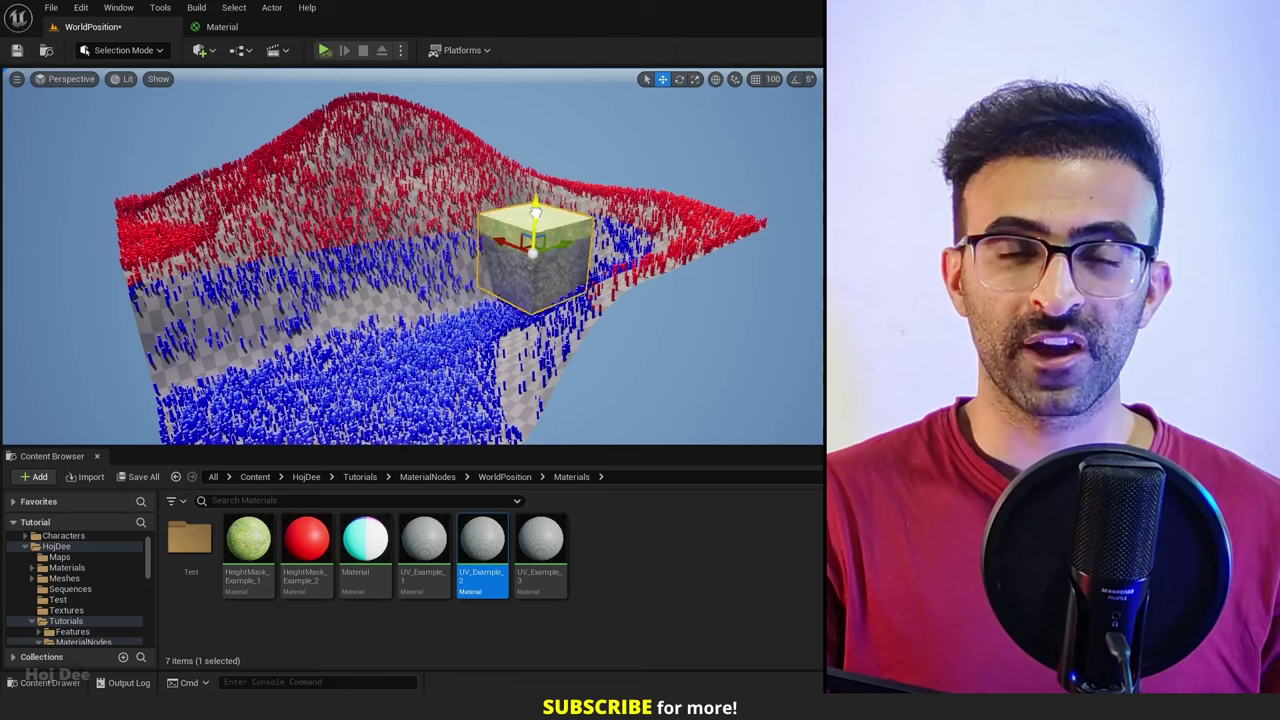
- Raise the textured cube along the vertical axis in the example terrain level
left_click_drag(535, 213, 549, 180)
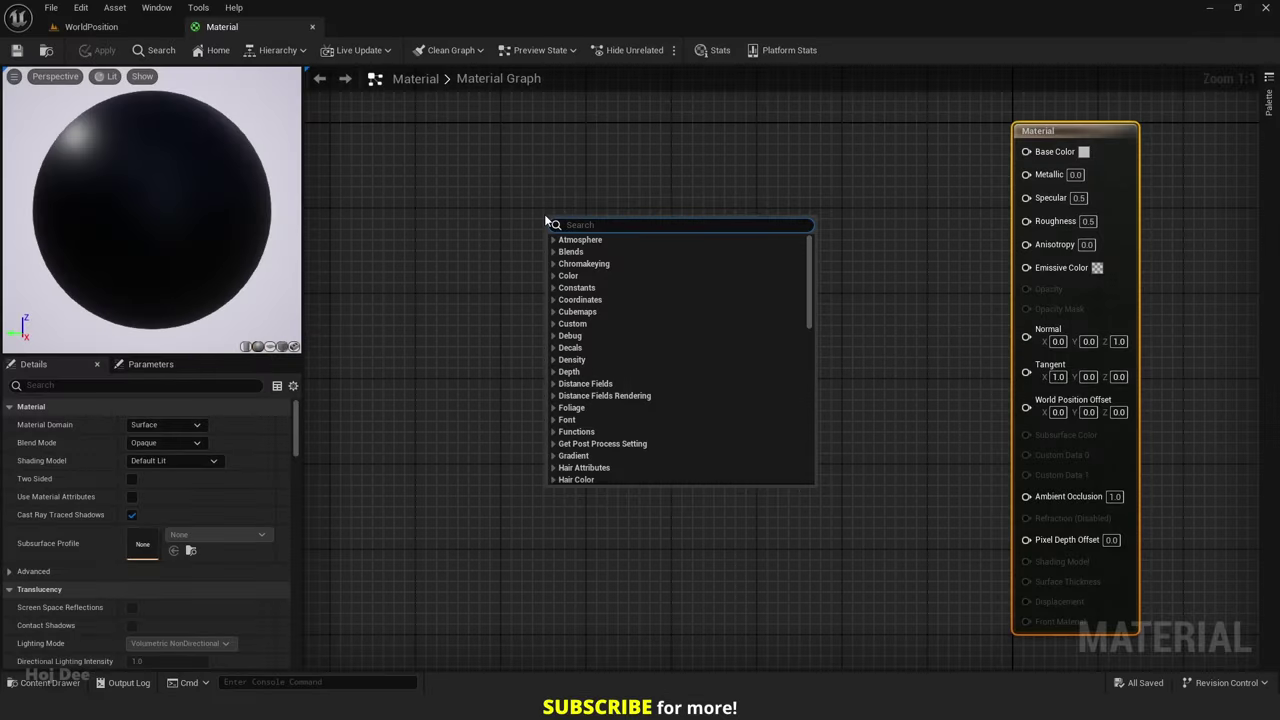
- Add a WorldPosition node to the material graph with Shader Offsets set to Absolute World Position (Including Material Shader Offsets)
type("a")
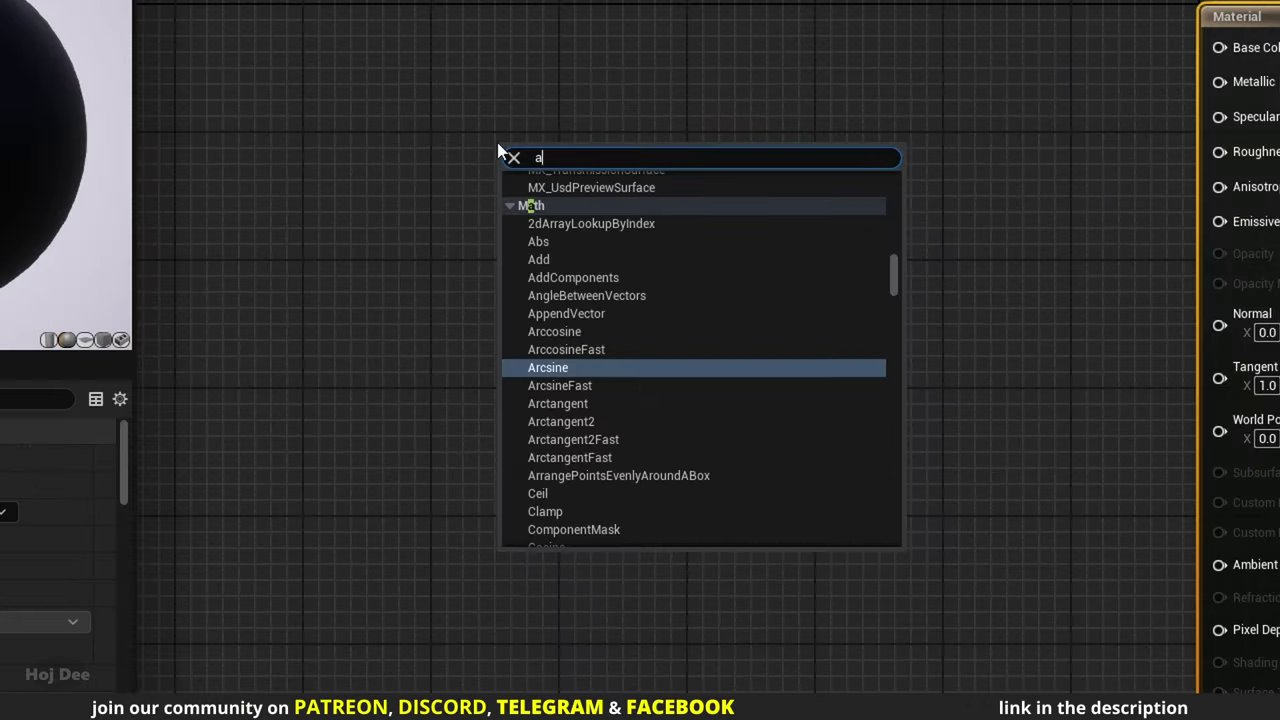
type("bsolute world position")
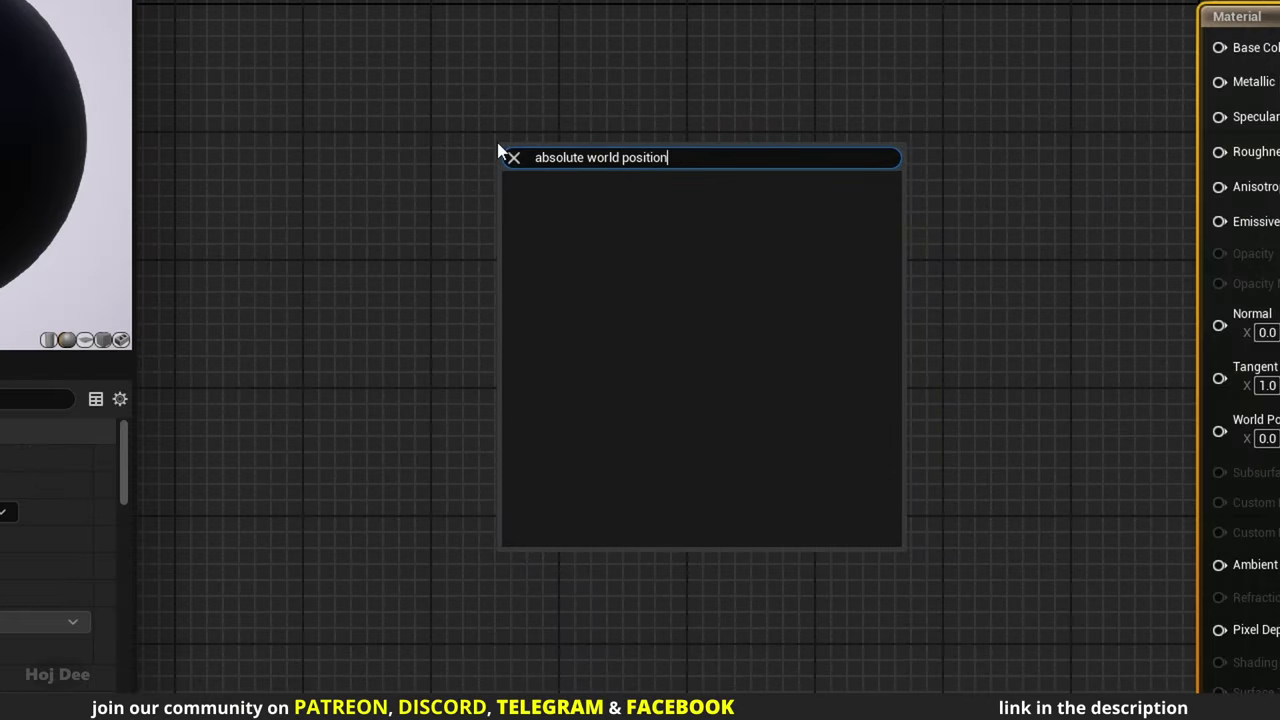
double_click(589, 160)
key("BackSpace")
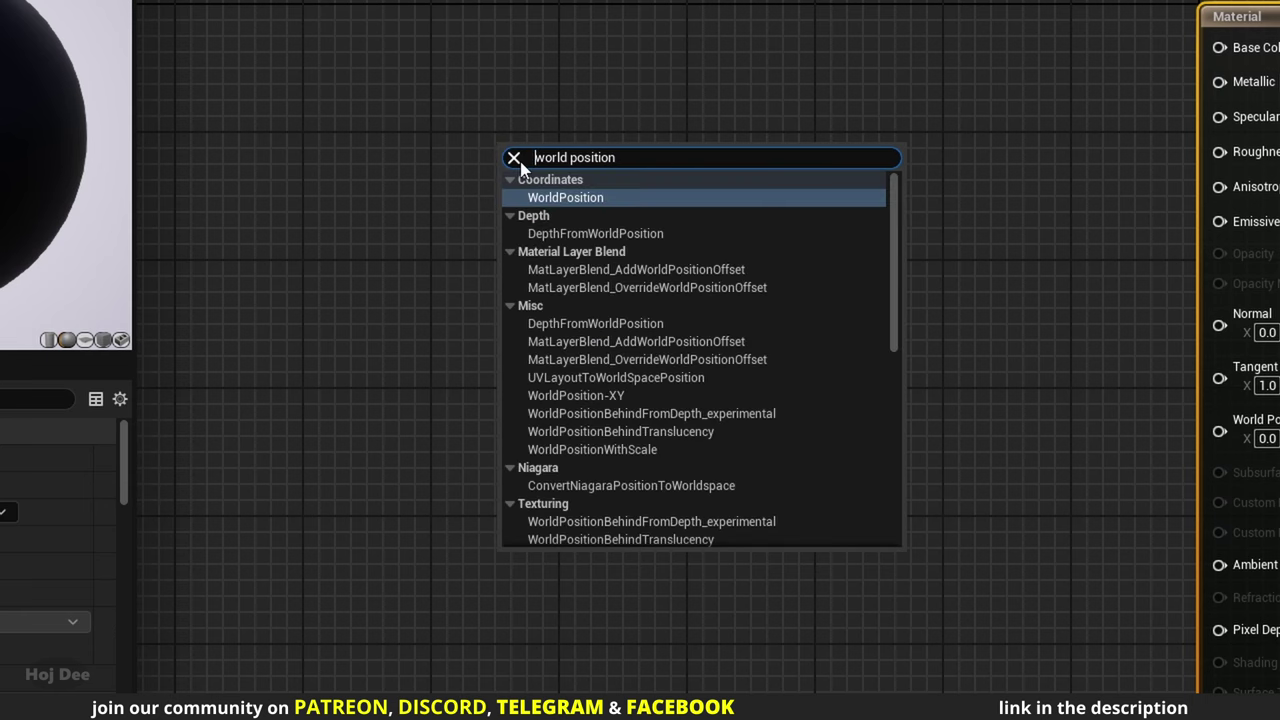
left_click(555, 197)
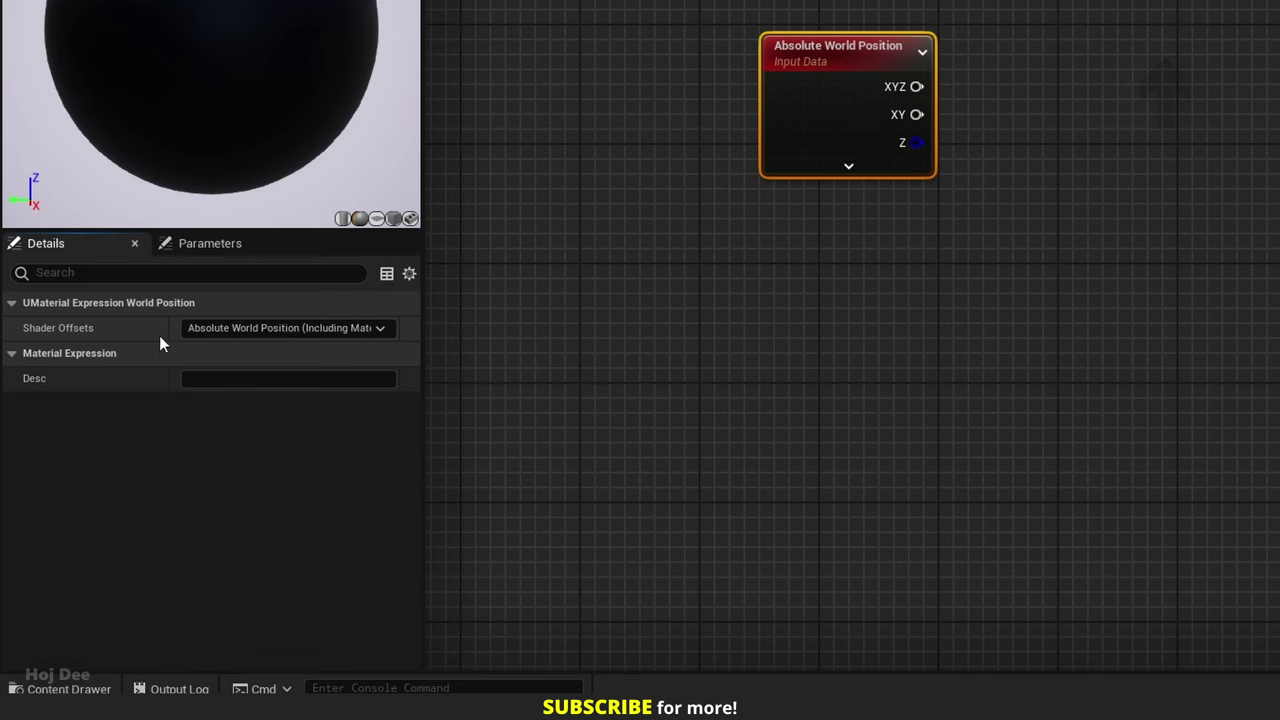
left_click(259, 331)
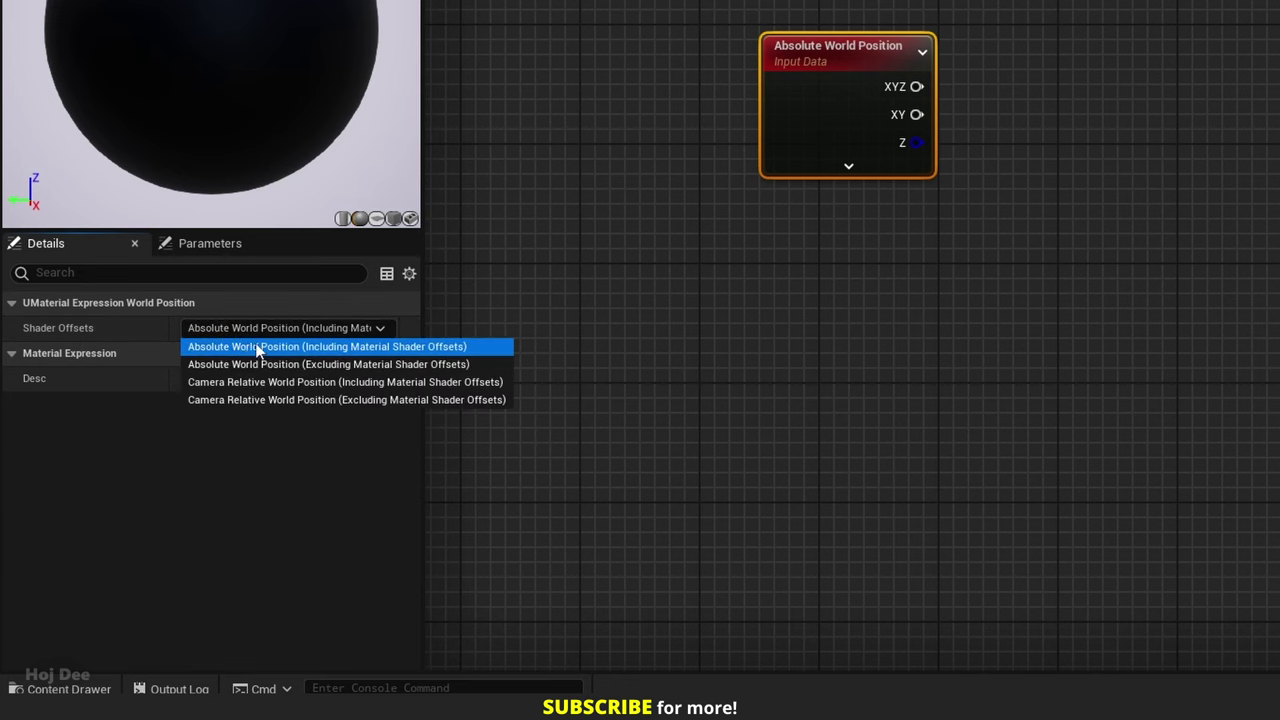
left_click(320, 346)
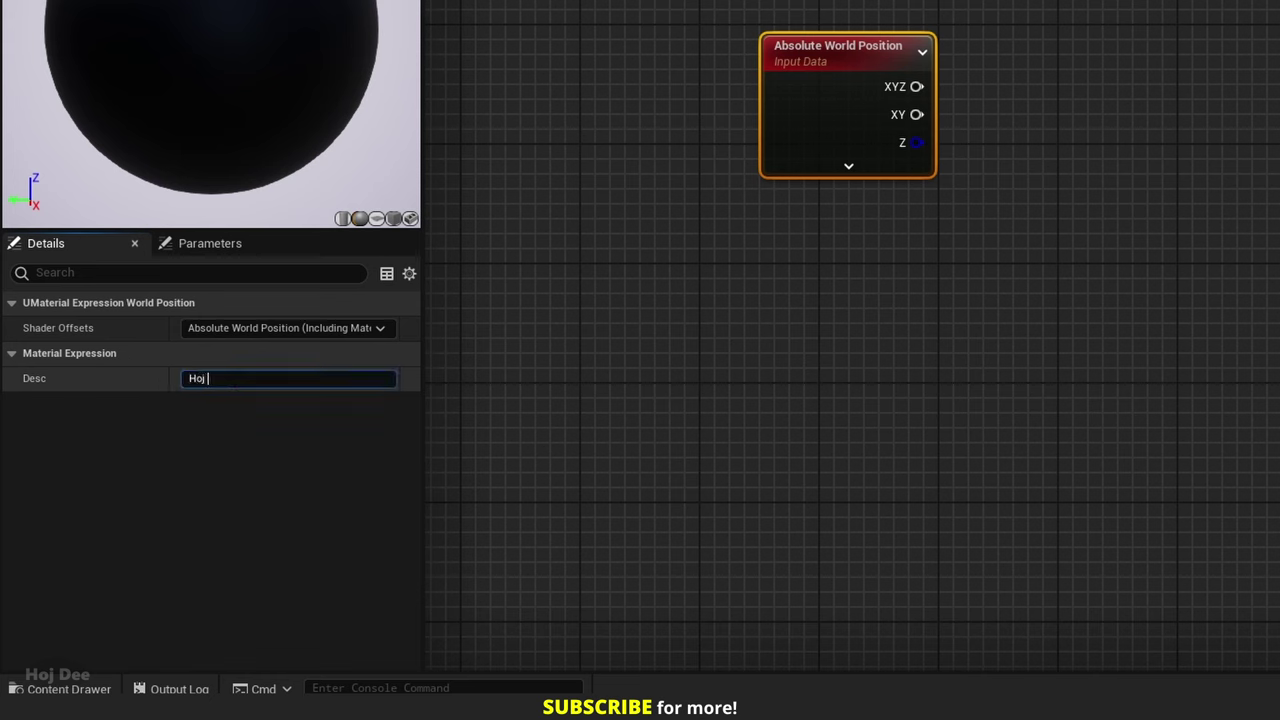
- Enter a trial description for the Absolute World Position node, then reset it to its default
key("Return")
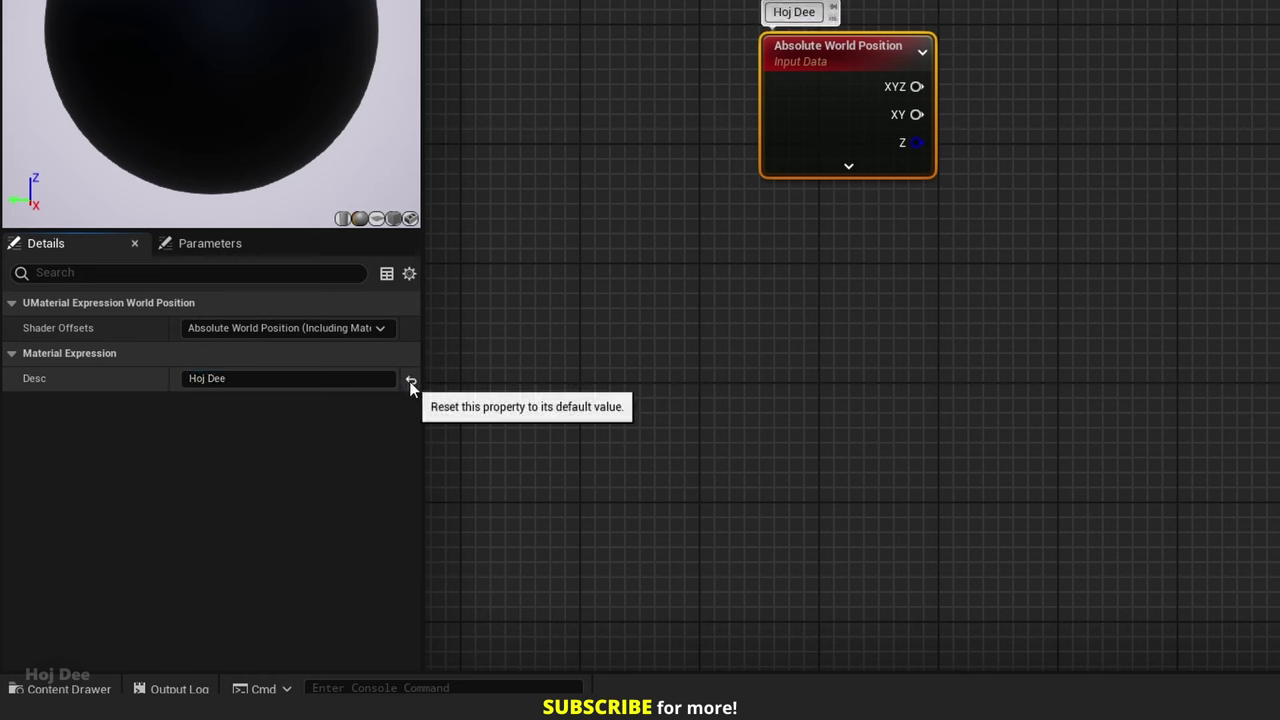
left_click(409, 378)
right_click(831, 100)
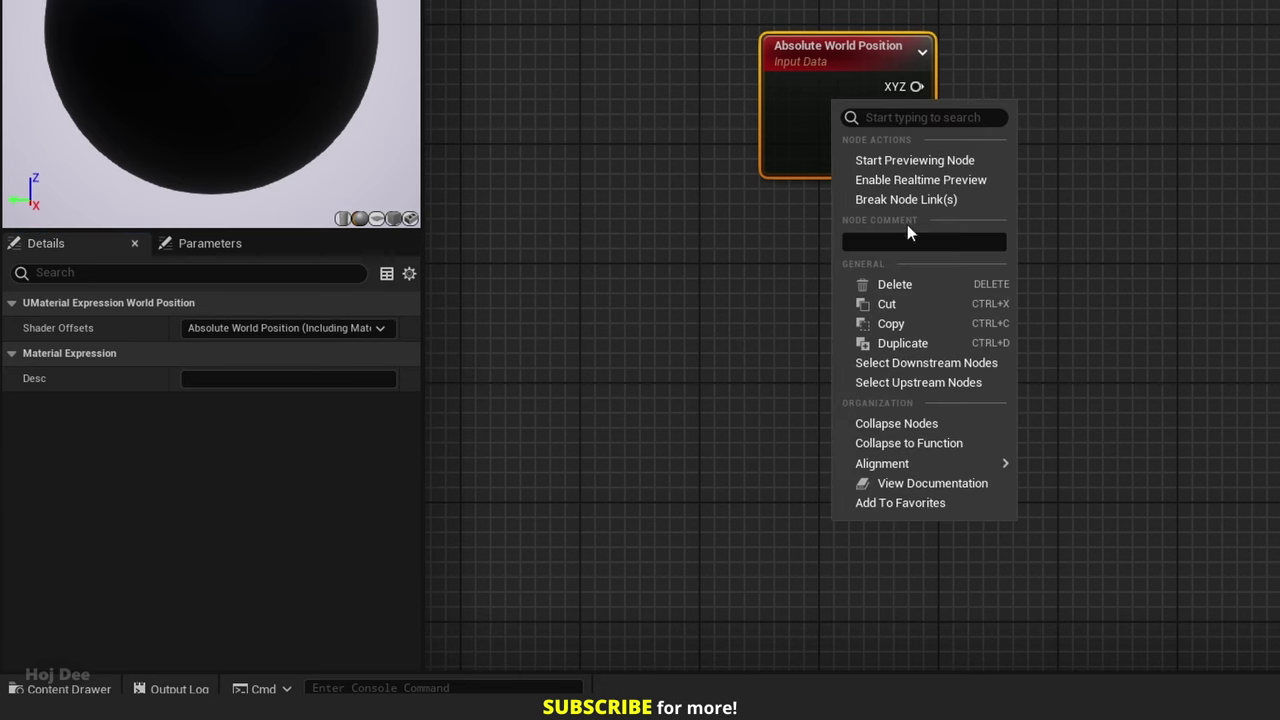
left_click(794, 248)
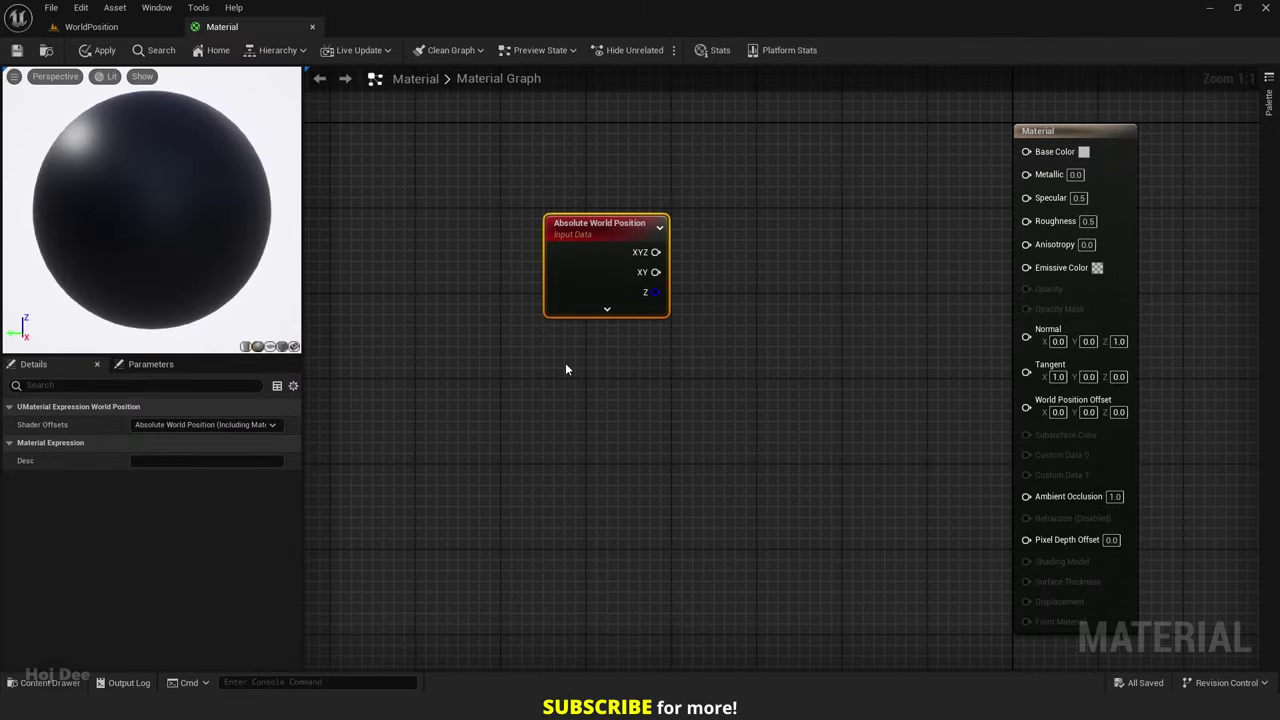
- Connect the Absolute World Position XYZ output to Base Color and inspect the preview sphere from another angle
left_click_drag(655, 252, 1026, 151)
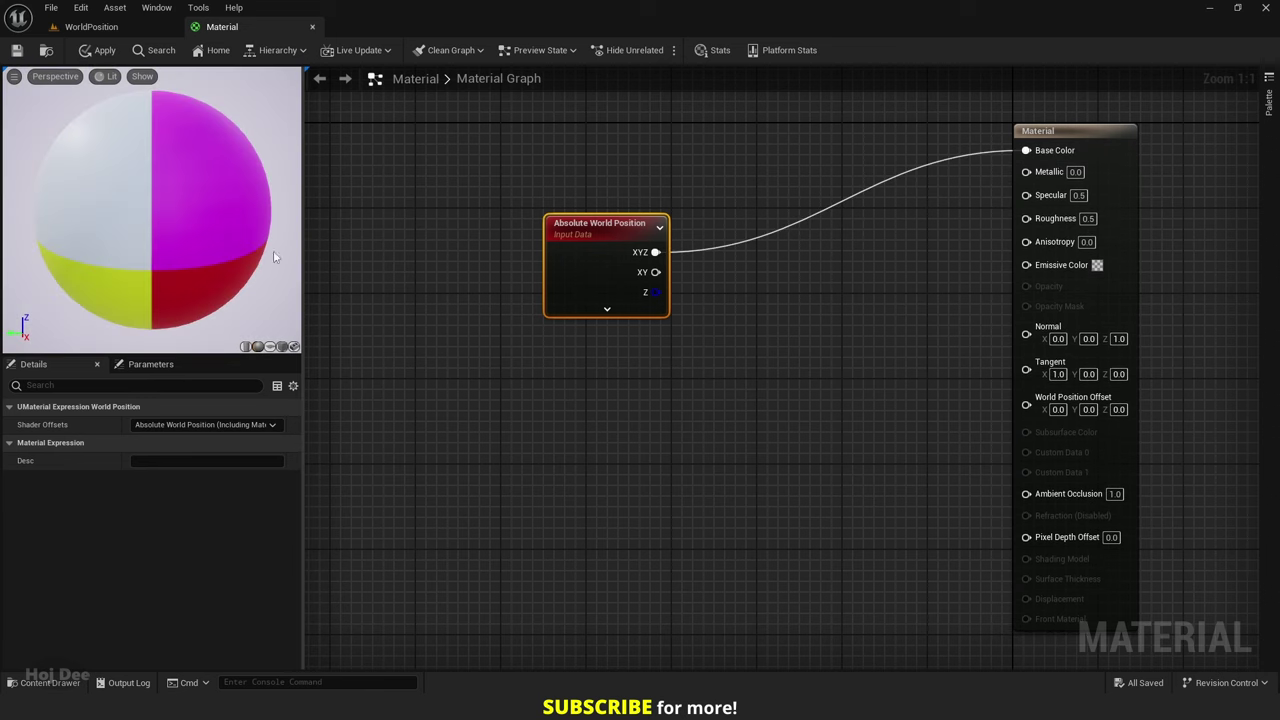
left_click_drag(233, 213, 275, 218)
left_click_drag(90, 205, 234, 219)
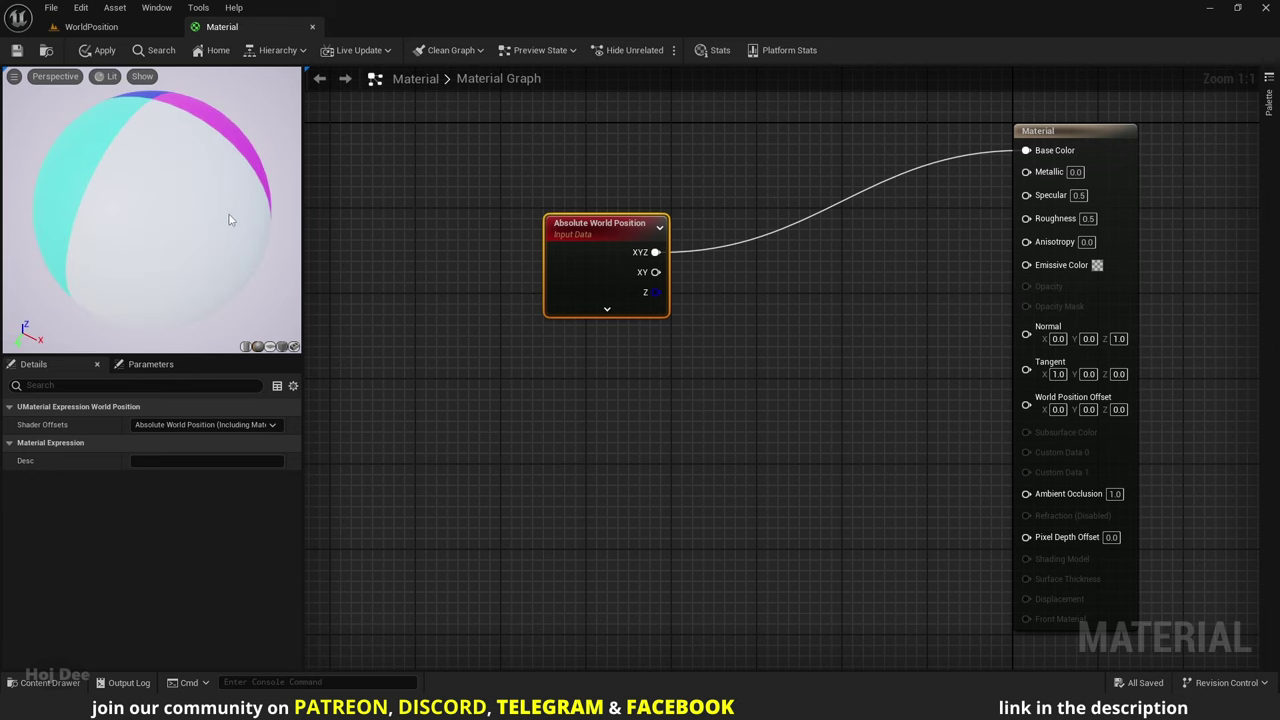
- Add a component mask with R and G enabled after the XYZ output and connect it to Base Color
left_click_drag(655, 252, 769, 276)
type("mask")
left_click(814, 408)
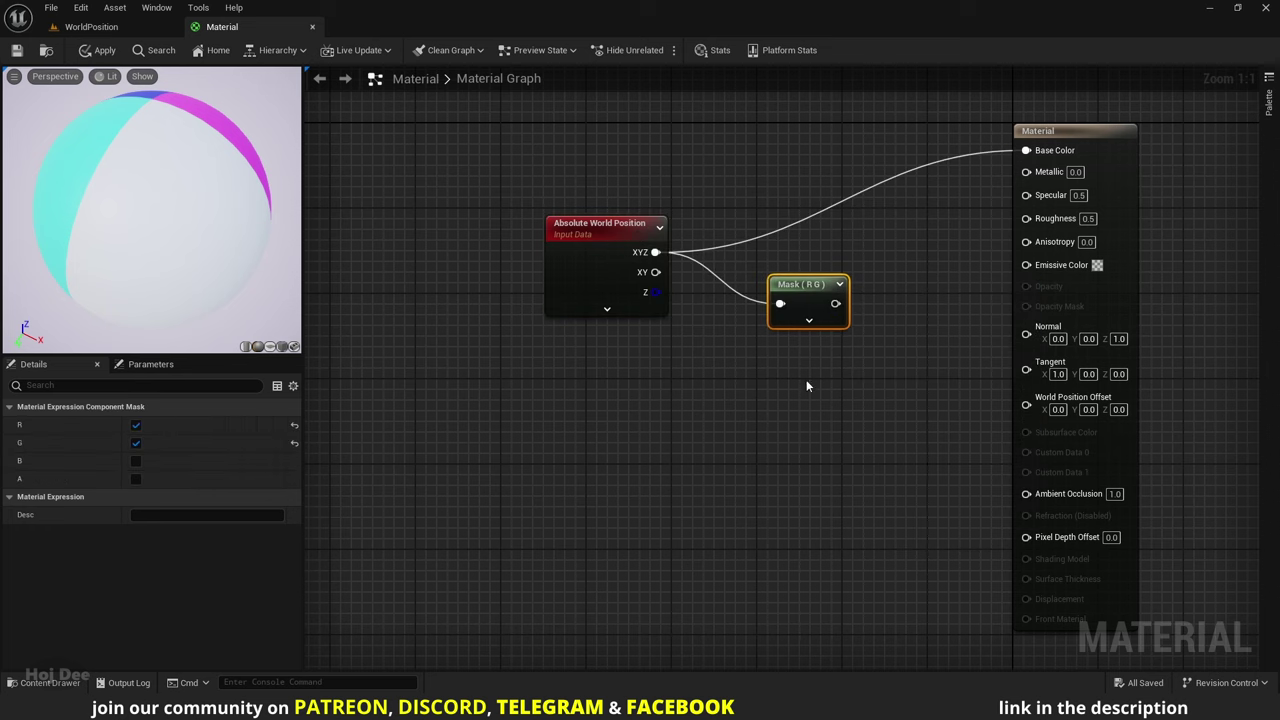
left_click_drag(780, 283, 1025, 150)
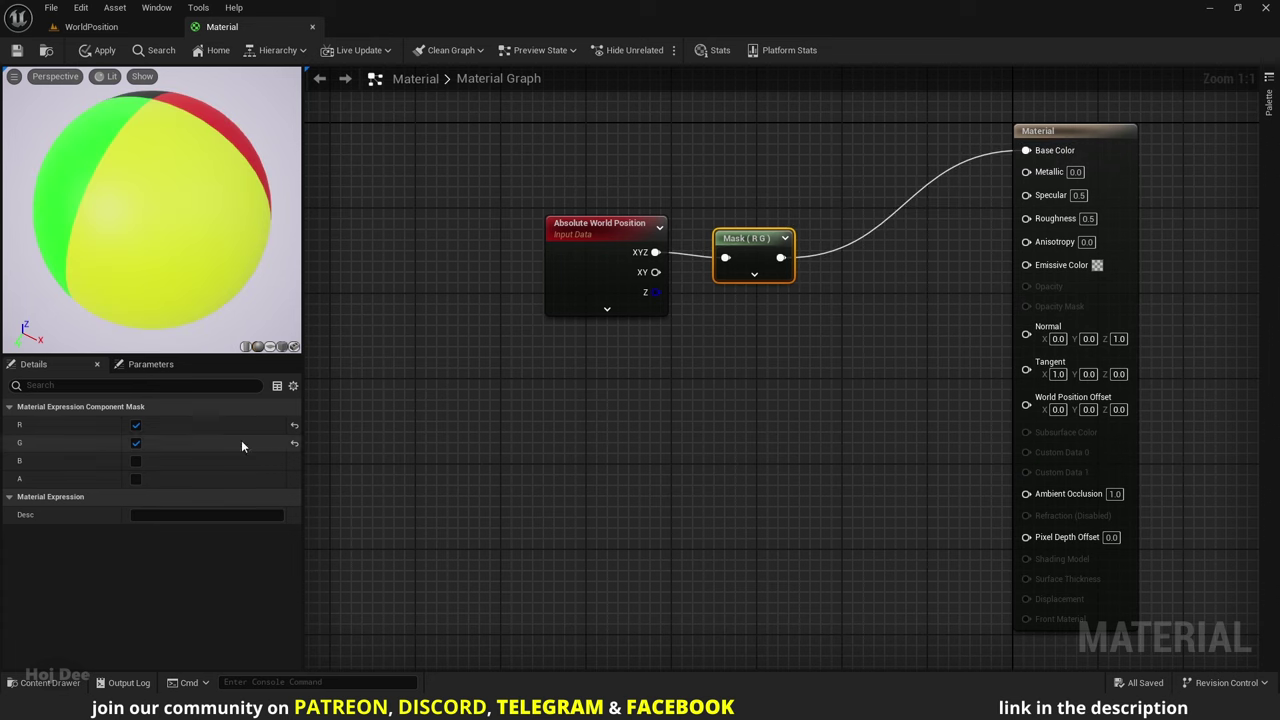
- Disable the mask's G channel so only R is used, and save the material
left_click(137, 443)
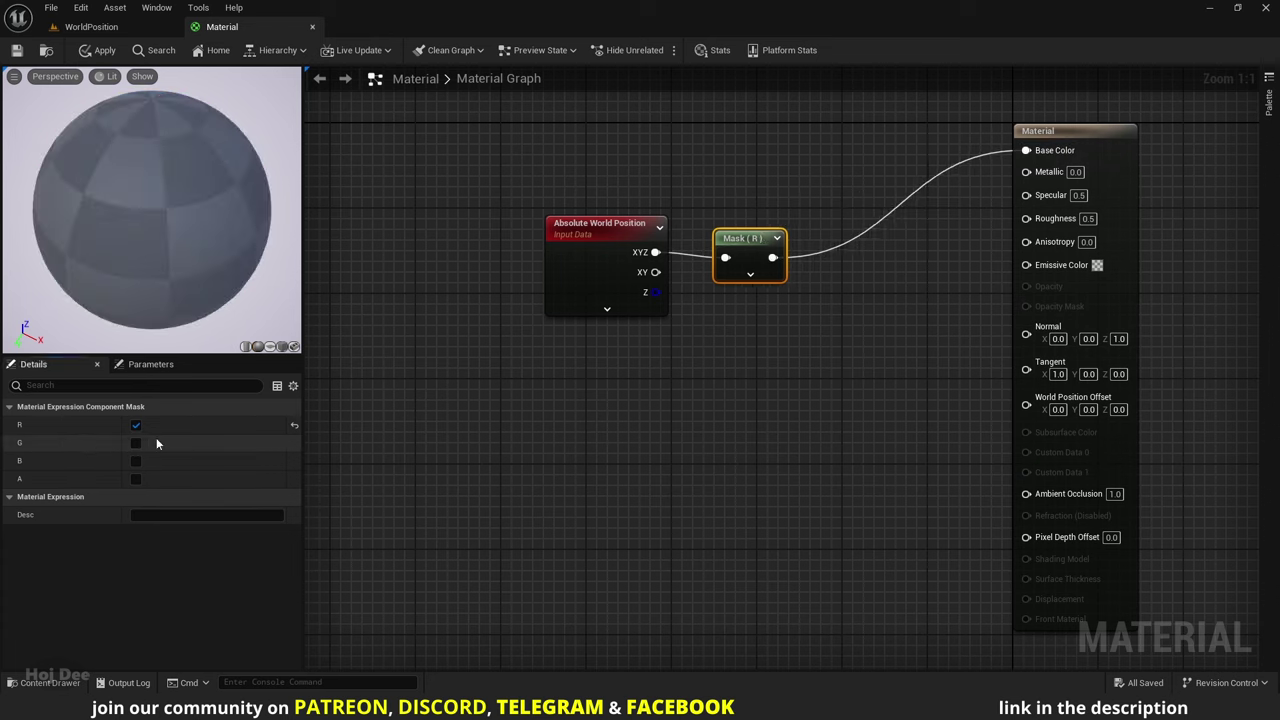
scroll(152, 210, "down", 3)
mouse_move(152, 210)
left_mouse_down()
mouse_move(142, 206)
mouse_move(188, 190)
mouse_move(262, 188)
mouse_move(150, 192)
left_mouse_up()
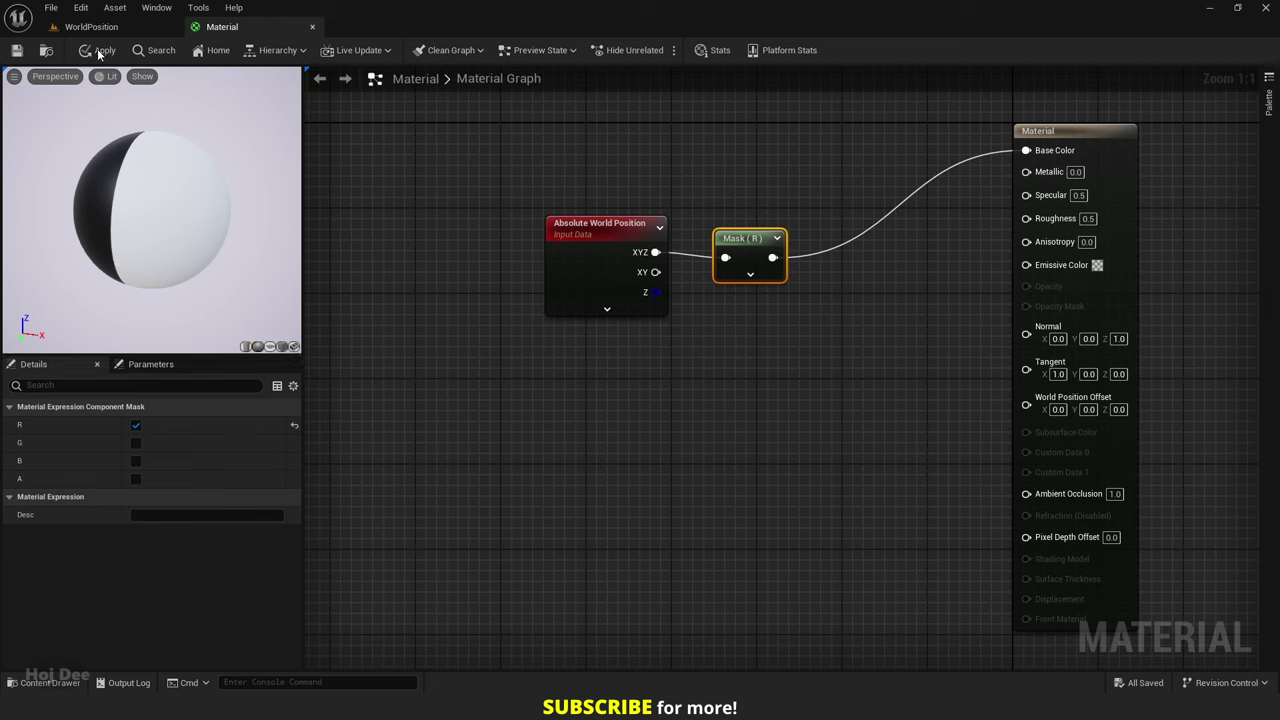
left_click(16, 50)
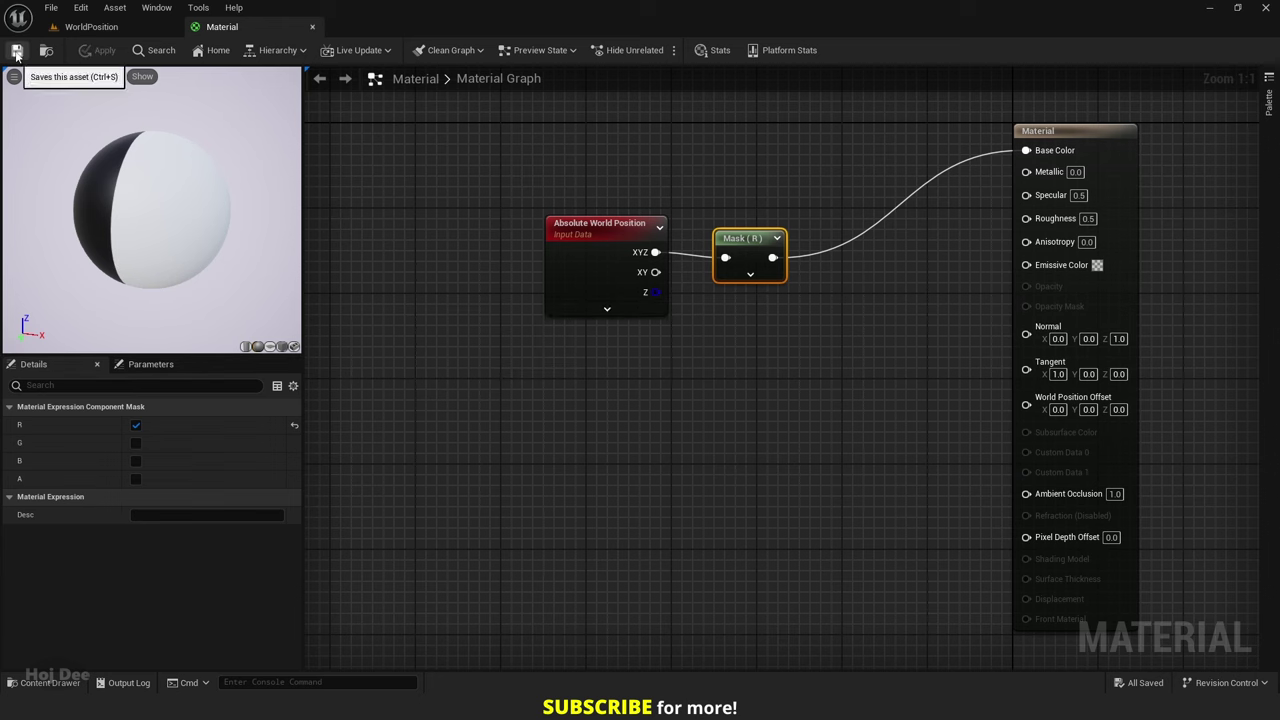
- Detach the material editor into a floating window and place a cube in the level at location 0, 0, 0
left_click_drag(235, 29, 822, 153)
left_click(199, 52)
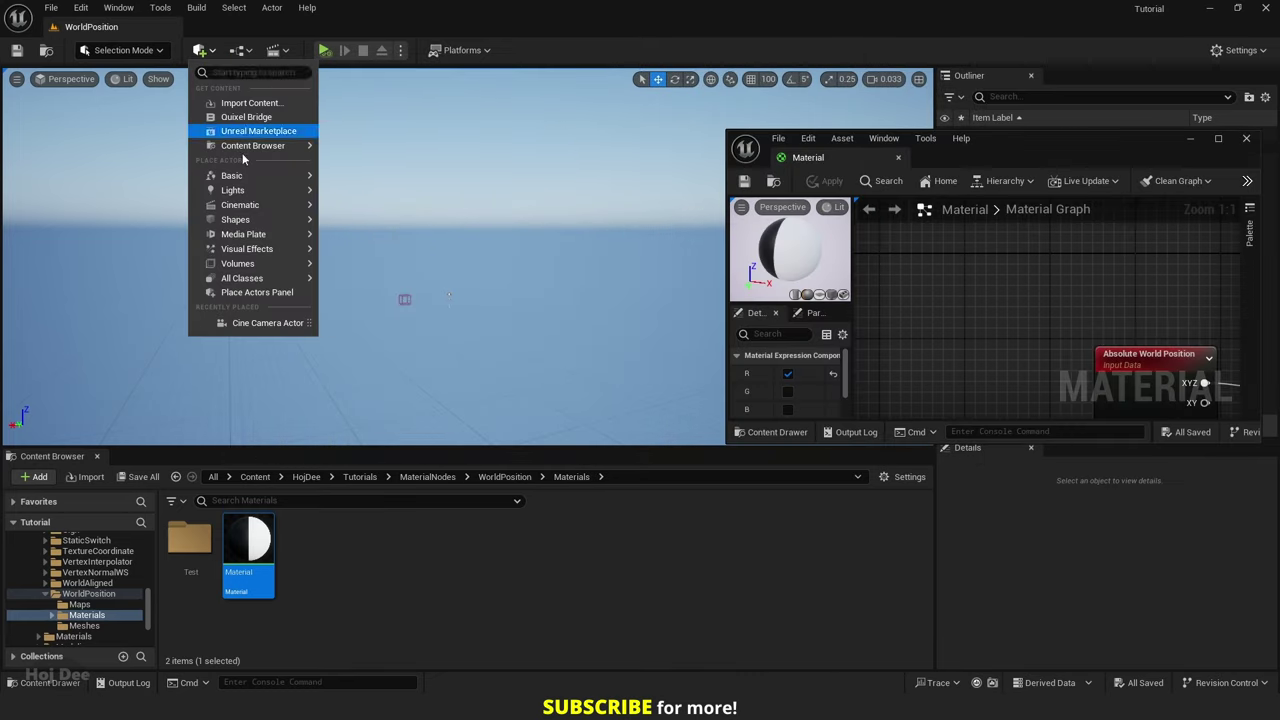
mouse_move(256, 222)
left_click(348, 224)
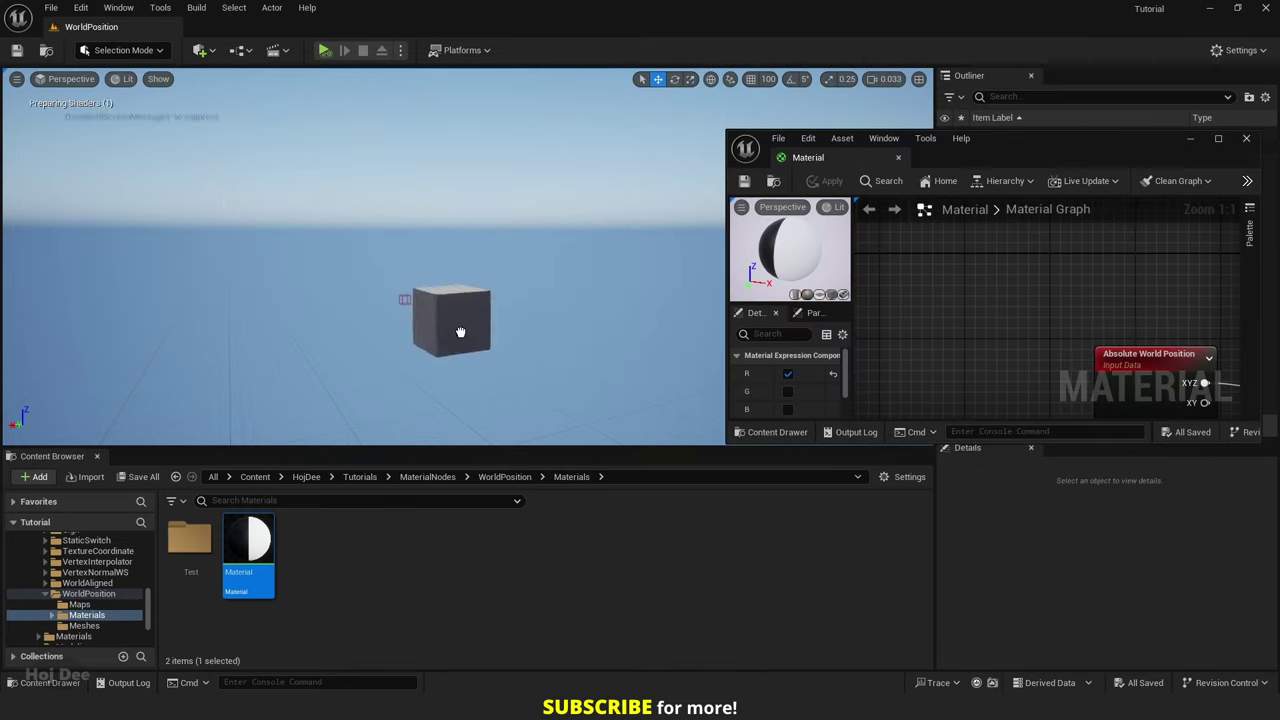
left_click_drag(1058, 153, 1030, 97)
left_click(1258, 595)
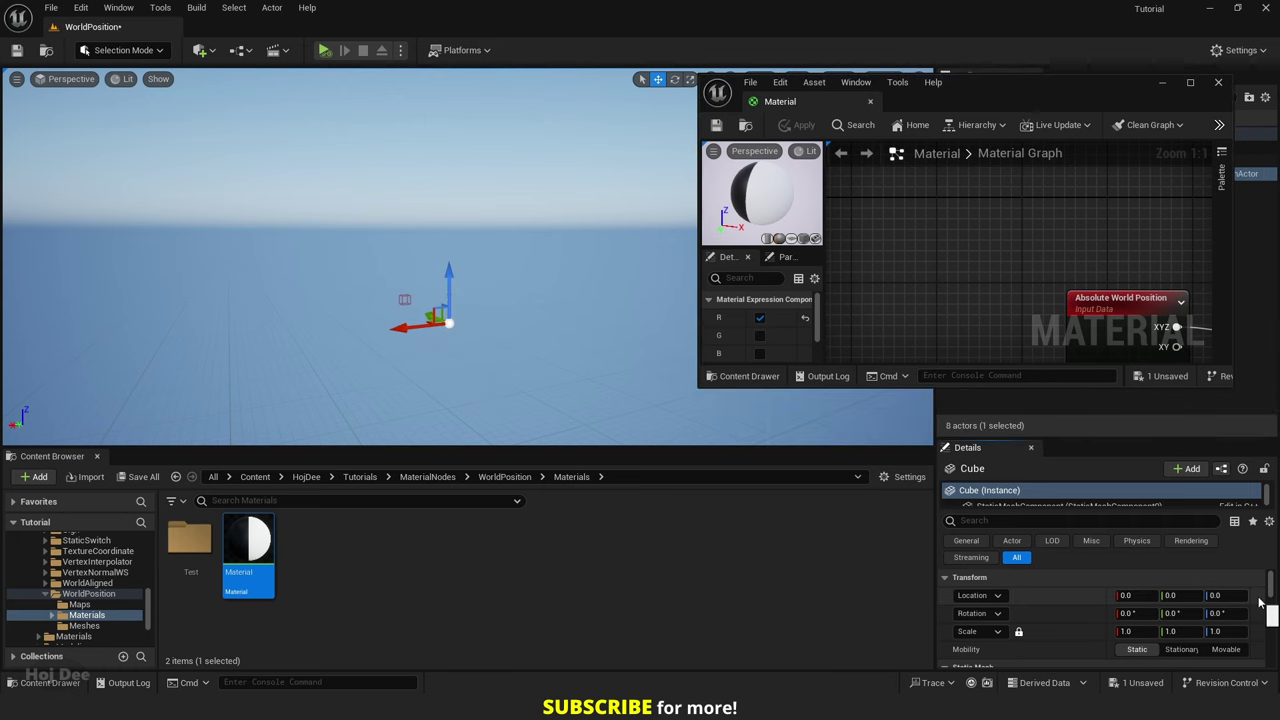
key("f")
- Assign the Material asset to the cube and inspect the boundary between its black and white halves
left_click_drag(259, 540, 822, 280)
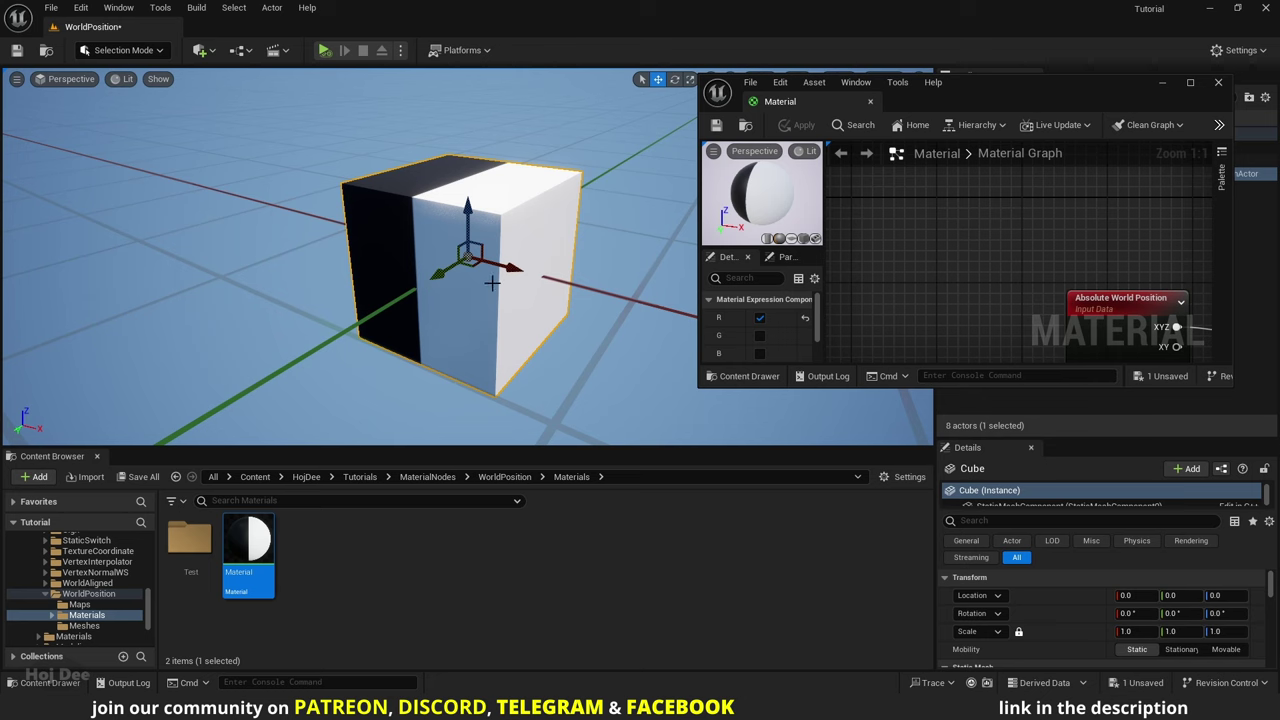
mouse_move(505, 268)
left_mouse_down()
mouse_move(557, 280)
mouse_move(470, 275)
mouse_move(534, 290)
mouse_move(496, 290)
left_mouse_up()
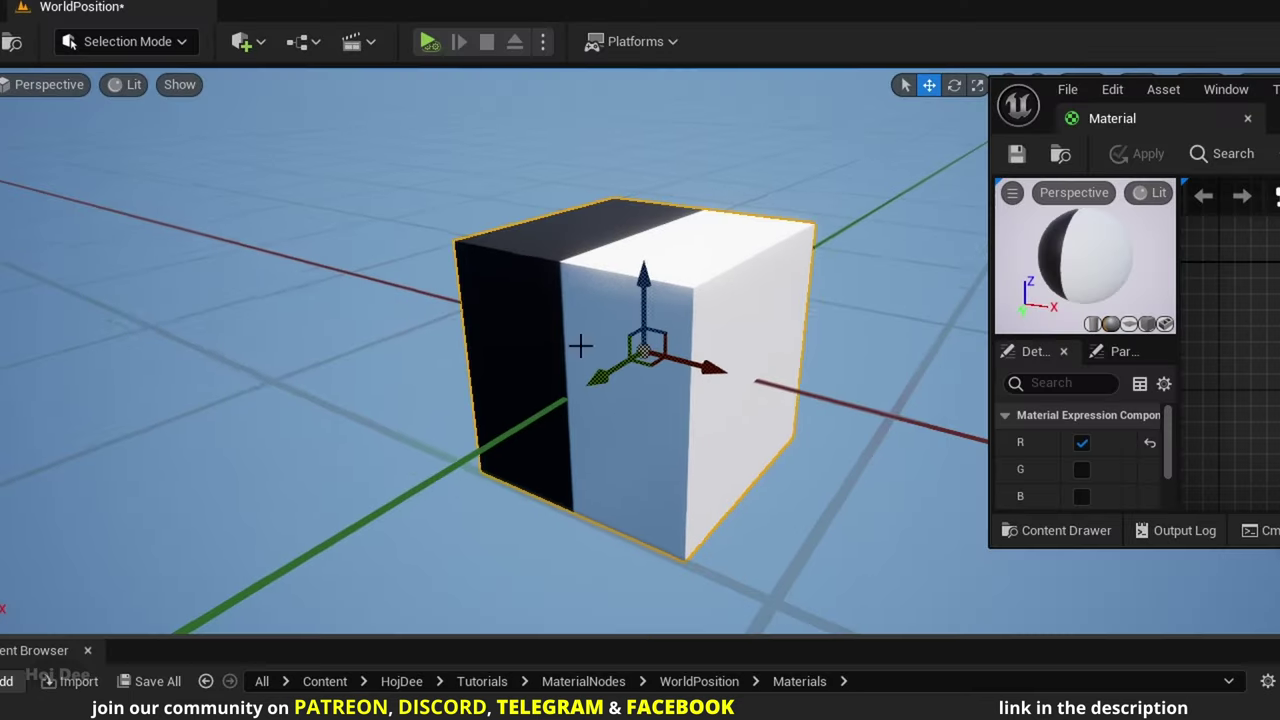
right_click_drag(494, 285, 498, 230)
key("w")
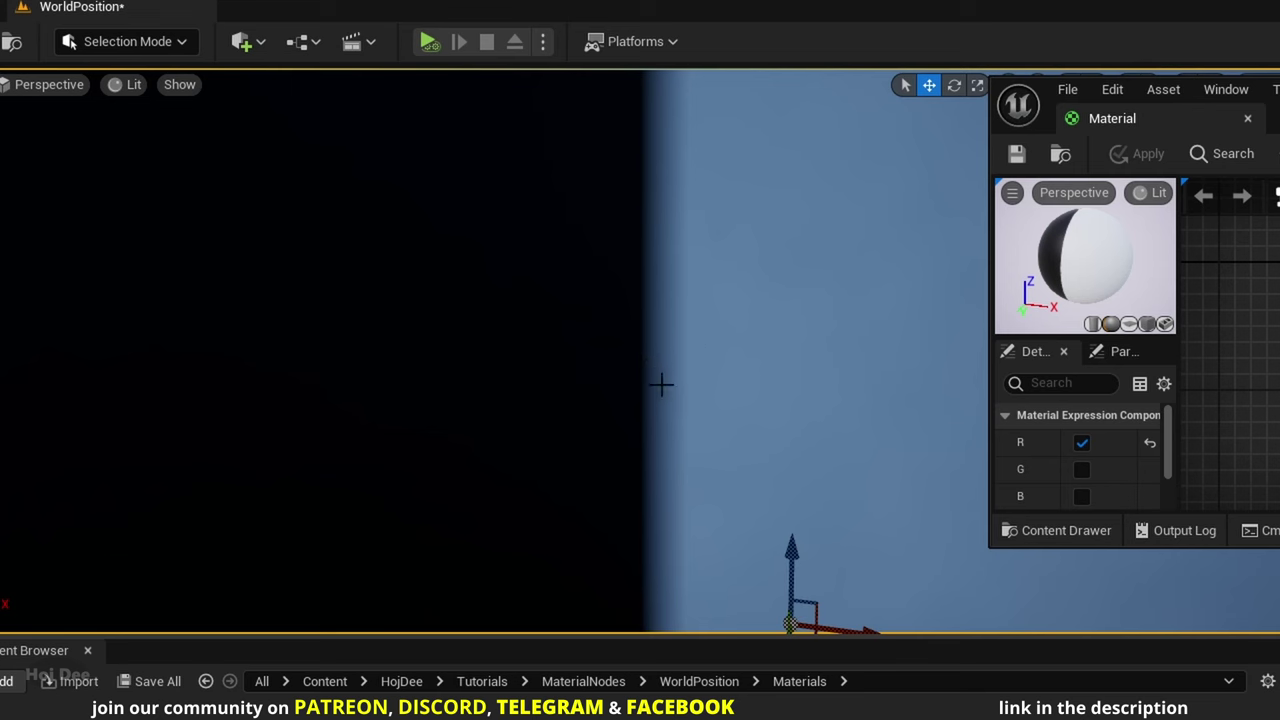
key("f")
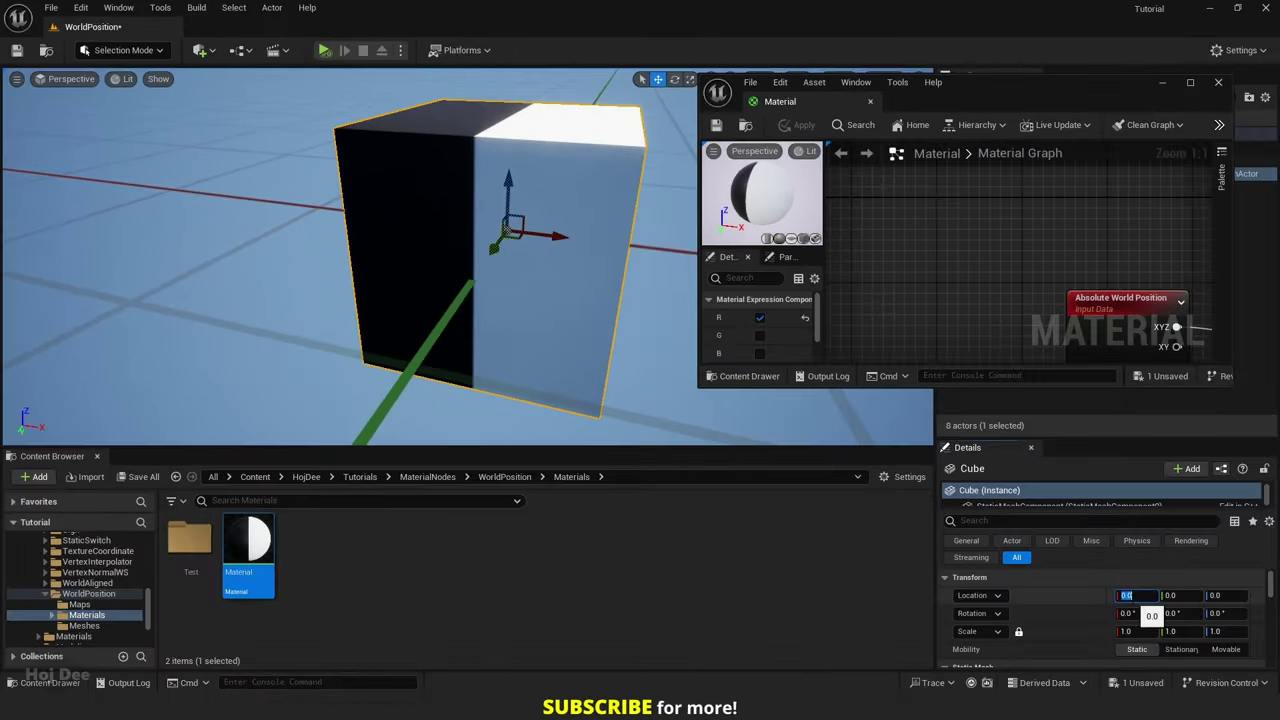
key("Return")
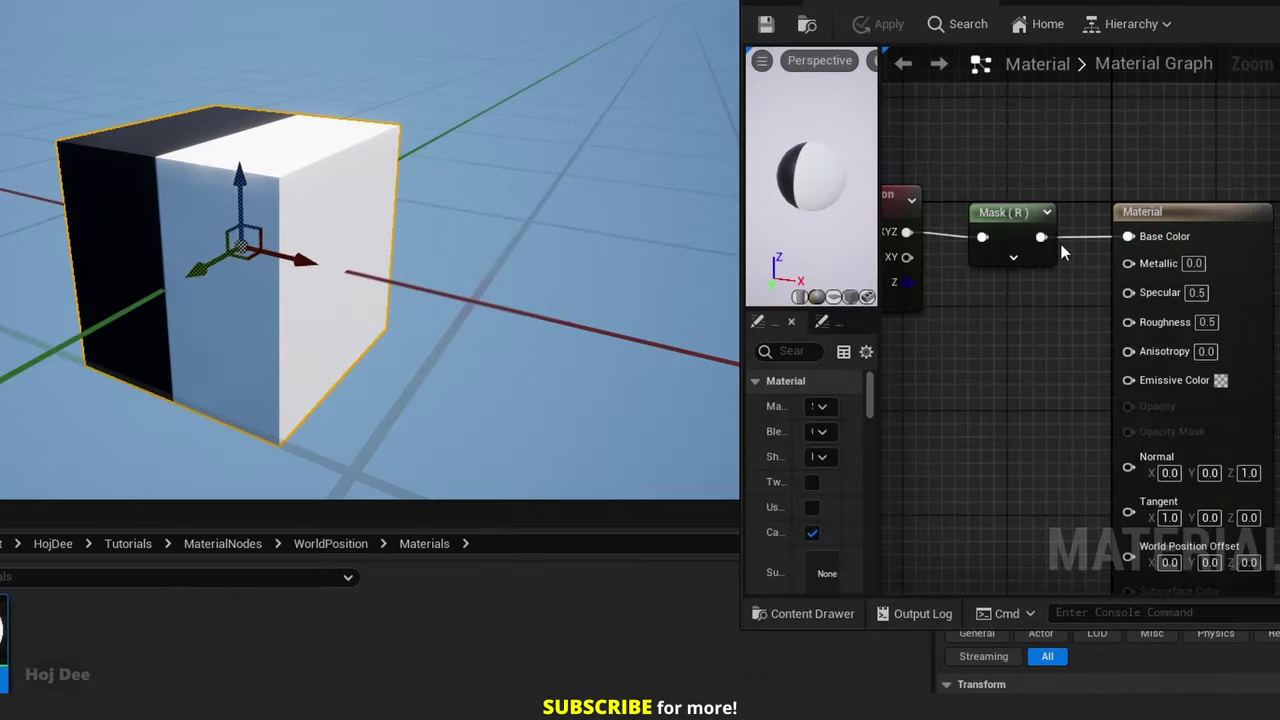
- Connect the Mask (R) output to Emissive Color as well, apply the material and examine the cube's gradient
left_click_drag(1013, 258, 1129, 380)
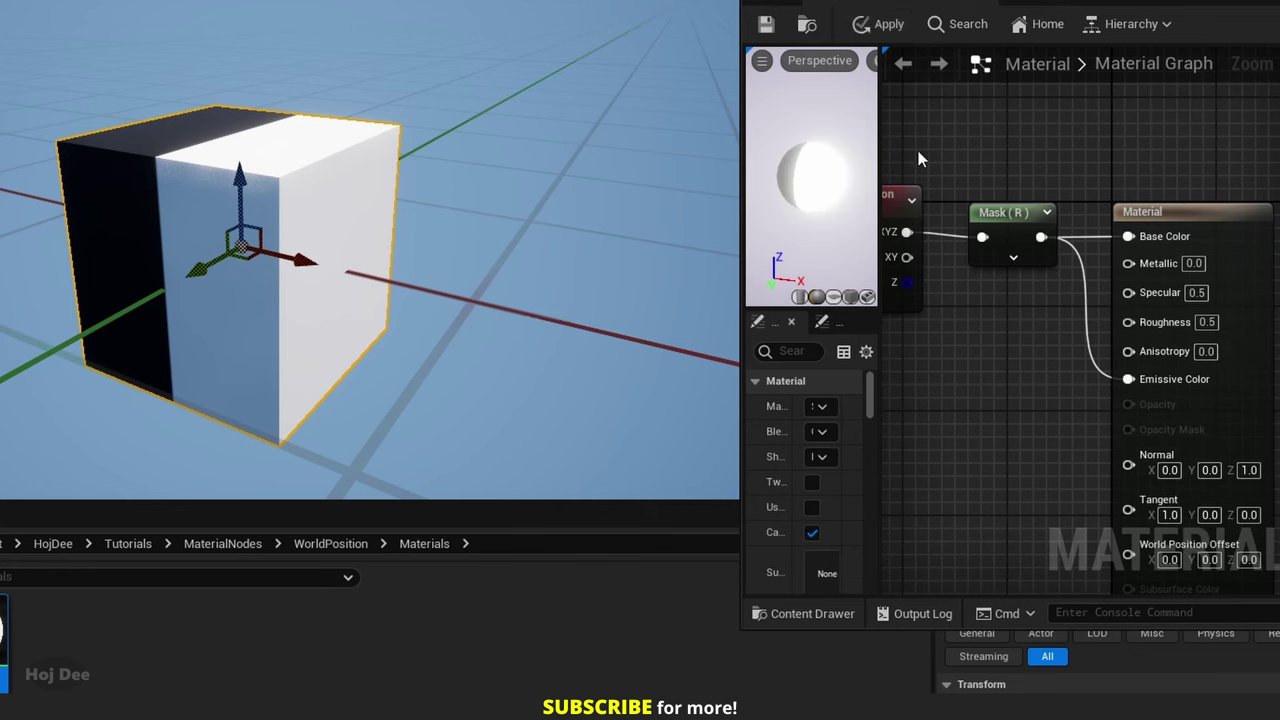
left_click(876, 24)
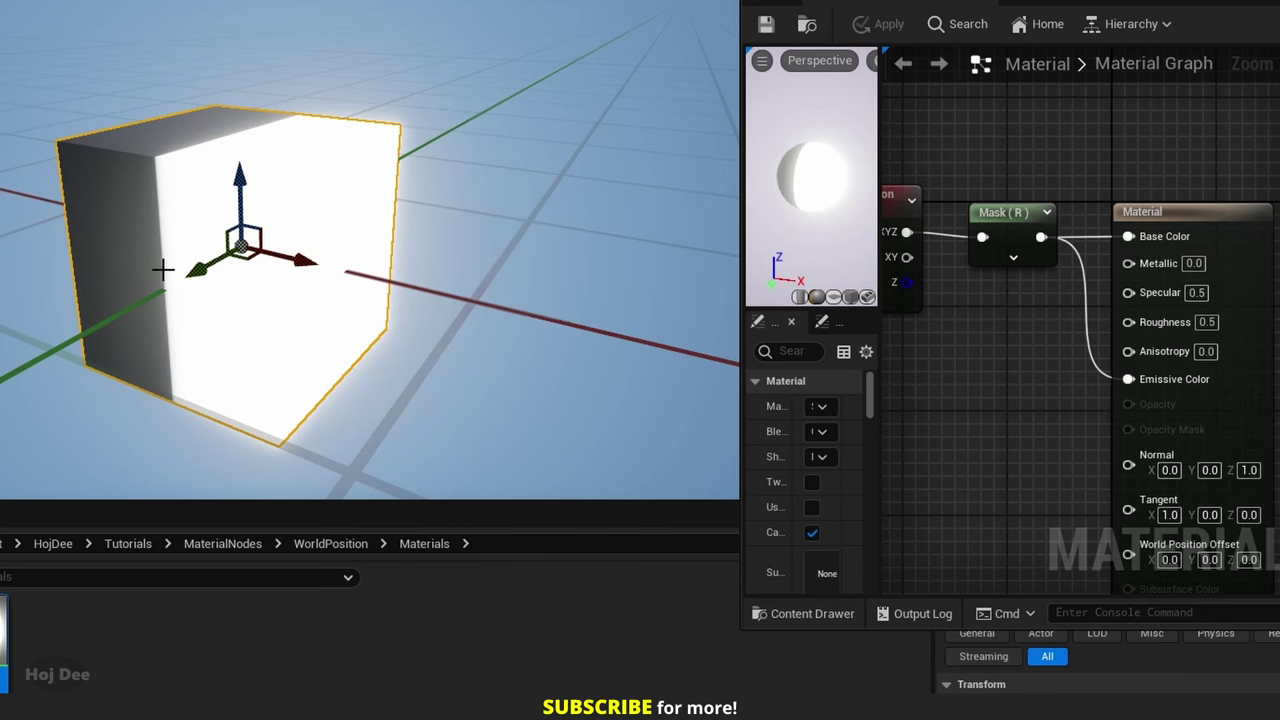
left_click_drag(352, 306, 330, 304, "alt")
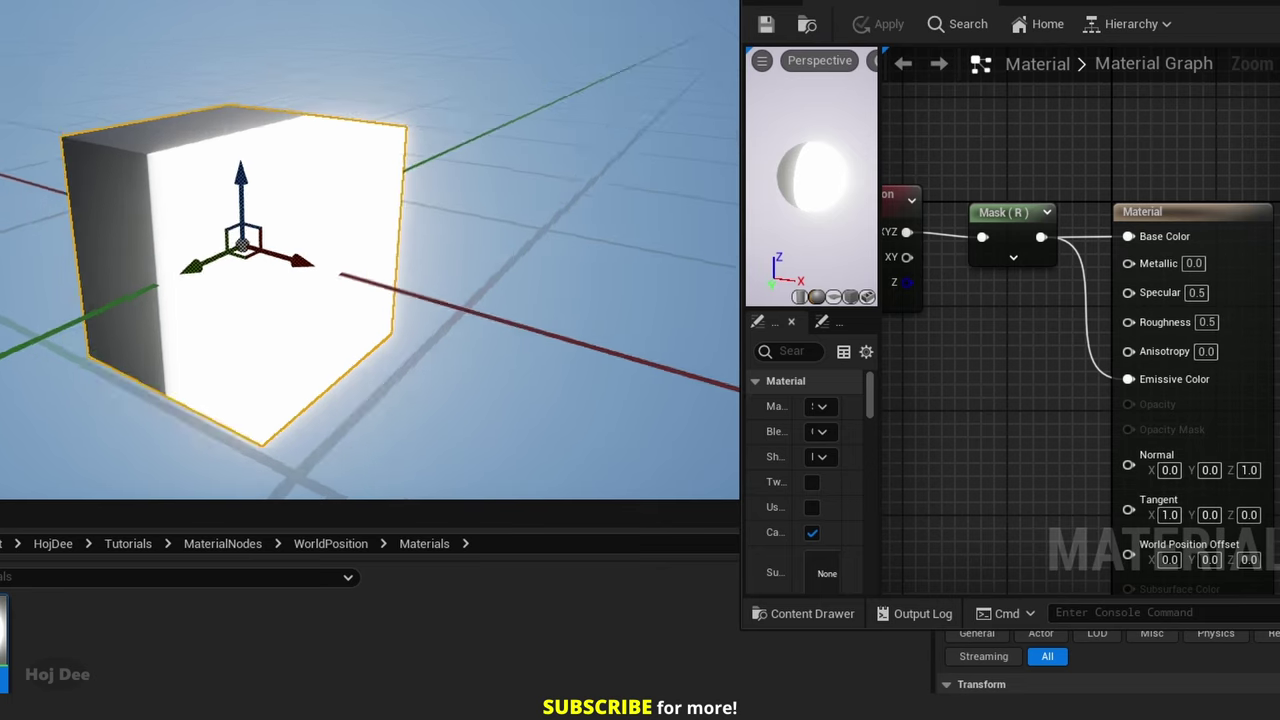
mouse_move(358, 303)
right_mouse_down()
mouse_move(360, 285)
mouse_move(352, 300)
right_mouse_up()
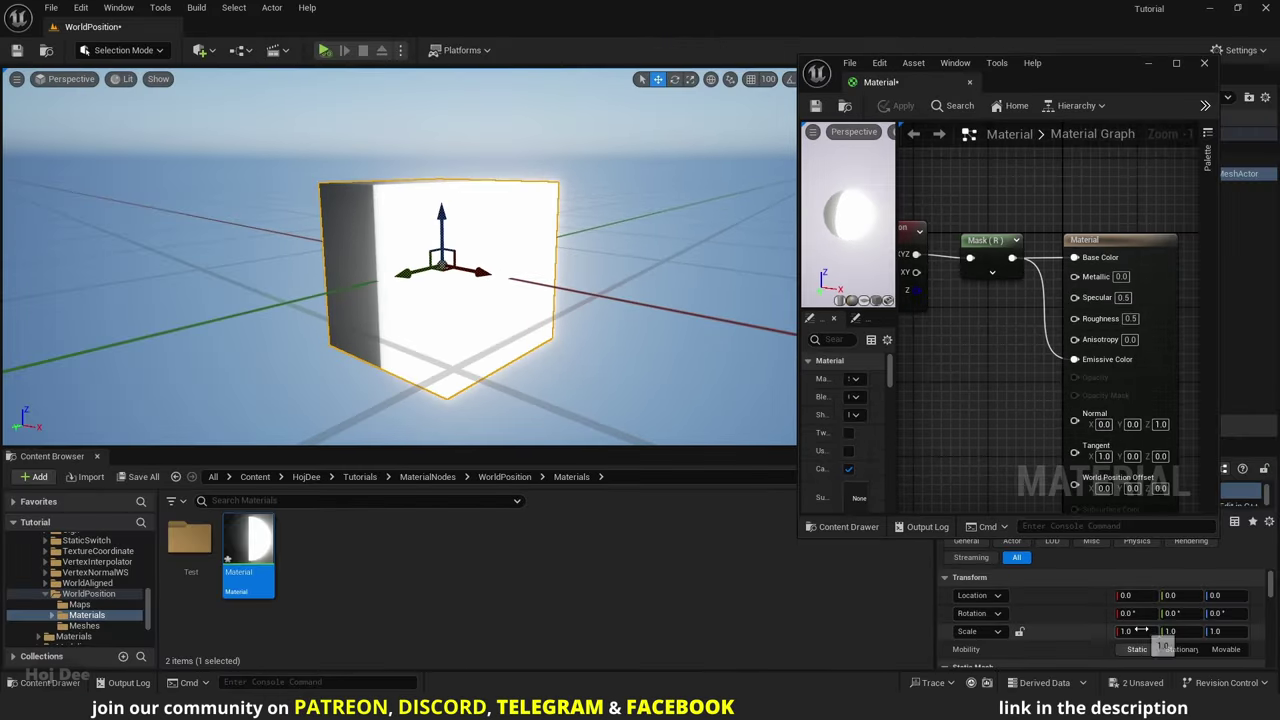
- Set the cube's X scale to 3 and examine the emissive gradient along it
left_click(1140, 631)
type("3")
key("Return")
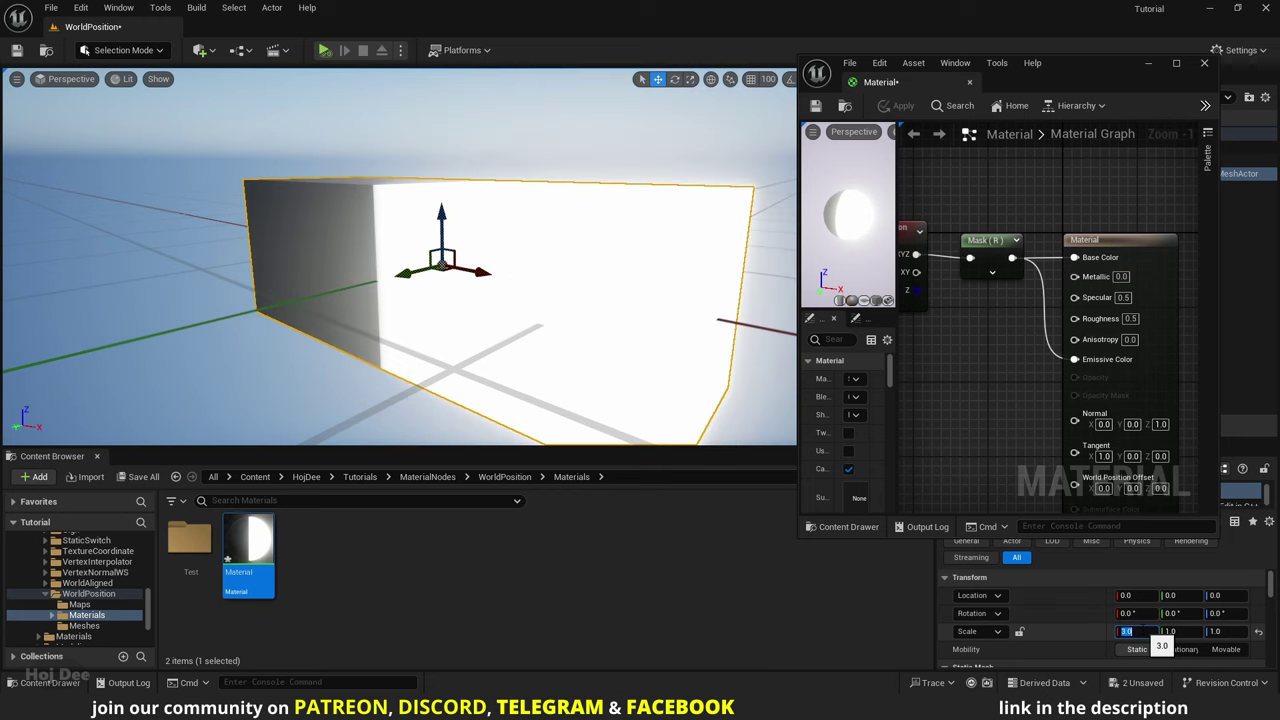
mouse_move(546, 337)
left_mouse_down("alt")
mouse_move(563, 320)
mouse_move(540, 325)
left_mouse_up("alt")
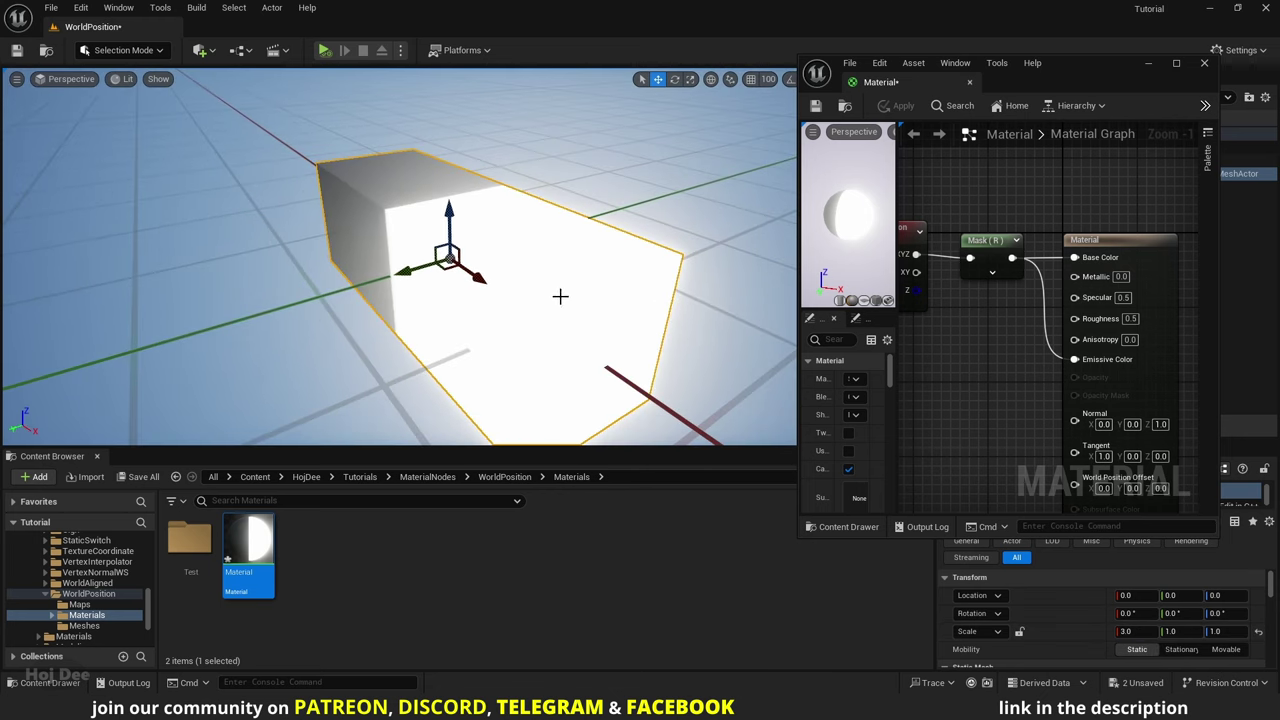
- Set the cube's X scale to 0.3
left_click(1140, 631)
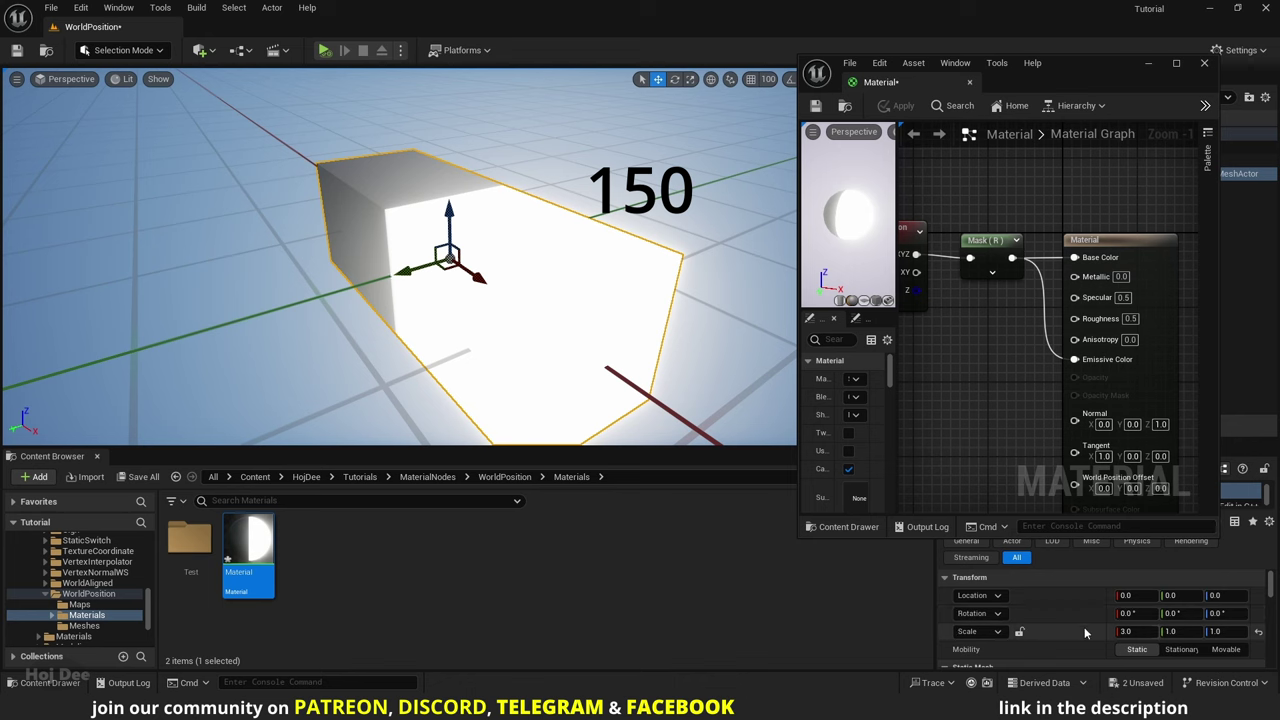
type("0.3")
key("Return")
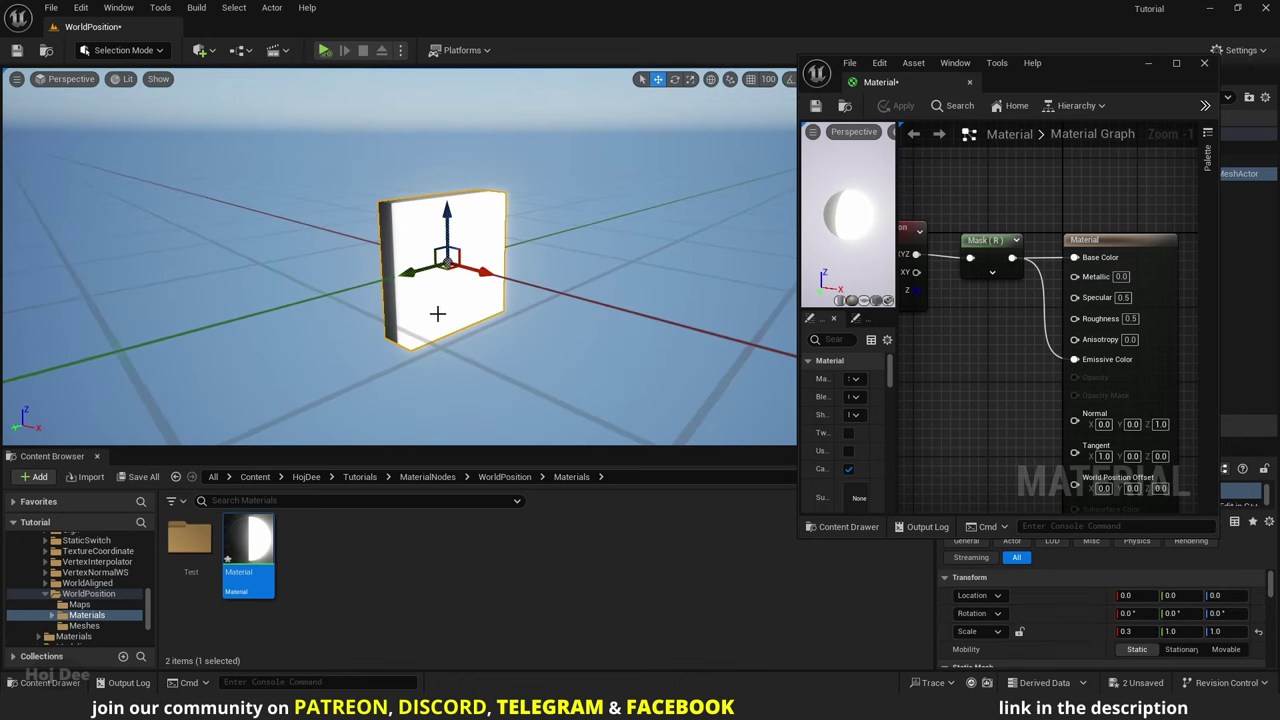
- Disconnect the Mask (R) output from Emissive Color and apply the material
left_click(1044, 296, "alt")
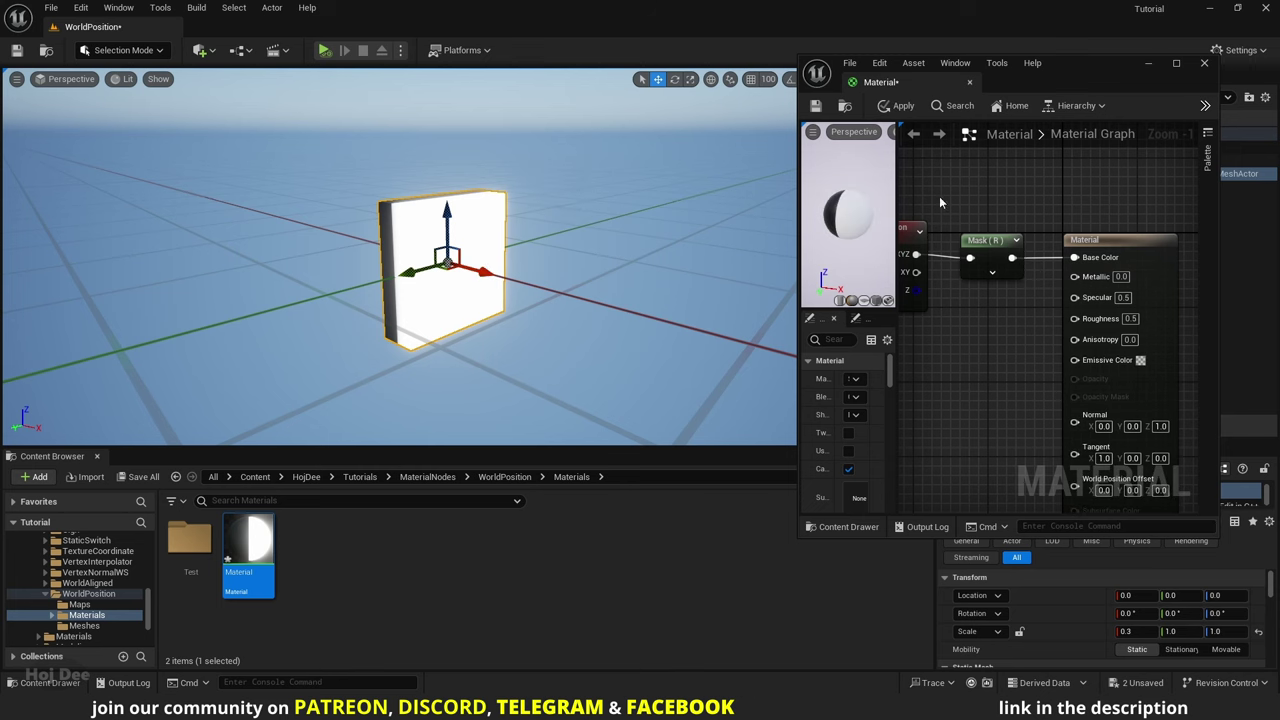
left_click(895, 105)
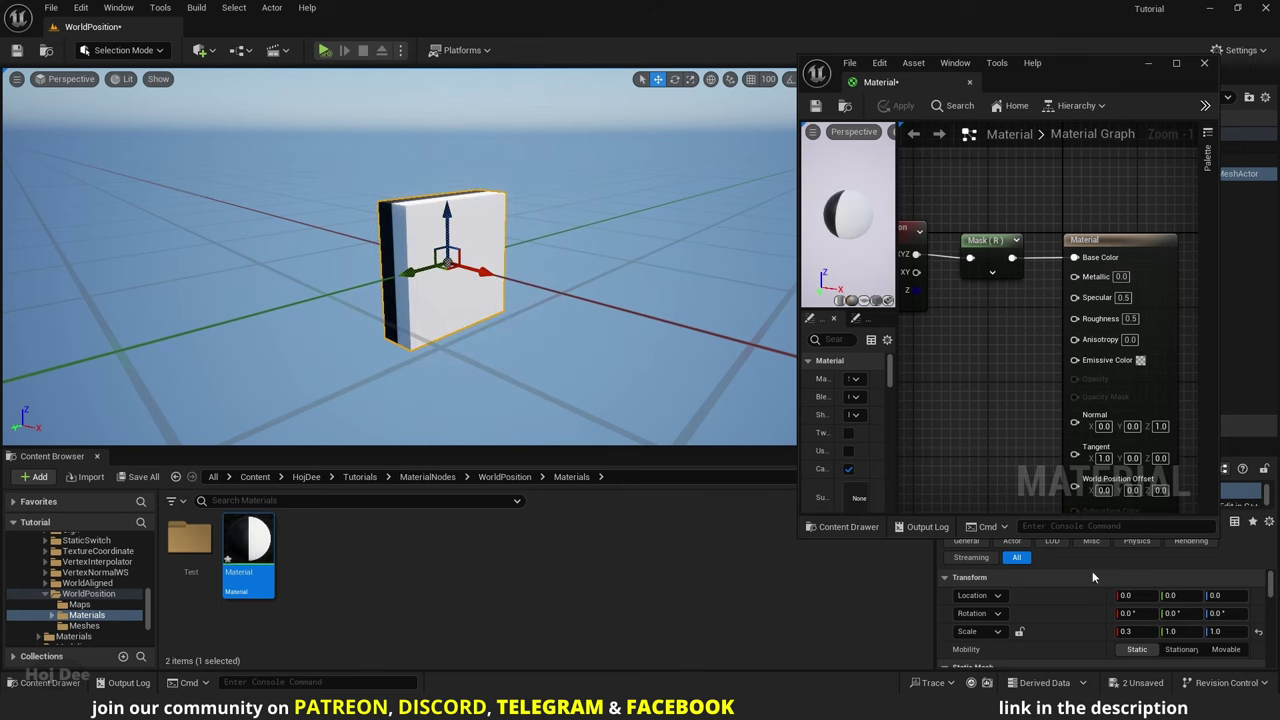
- Set the cube's X scale to 1
left_click(1128, 631)
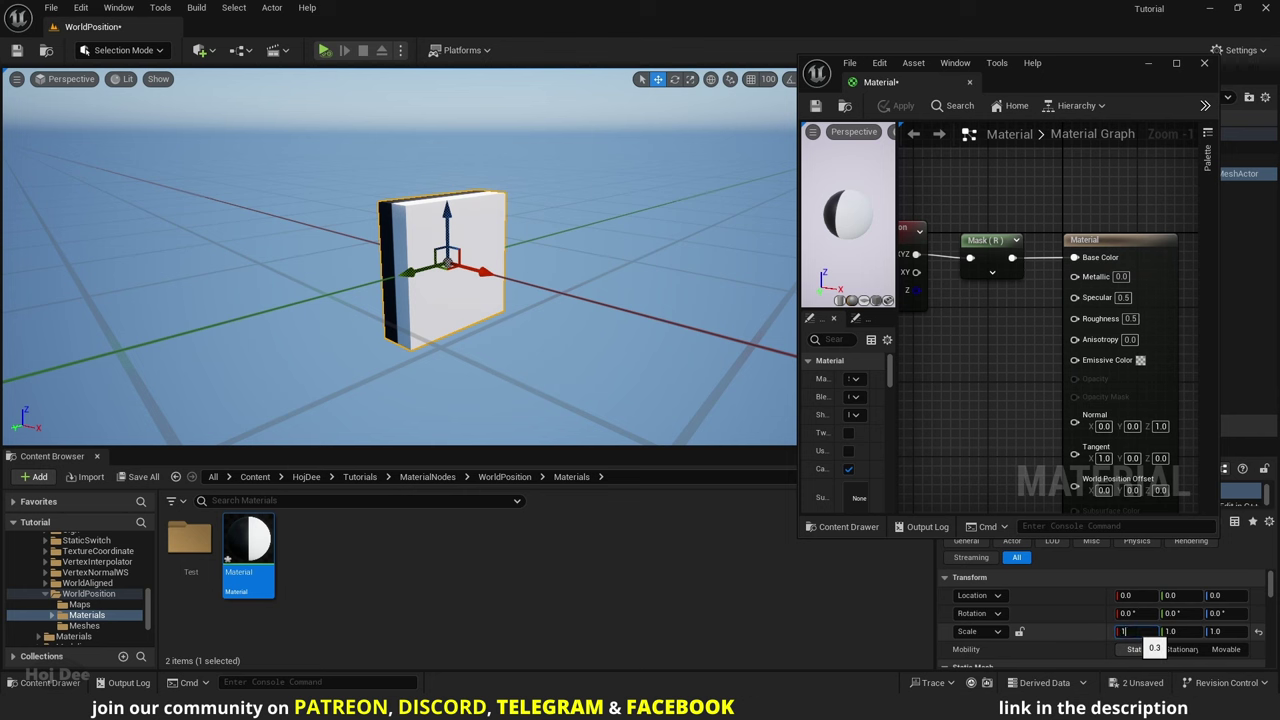
key("Return")
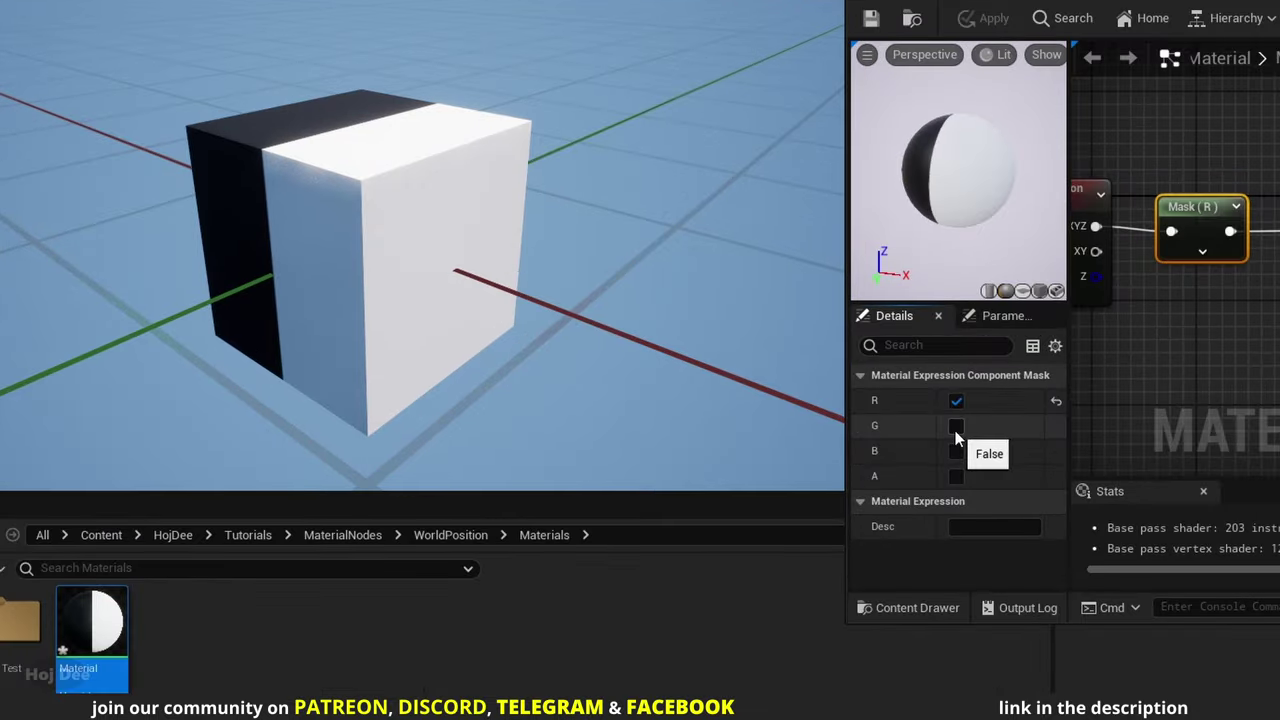
- Switch the component mask from the R channel to the G channel only and apply the material
left_click(865, 398)
left_click(956, 401)
left_click(970, 19)
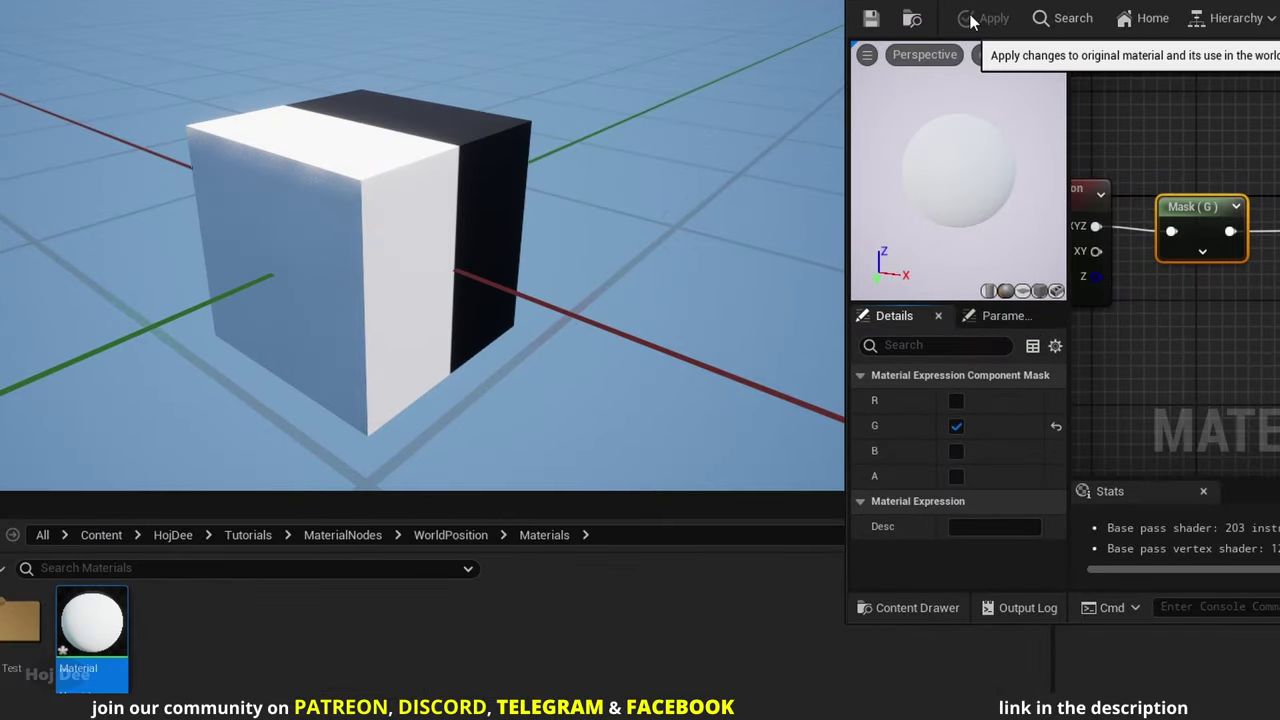
- Switch the component mask to the B channel only and apply the material
left_click(956, 426)
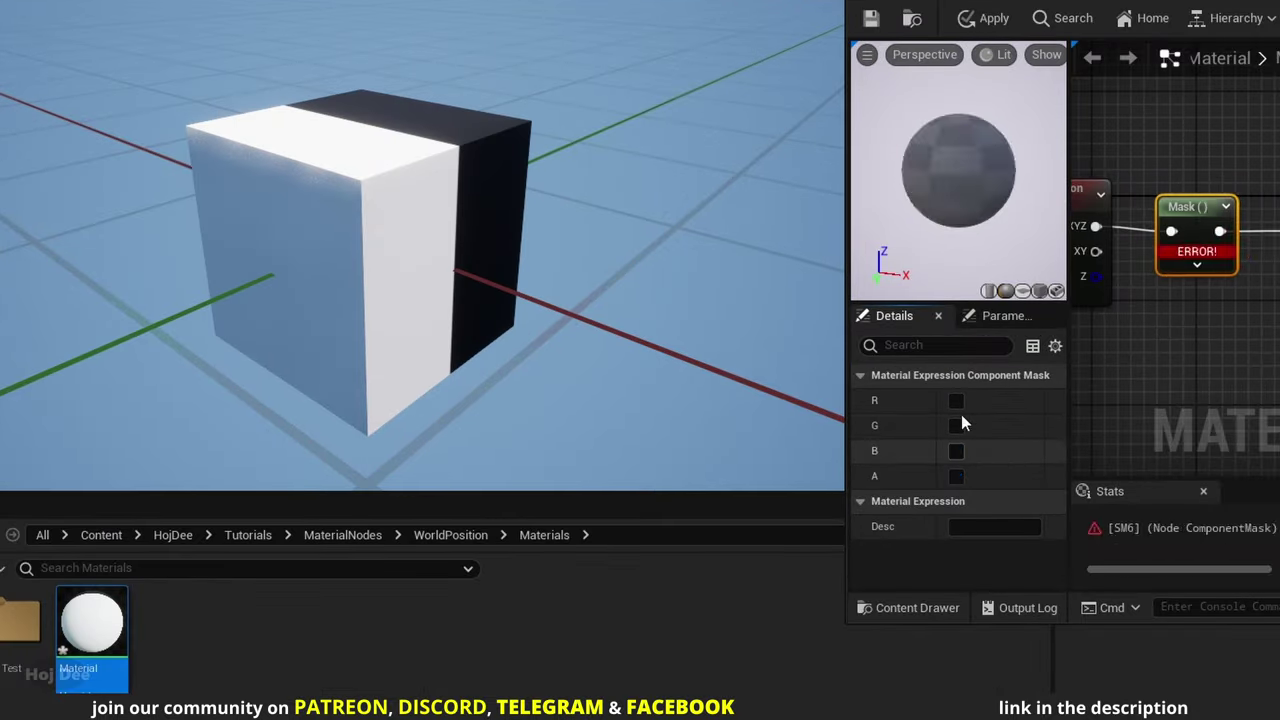
left_click(956, 451)
left_click(980, 19)
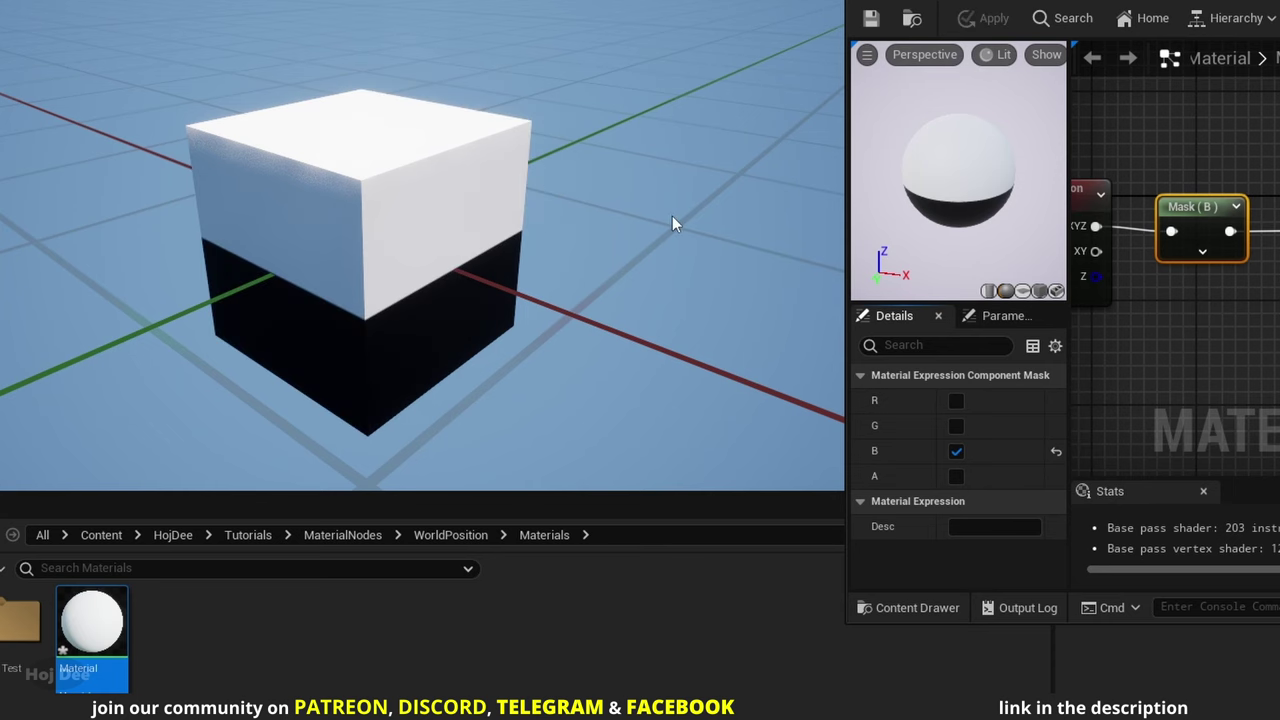
- Enable the G and R channels alongside B in the component mask and apply the material
left_click(958, 427)
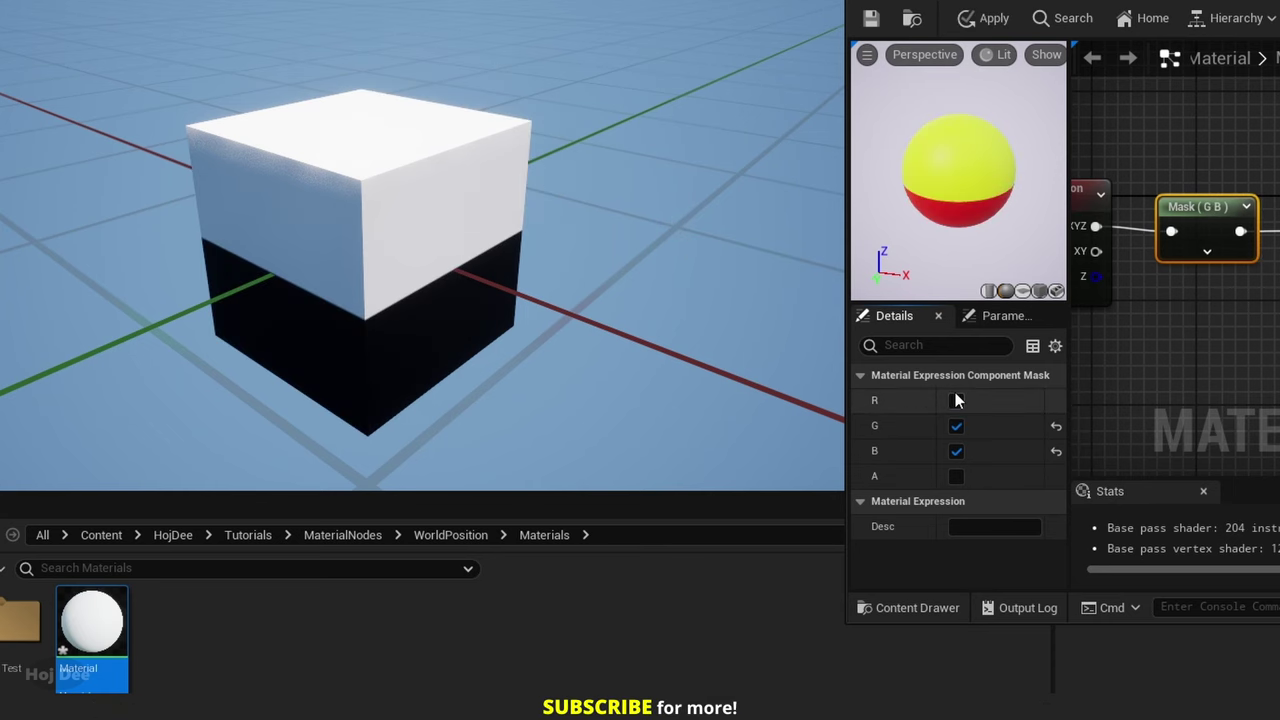
left_click(956, 400)
left_click(975, 19)
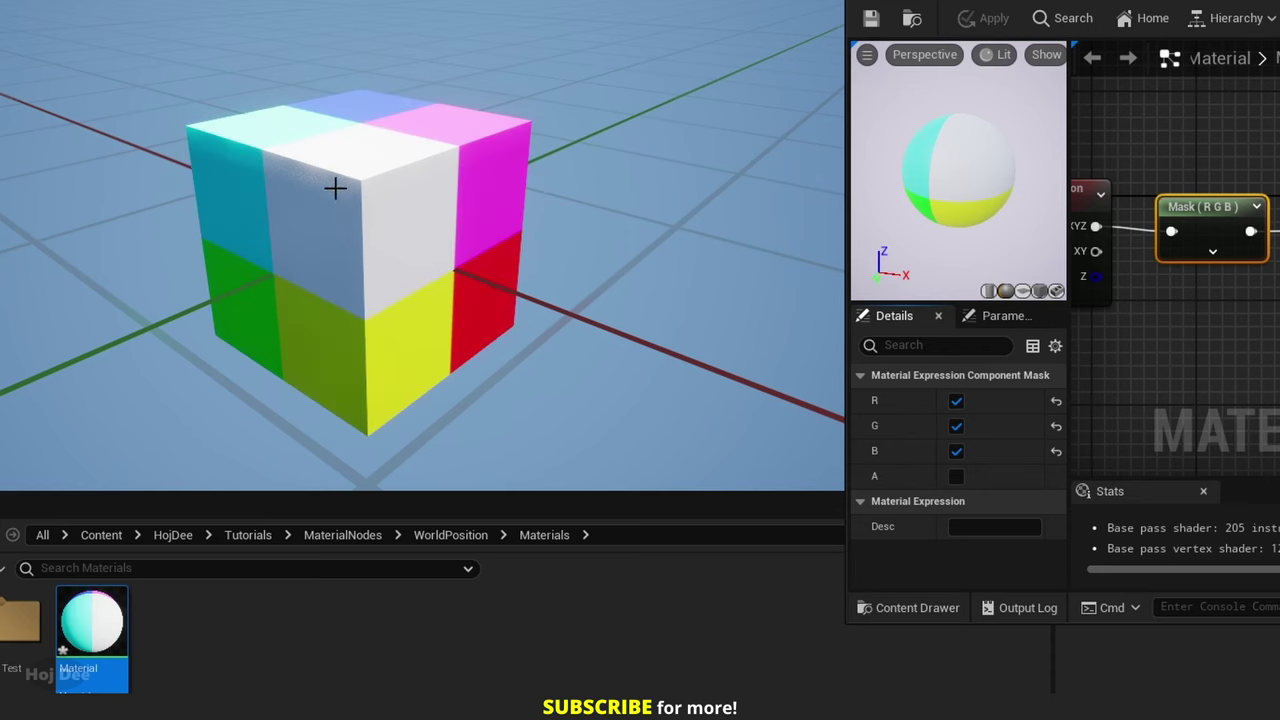
- Examine the RGB world position colours on the cube from all sides, including from below and above
left_click_drag(332, 207, 377, 186, "alt")
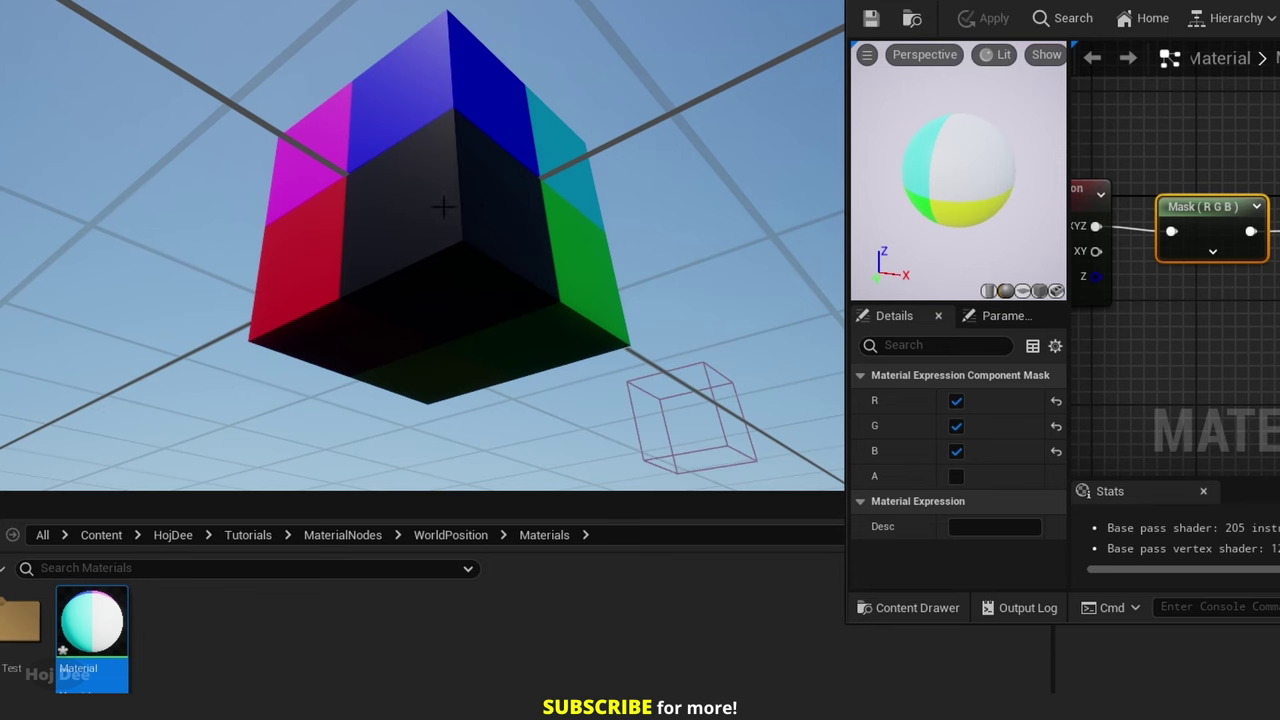
left_click_drag(436, 240, 381, 325, "alt")
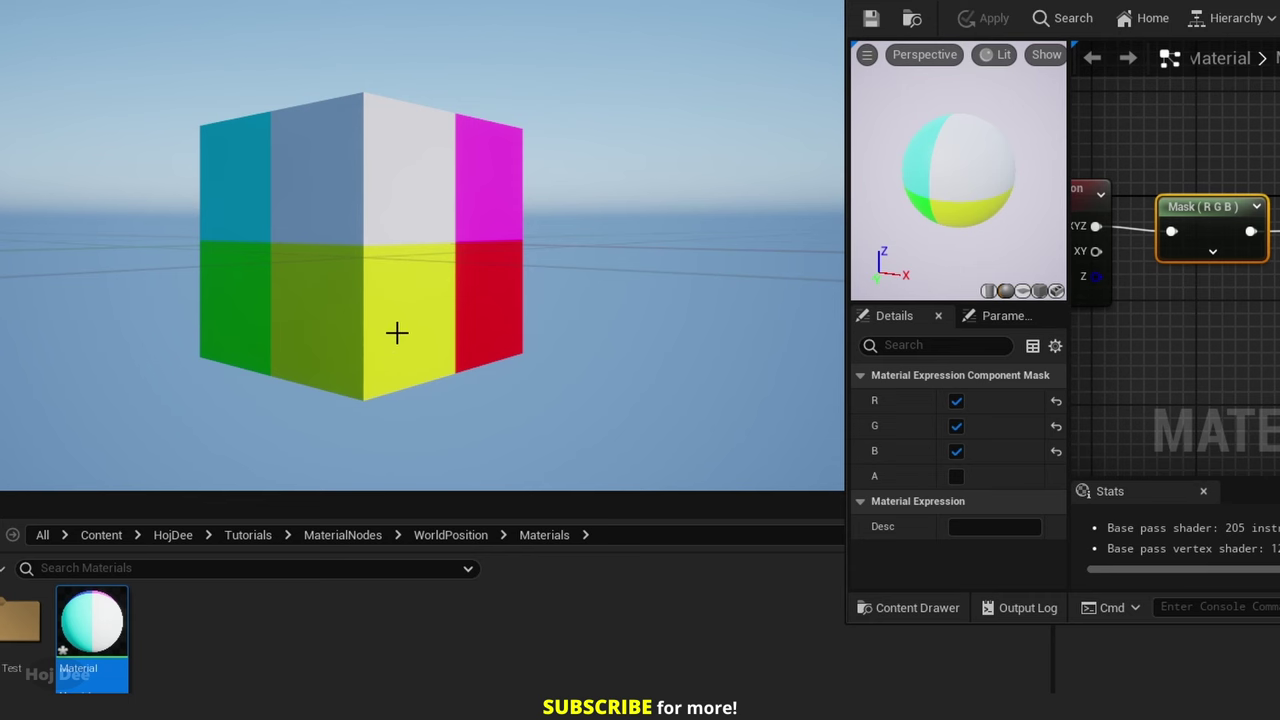
left_click_drag(417, 331, 466, 348, "alt")
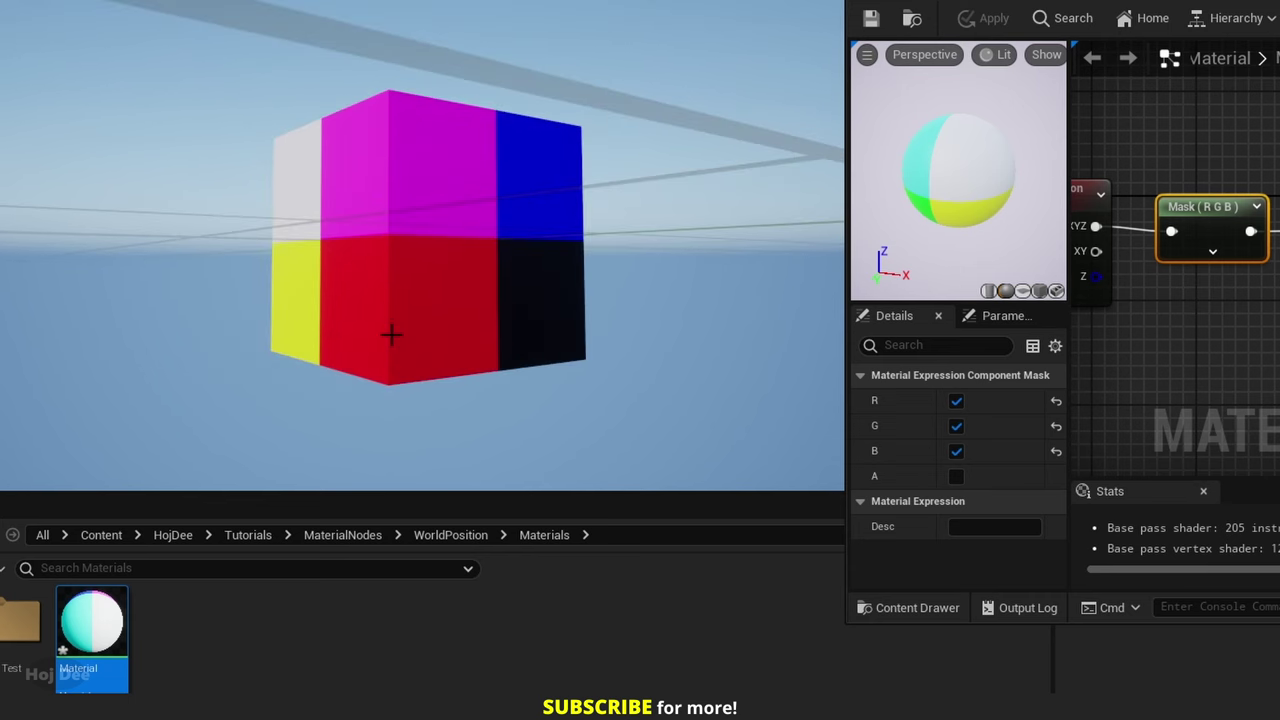
left_click_drag(393, 338, 610, 358, "alt")
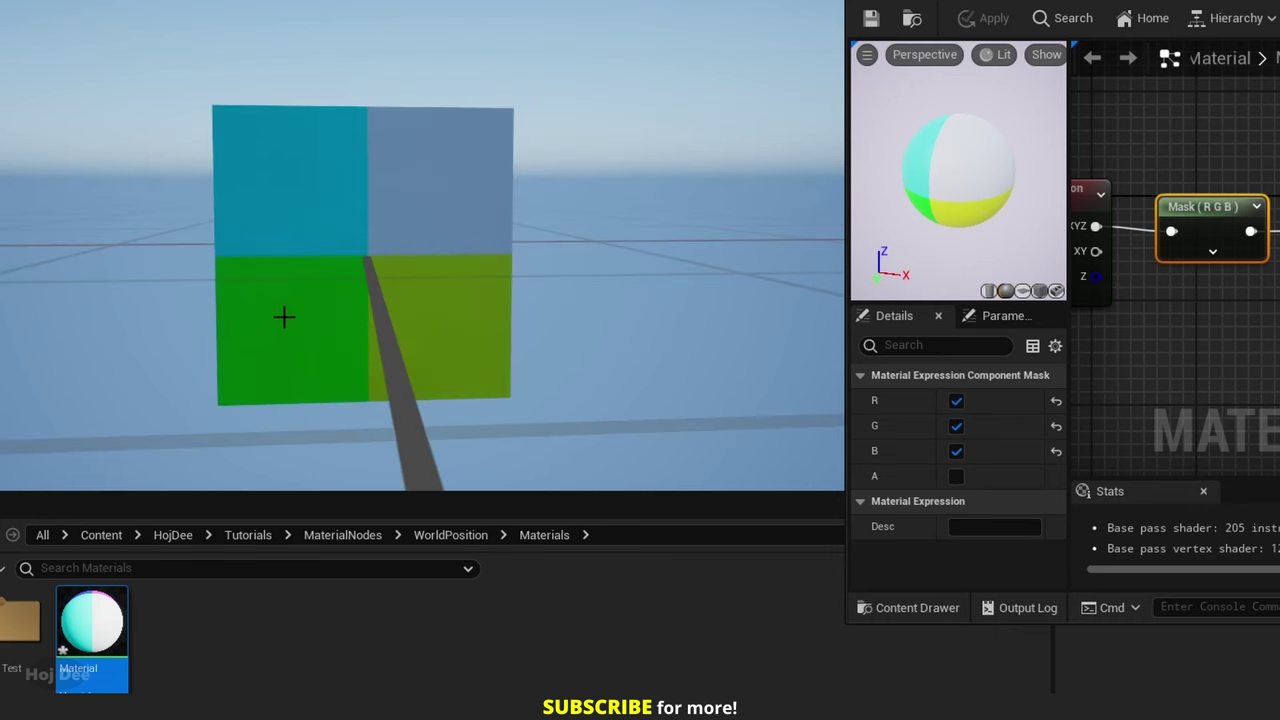
left_click_drag(281, 360, 248, 340, "alt")
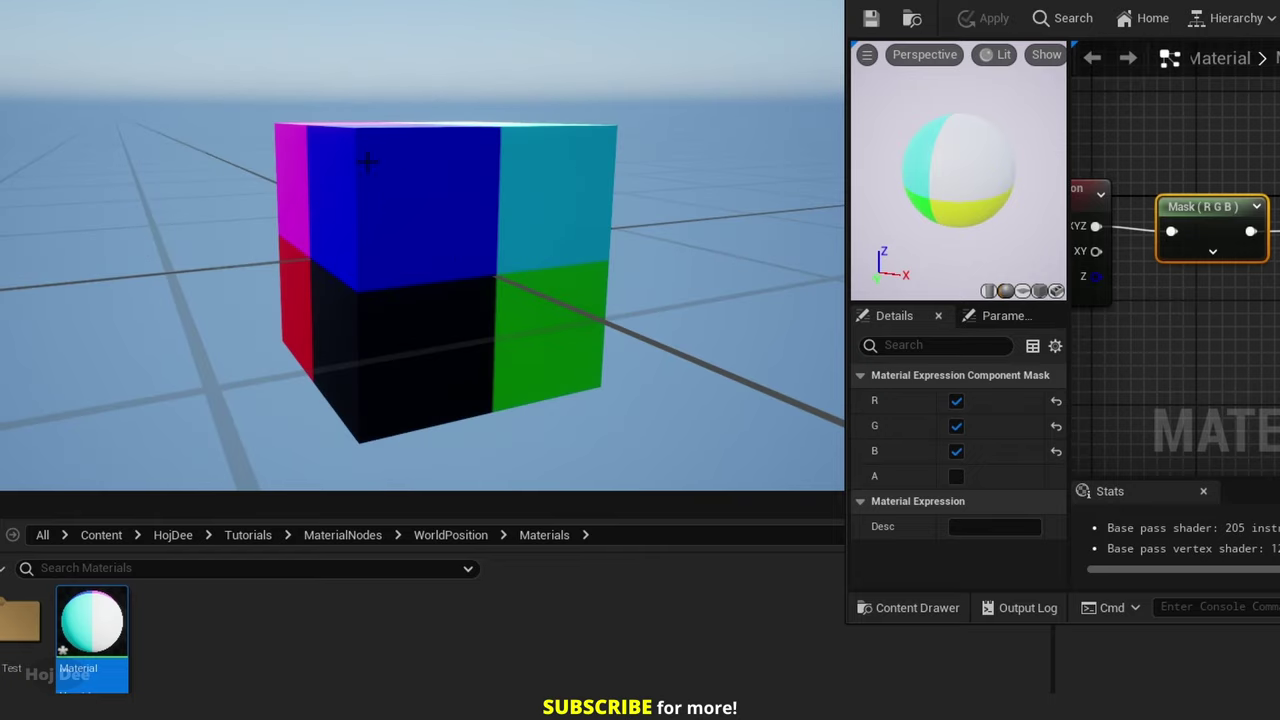
left_click_drag(368, 162, 330, 165, "alt")
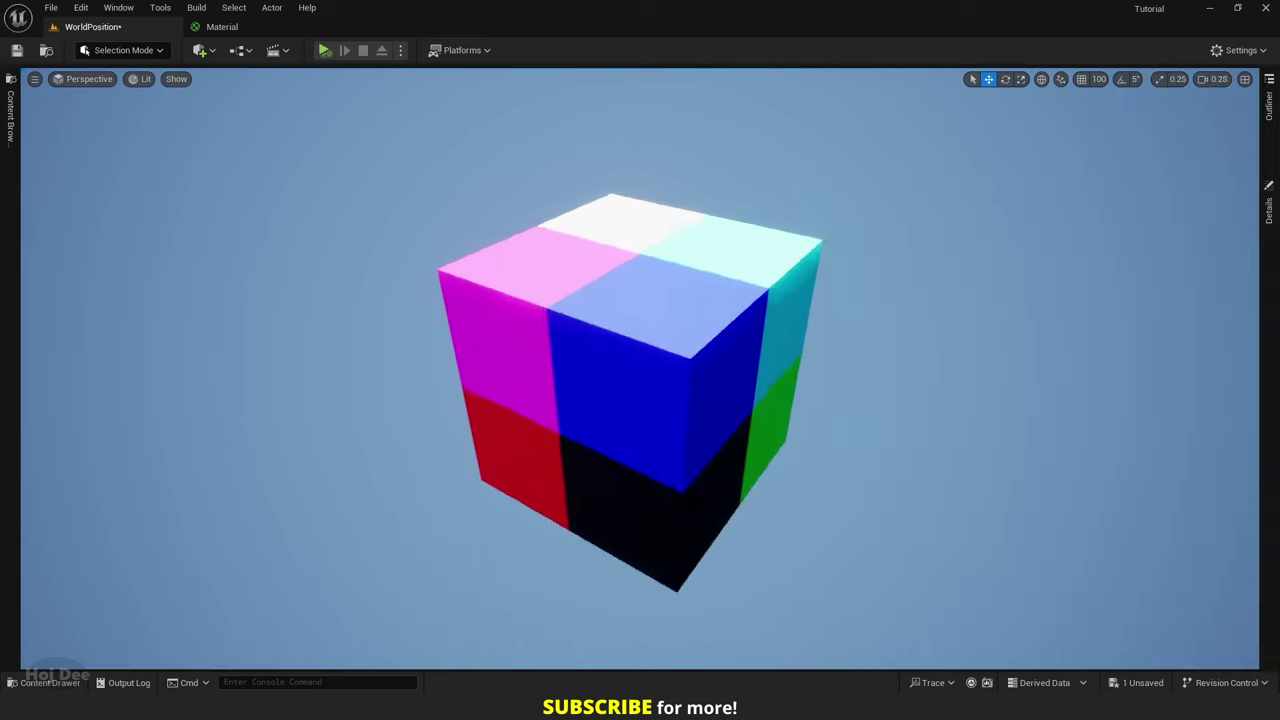
left_click_drag(640, 380, 960, 380, "alt")
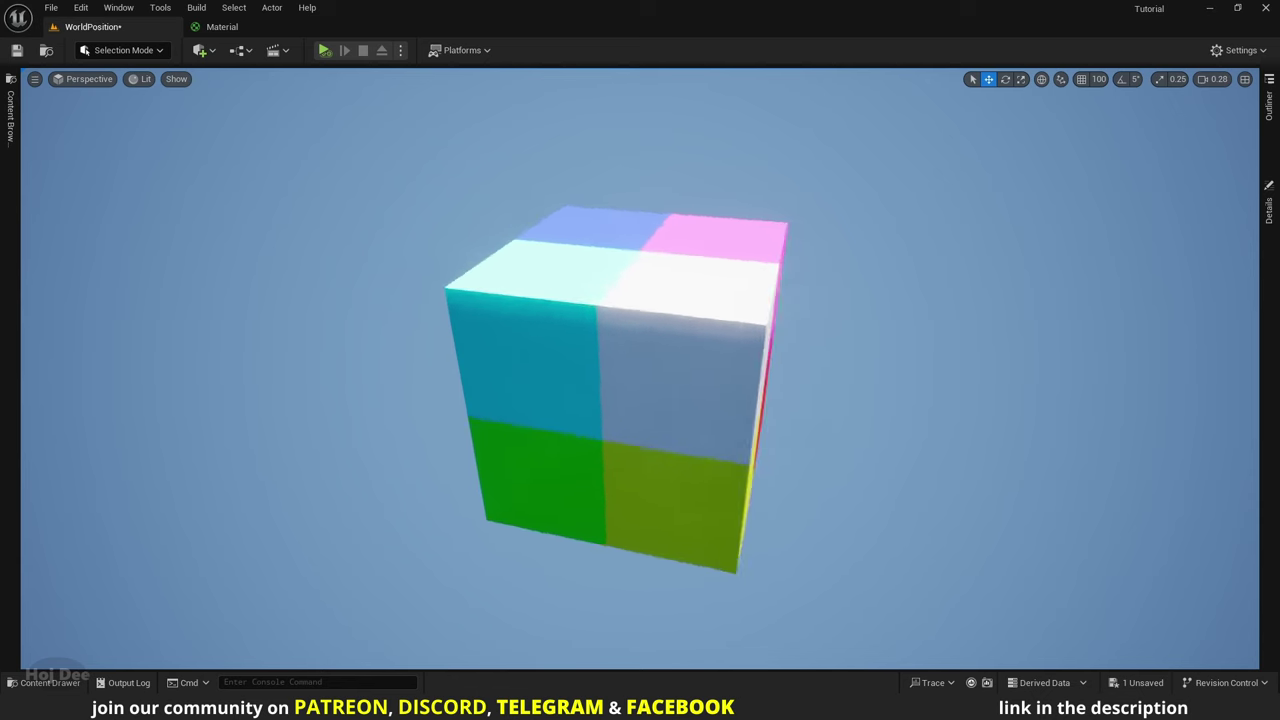
left_click_drag(820, 380, 910, 380, "alt")
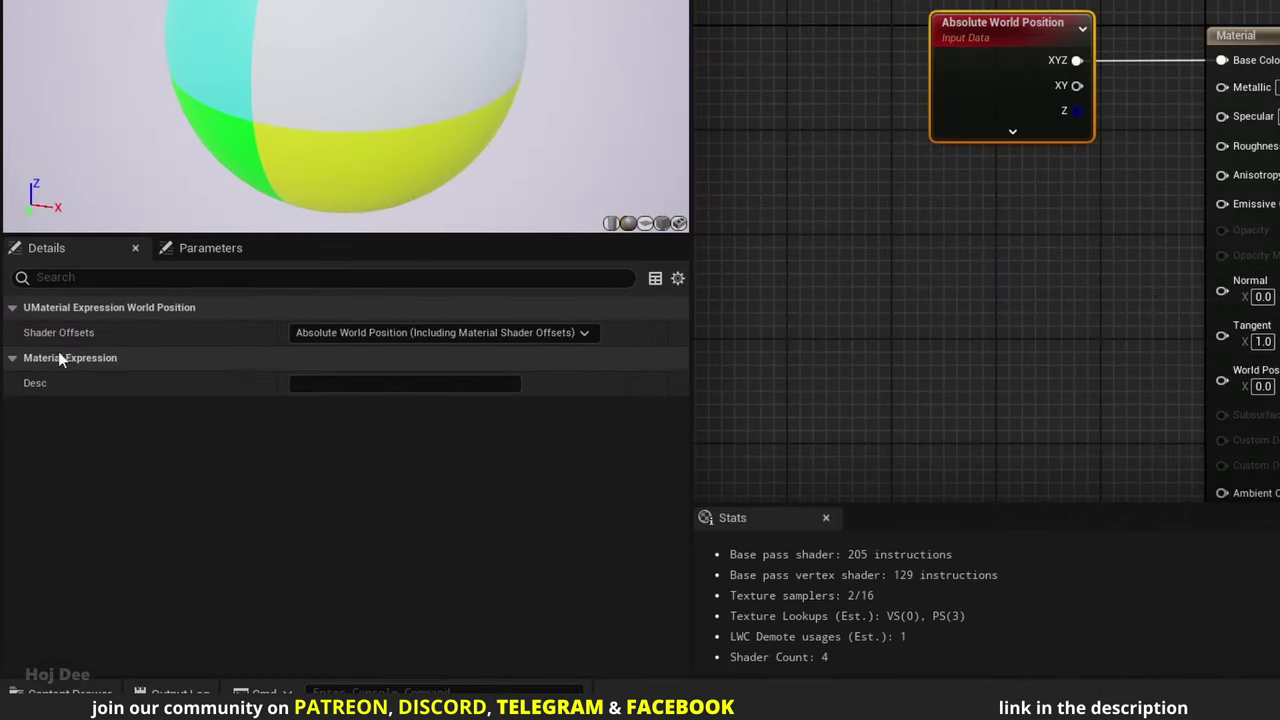
- Set the Absolute World Position node's Shader Offsets to Camera Relative World Position (Including Material Shader Offsets) and apply the material
left_click(451, 334)
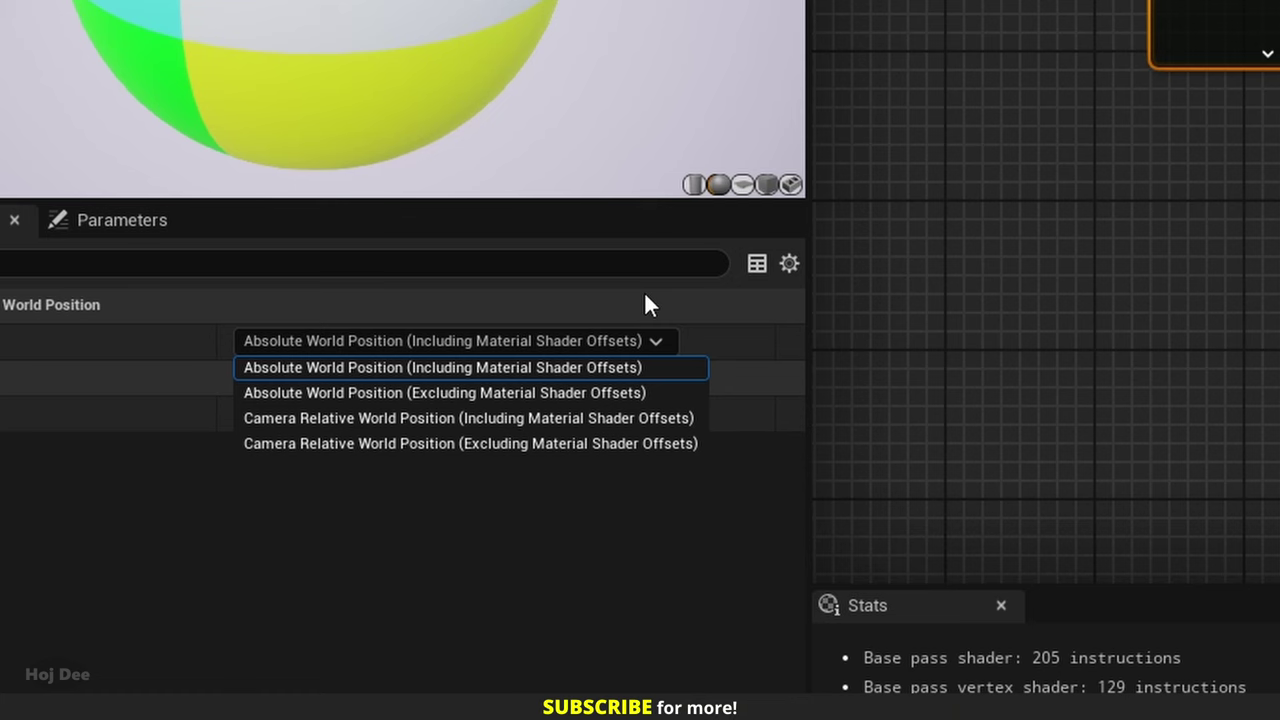
left_click(285, 422)
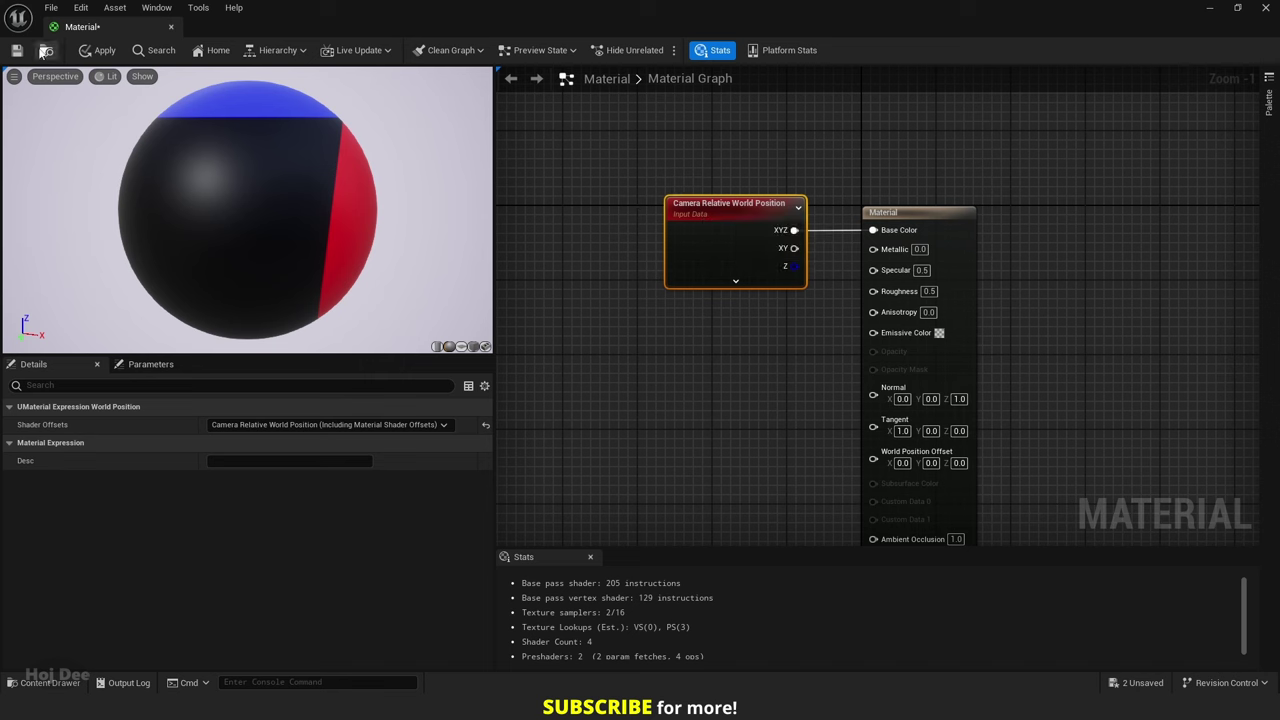
left_click(98, 50)
- Shrink the material editor window aside and examine the camera-relative colours on the cube from different angles
left_click_drag(677, 9, 921, 146)
right_click_drag(678, 257, 630, 300)
right_click_drag(450, 300, 560, 340)
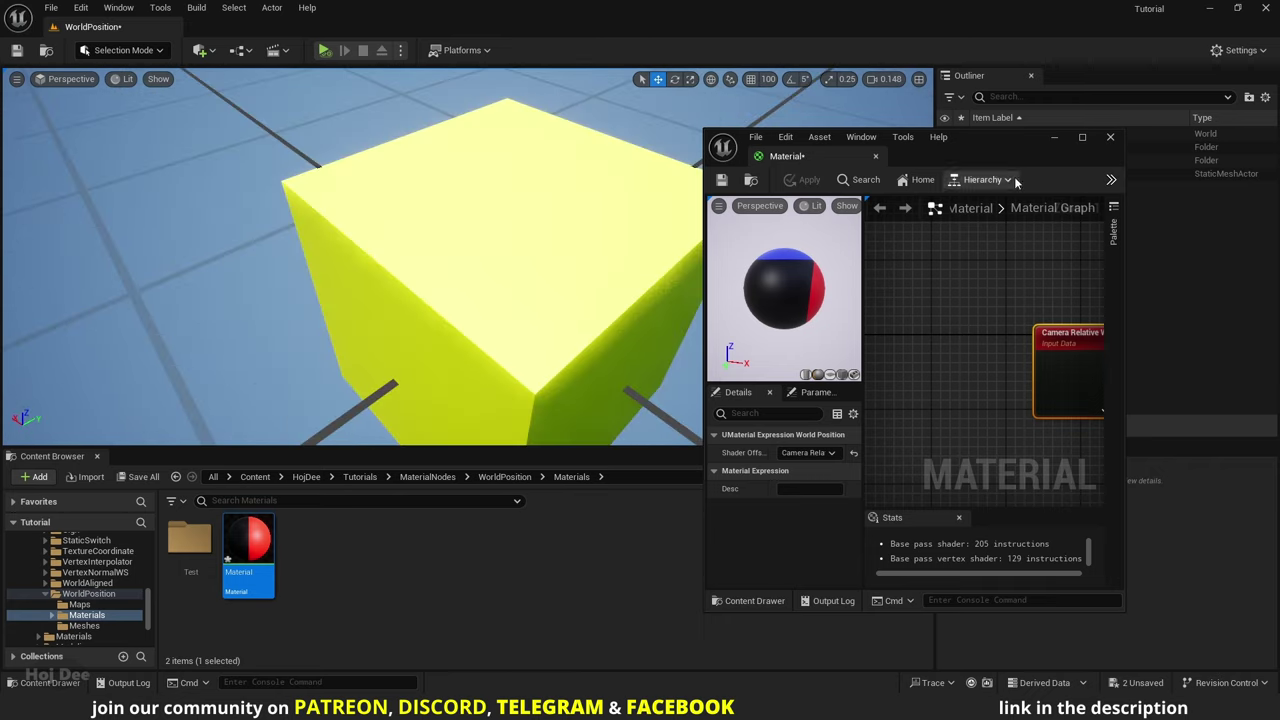
- Maximize the material editor and open the world position node's Shader Offsets options
left_click_drag(1003, 137, 923, 231)
double_click(923, 231)
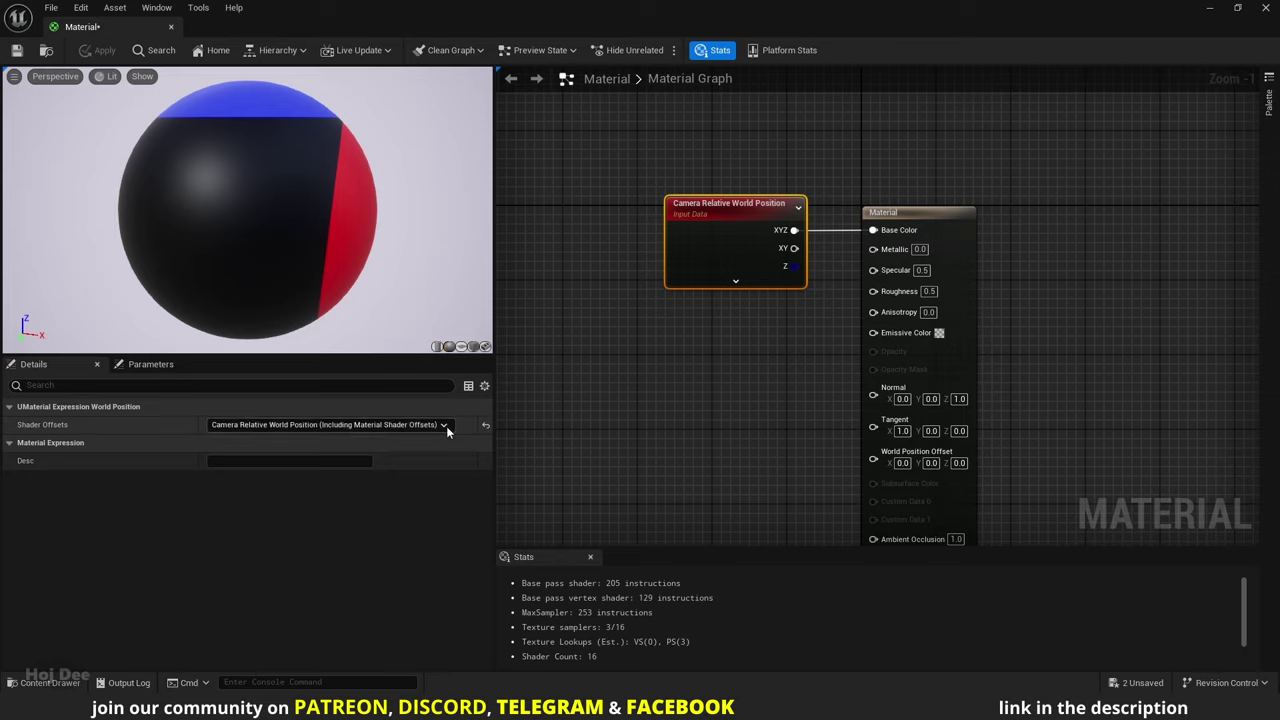
left_click(444, 425)
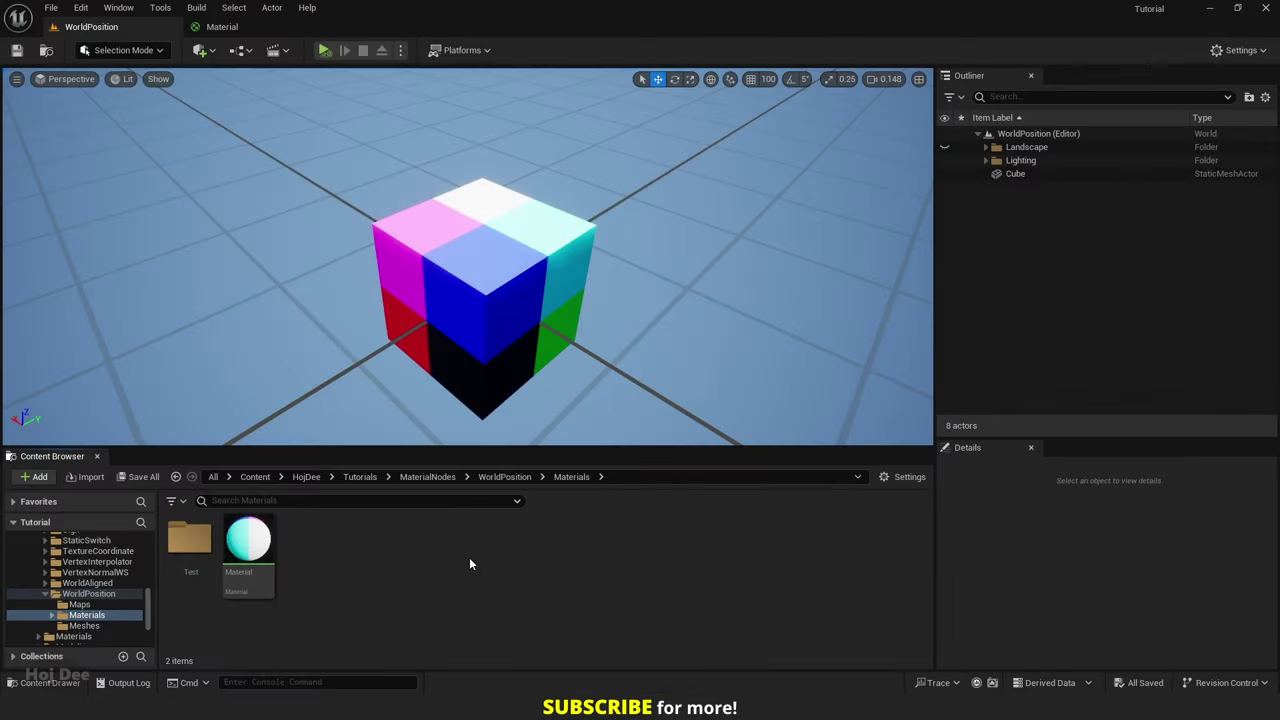
- Create a new material named HeightMask_Example in the Materials folder and open it for editing
right_click(469, 557)
left_click(554, 206)
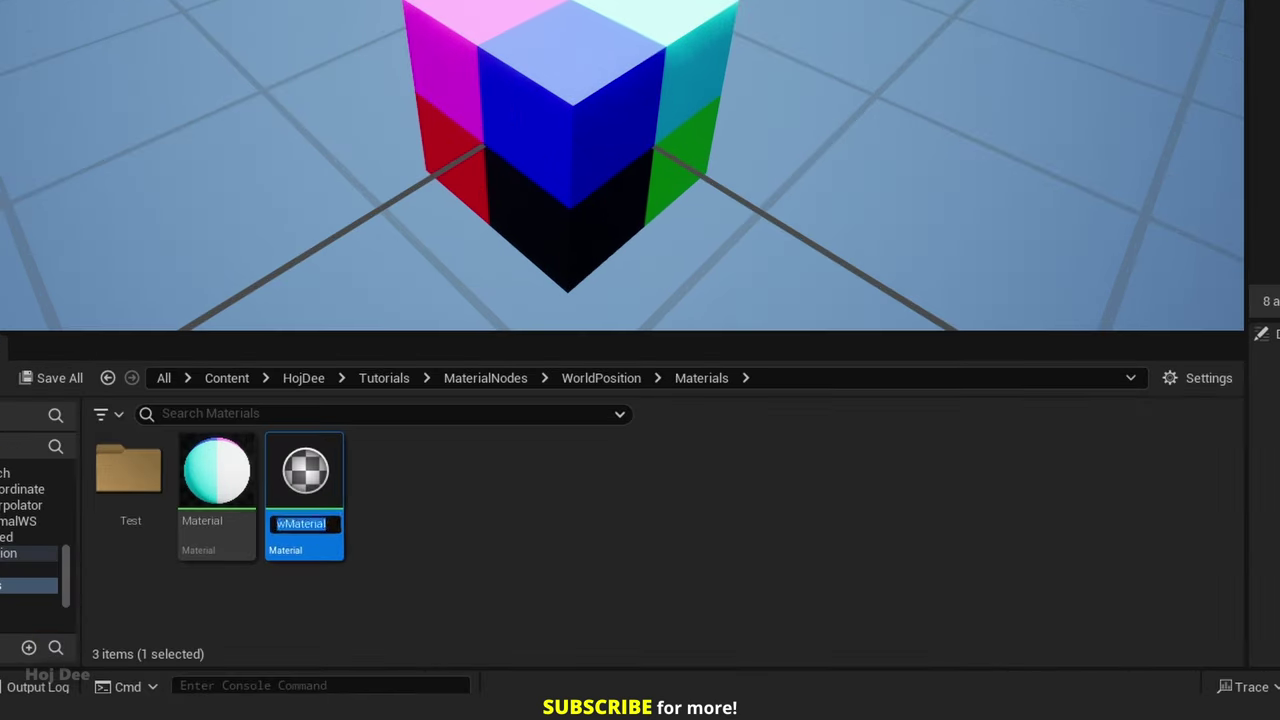
type("HeightMask_Example")
key("Return")
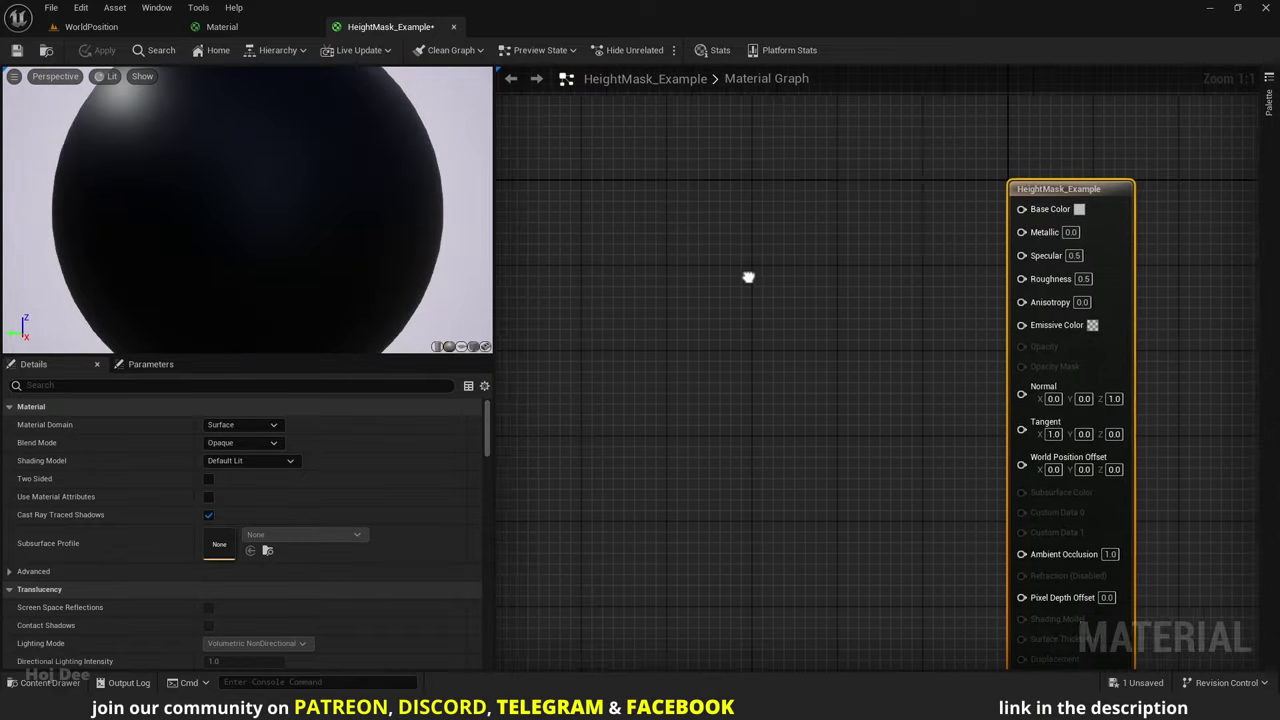
- Add an Absolute World Position node and a Lerp node to the HeightMask_Example graph
right_click(652, 268)
type("world po")
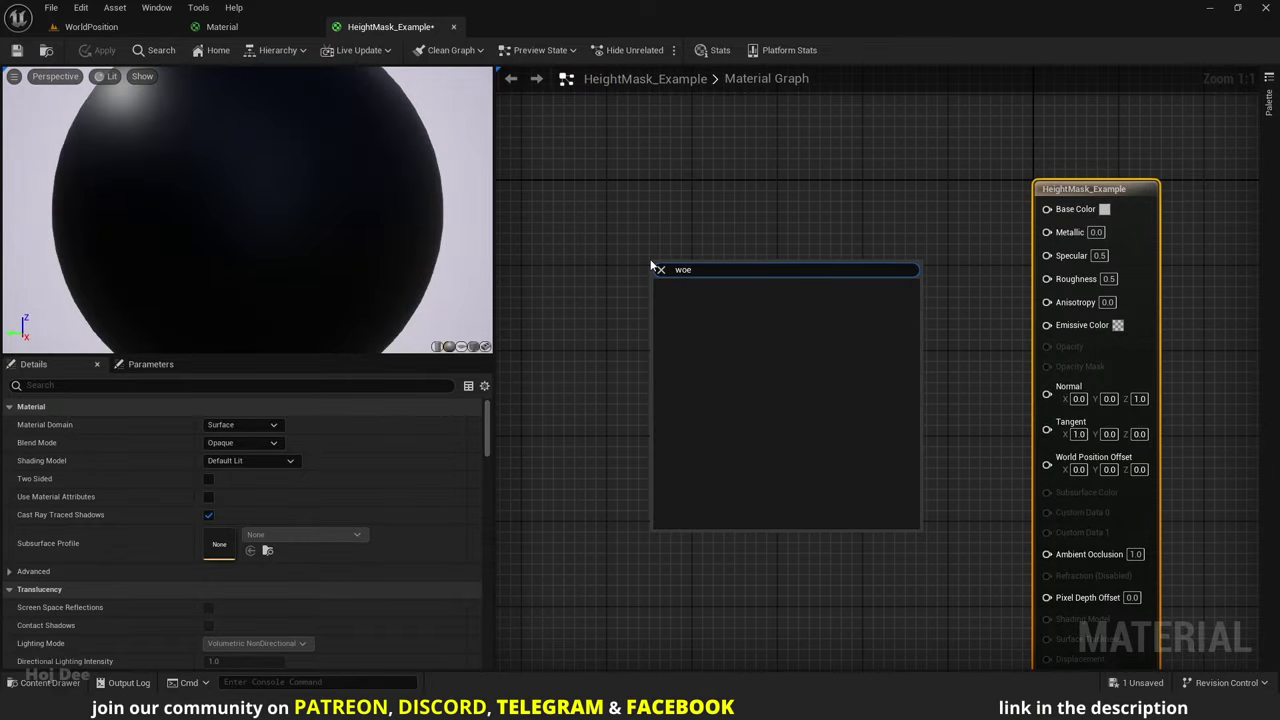
key("Return")
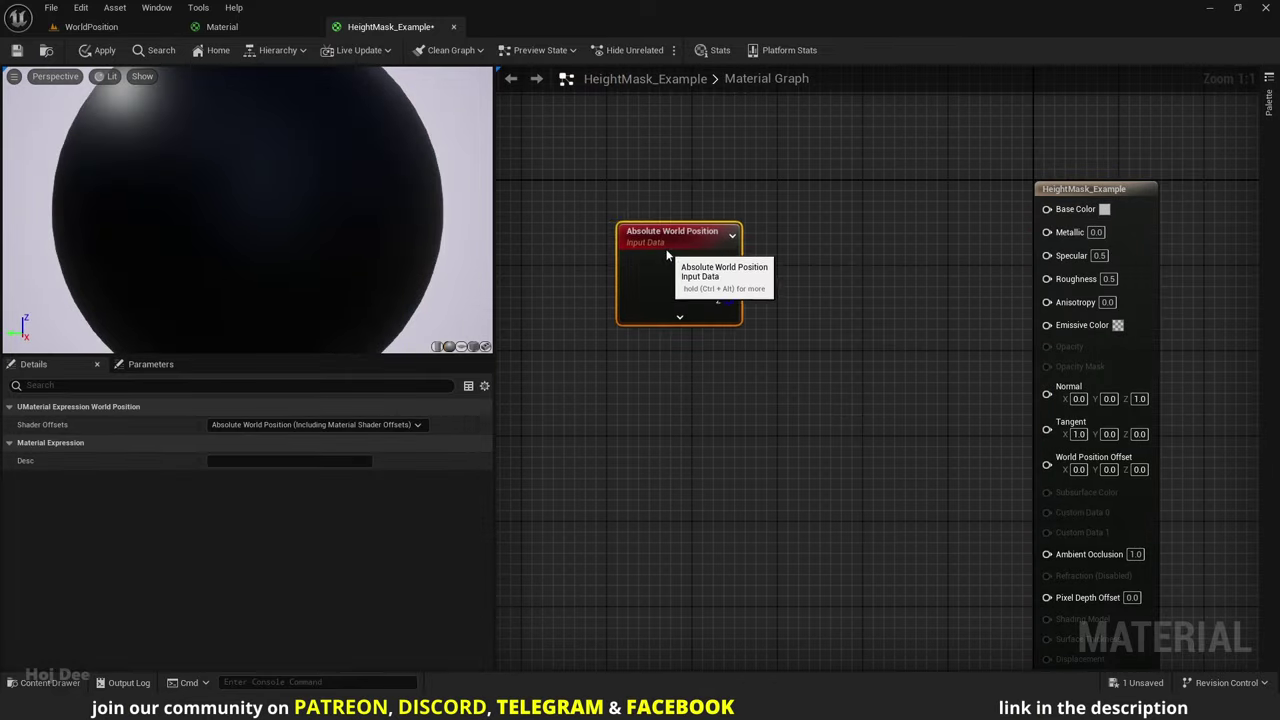
left_click(840, 245)
- Route the world position node's Z output through a new Saturate node into the Lerp's Alpha
left_click_drag(725, 309, 650, 409)
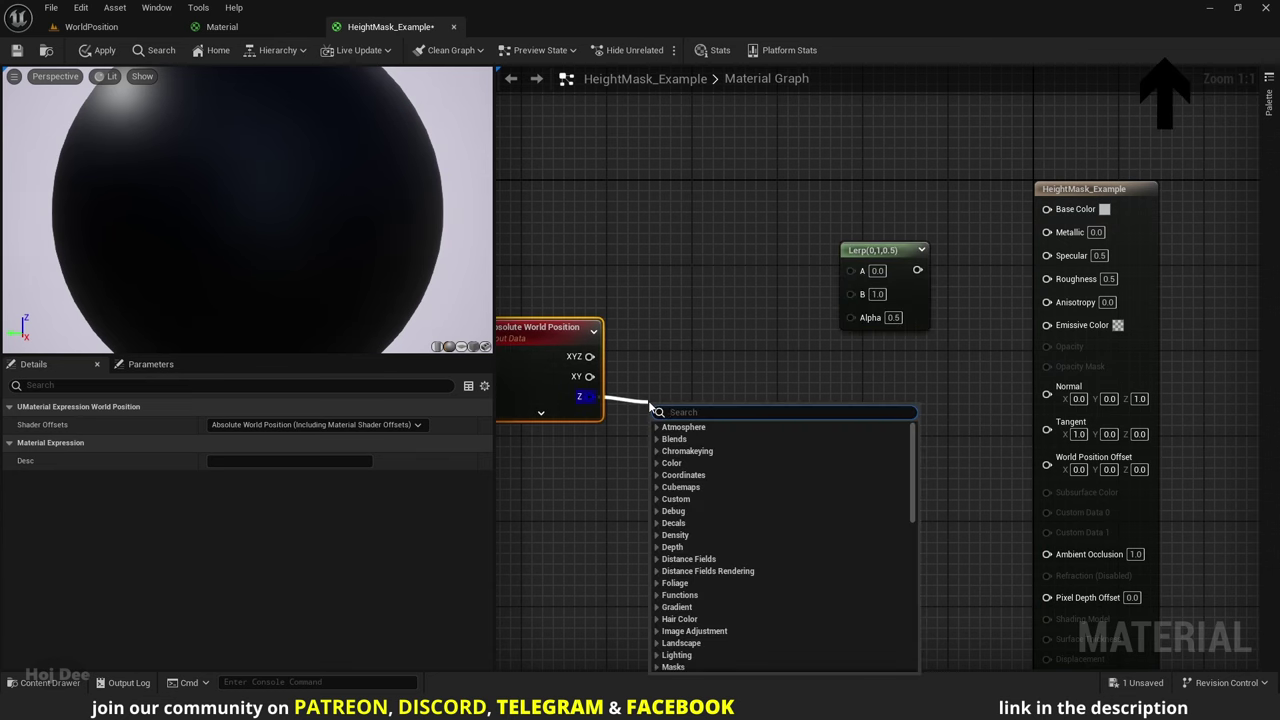
type("saturate")
key("Return")
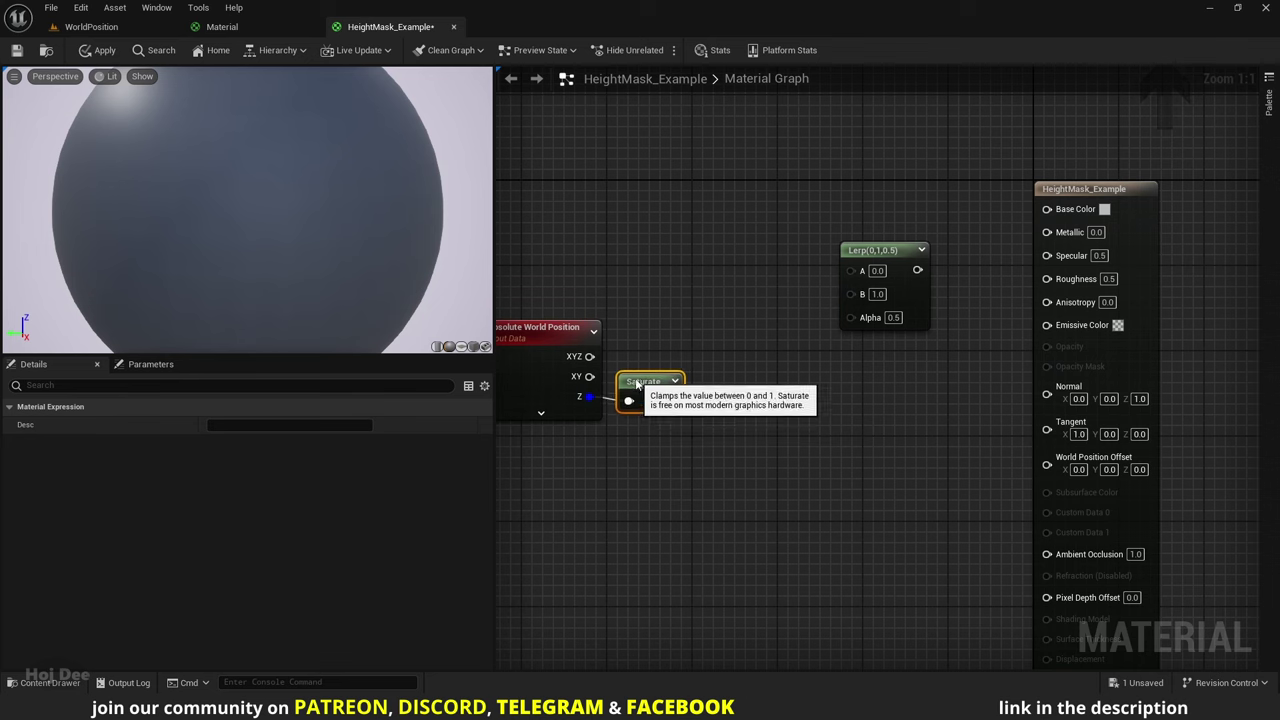
left_click_drag(671, 400, 850, 316)
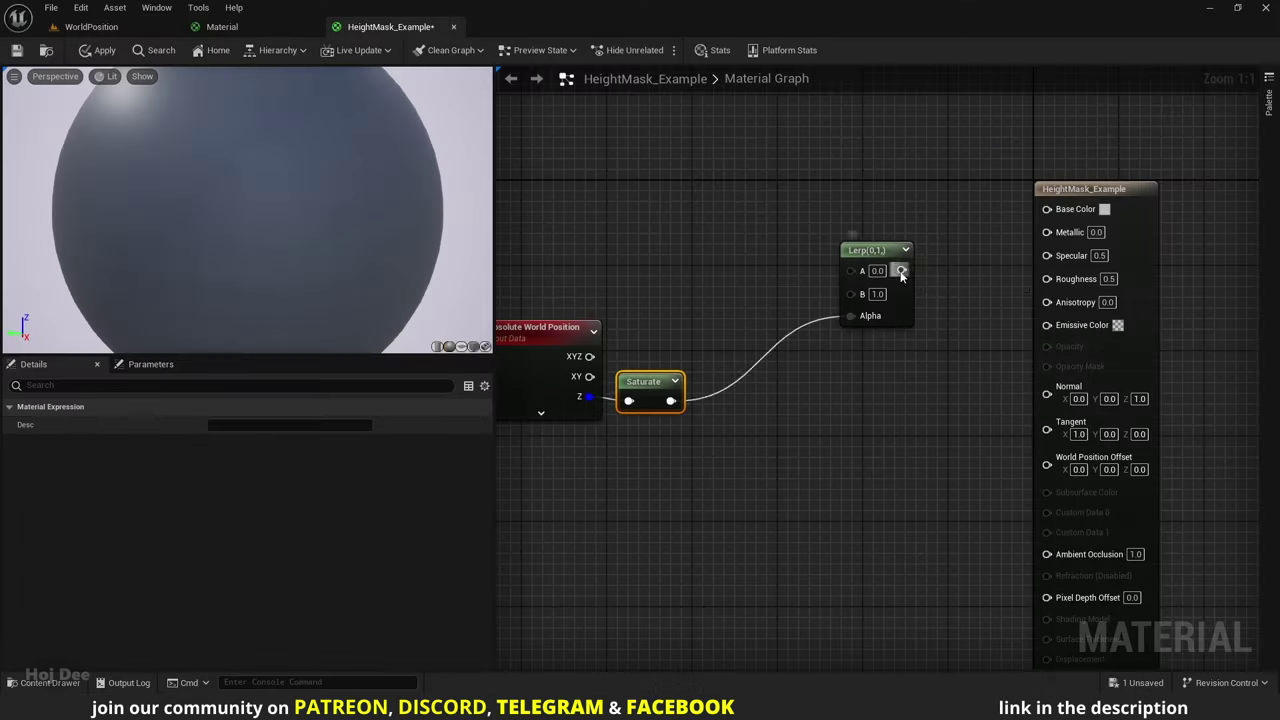
- Connect the Lerp output to Base Color and move the nodes closer to the material's main node
left_click_drag(901, 270, 1046, 211)
left_click_drag(898, 223, 592, 397)
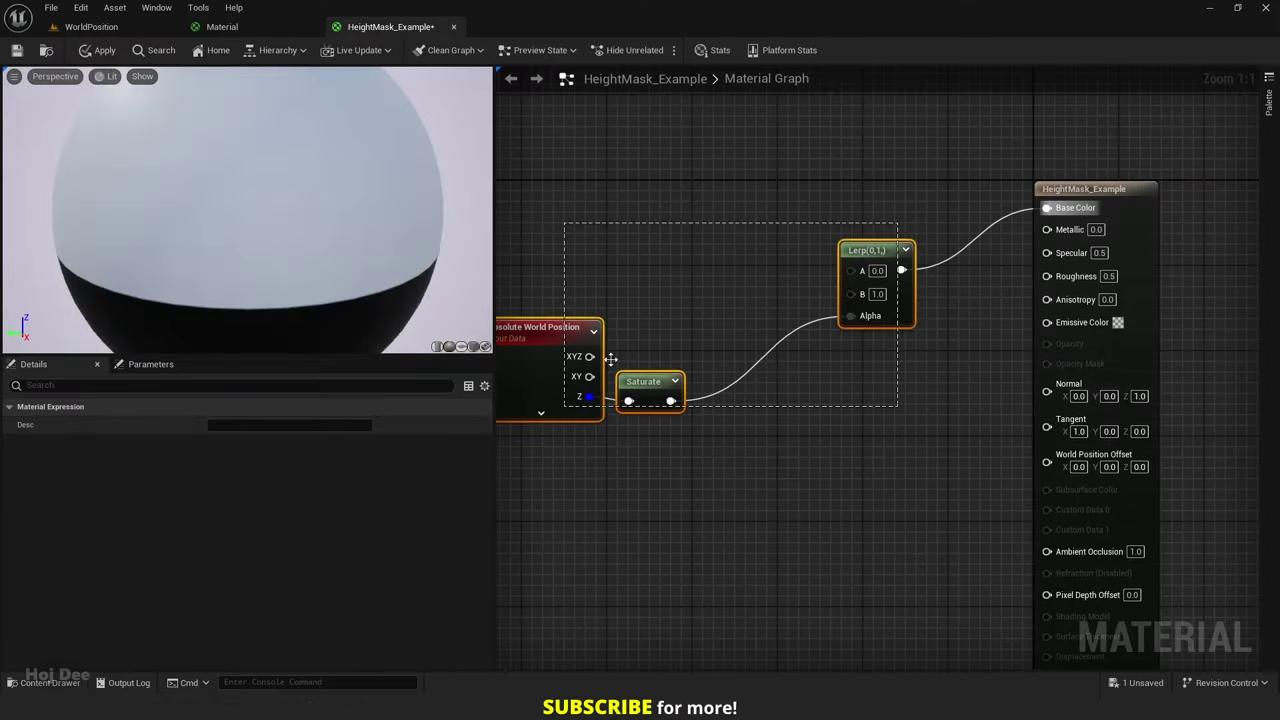
left_click_drag(858, 252, 947, 192)
left_click_drag(771, 263, 665, 351)
left_click_drag(743, 327, 838, 324)
left_click(850, 236)
right_click_drag(856, 226, 907, 258)
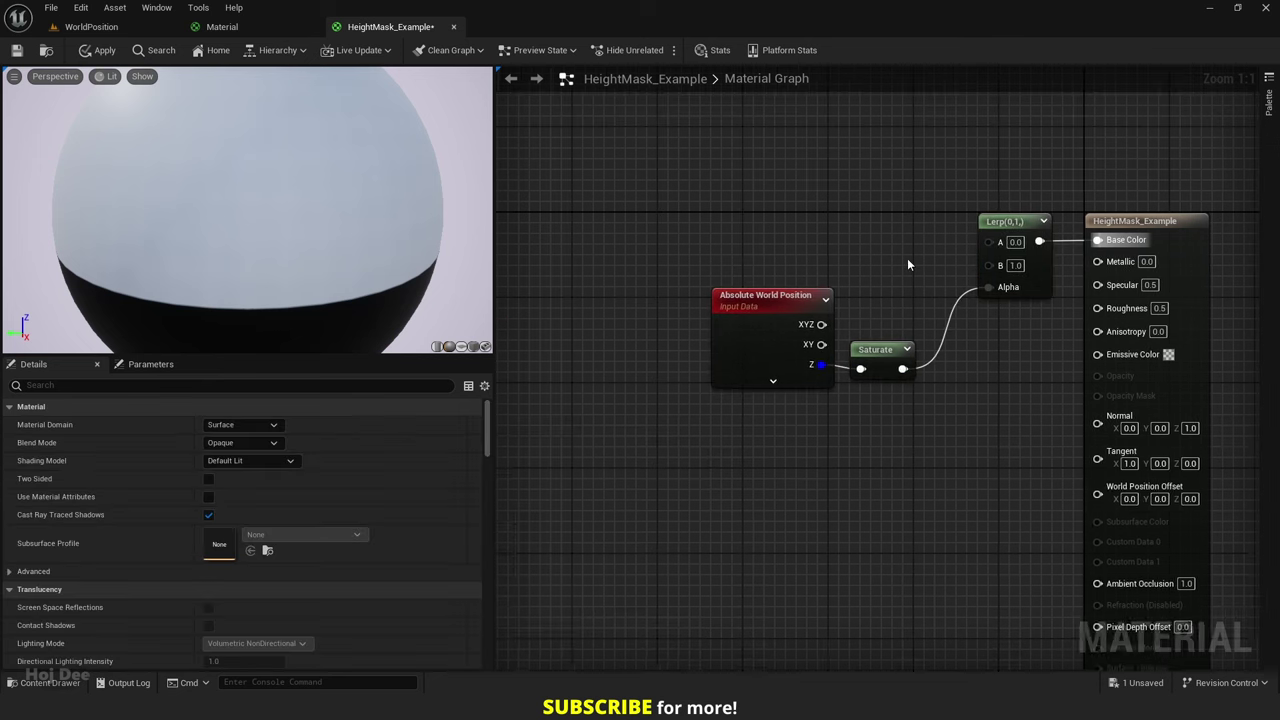
- Search the StarterContent textures for "rock" and add T_Rock_Basalt_D to the graph as a texture sample
key("ctrl+space")
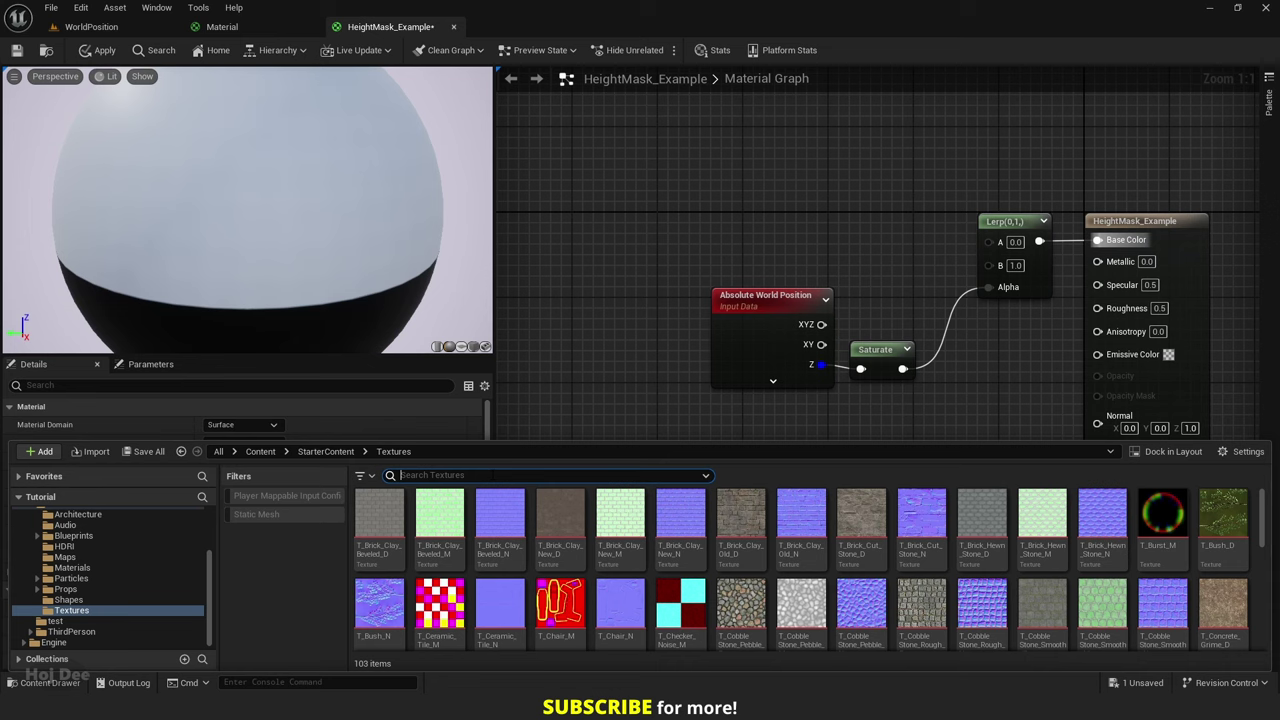
type("rock")
left_click_drag(435, 515, 656, 146)
- Search the StarterContent textures for "grass" and add a grass texture to the graph as a texture sample
key("ctrl+space")
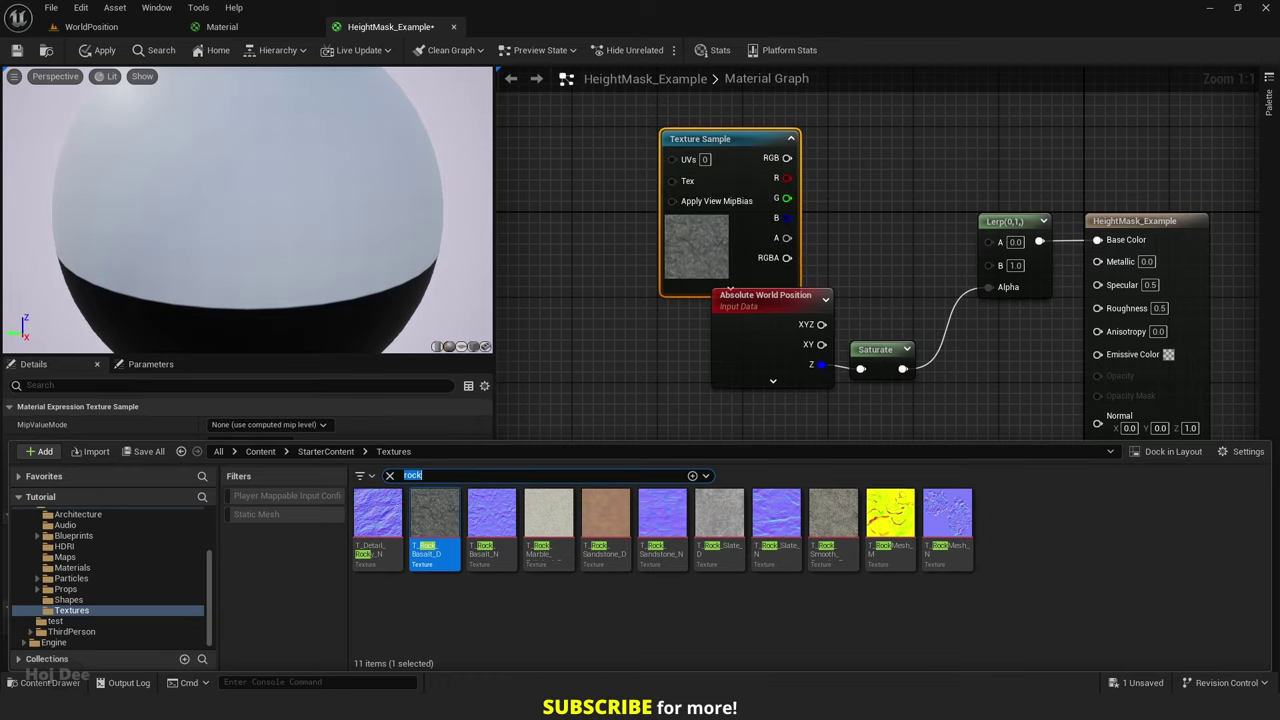
type("grass")
left_click_drag(372, 515, 548, 345)
- Connect the rock texture's RGB to Lerp A and the grass texture's RGB to Lerp B, stacking both samples above the world position node
scroll(689, 292, "down", 2)
left_click_drag(689, 292, 907, 358)
left_click_drag(634, 440, 709, 302)
left_click_drag(738, 302, 905, 375)
left_click_drag(701, 299, 722, 242)
left_click(707, 266, "ctrl")
left_click(615, 283)
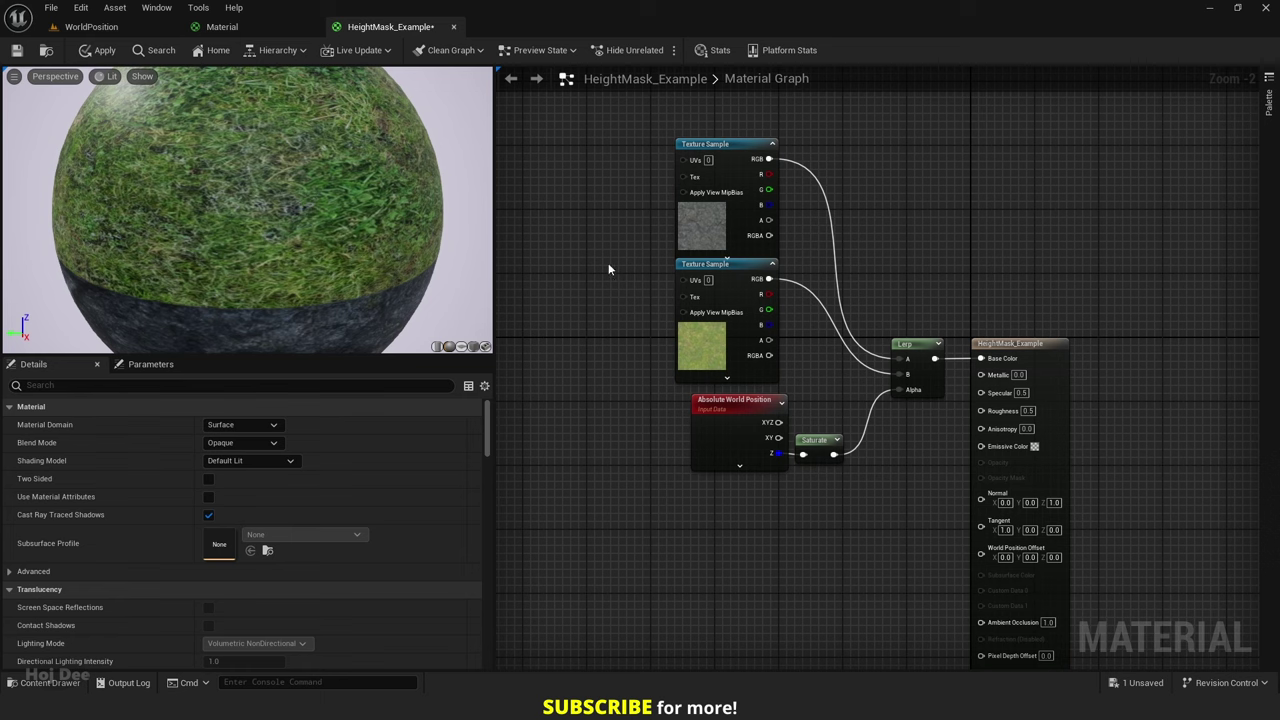
- Apply the HeightMask_Example material and close the editor of the asset named Material
left_click(105, 51)
left_click(222, 27)
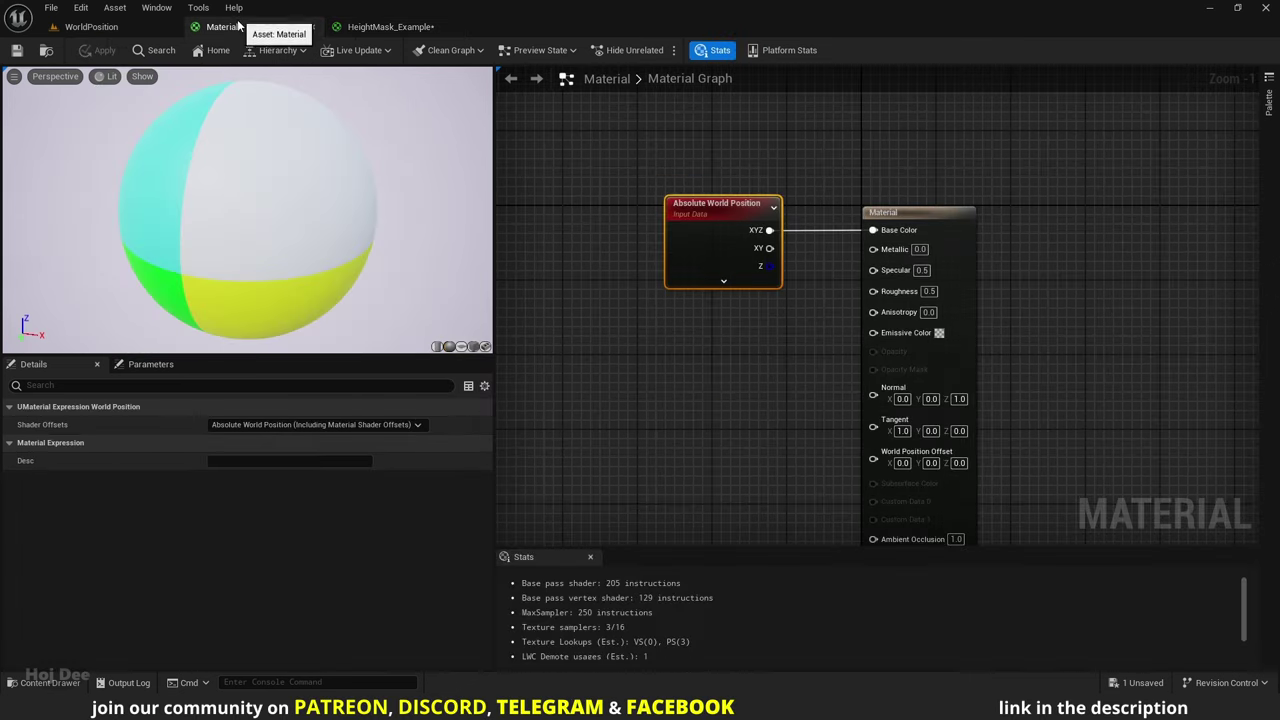
left_click(311, 27)
left_click(276, 30)
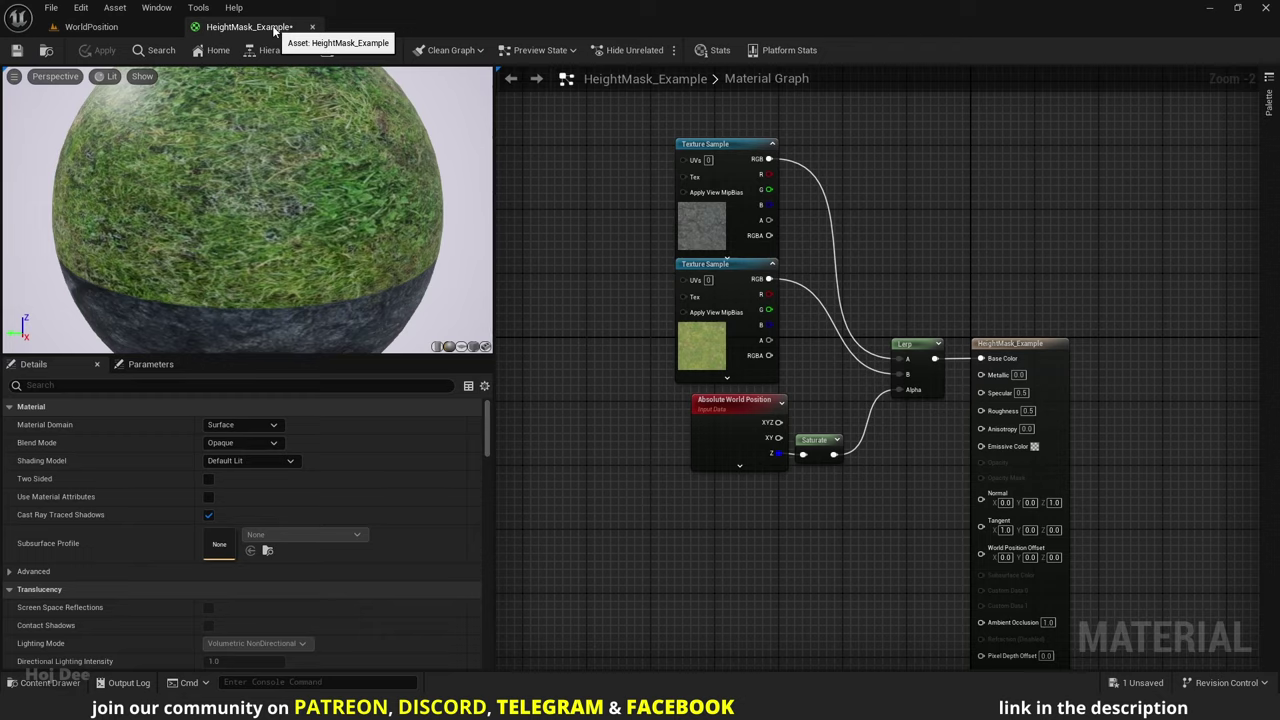
- Return to the WorldPosition level and assign HeightMask_Example to the cube
left_click(125, 33)
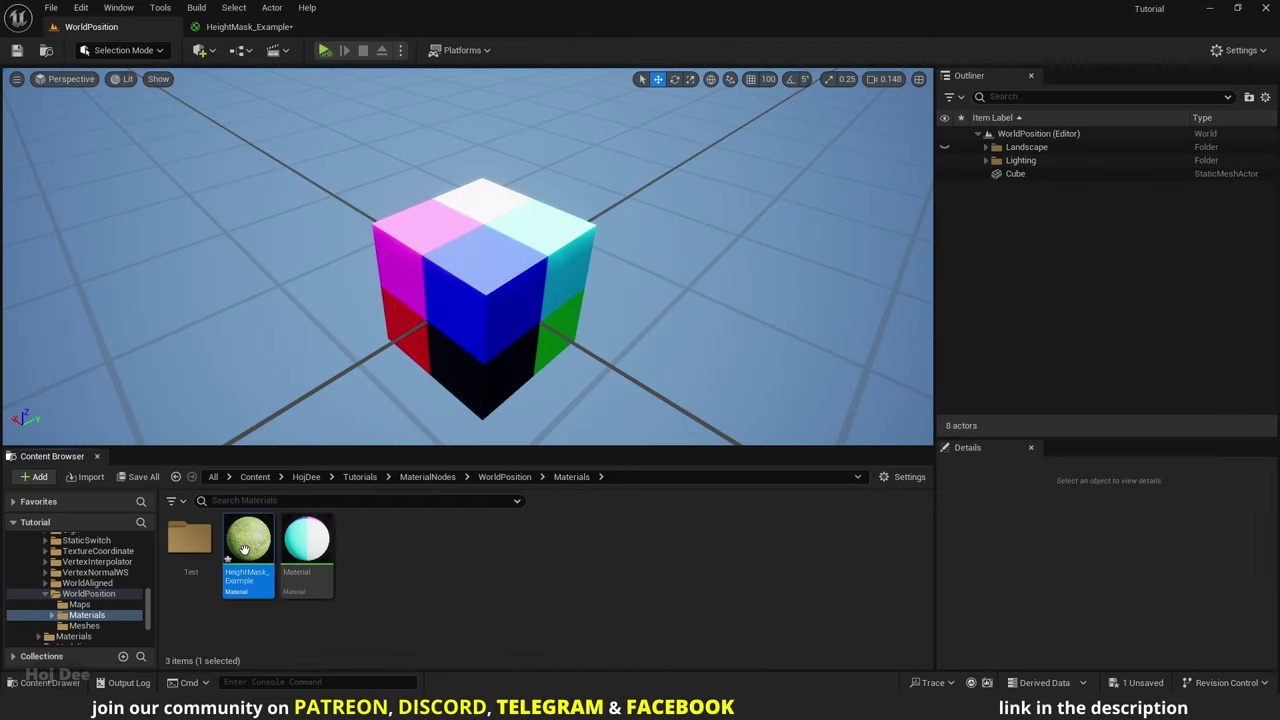
left_click_drag(248, 548, 481, 326)
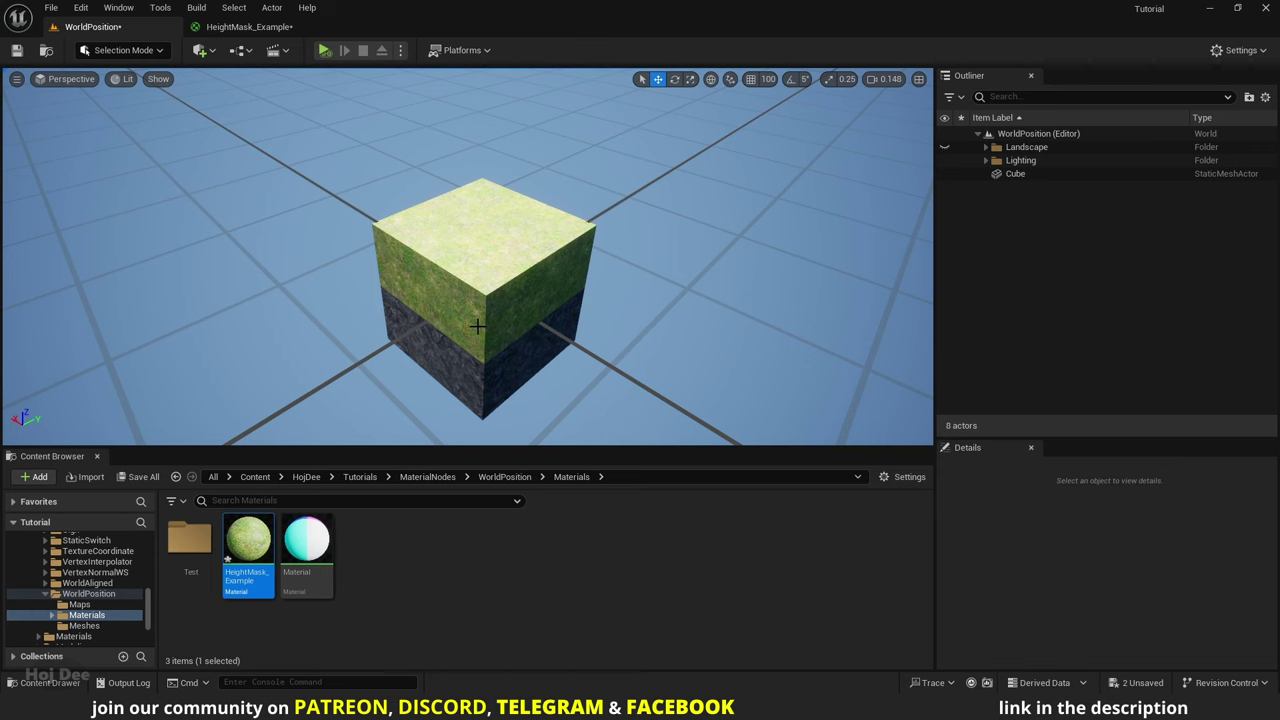
- Try rotating and scaling the cube to test how the world-space height mask responds to its transforms
left_click(477, 326)
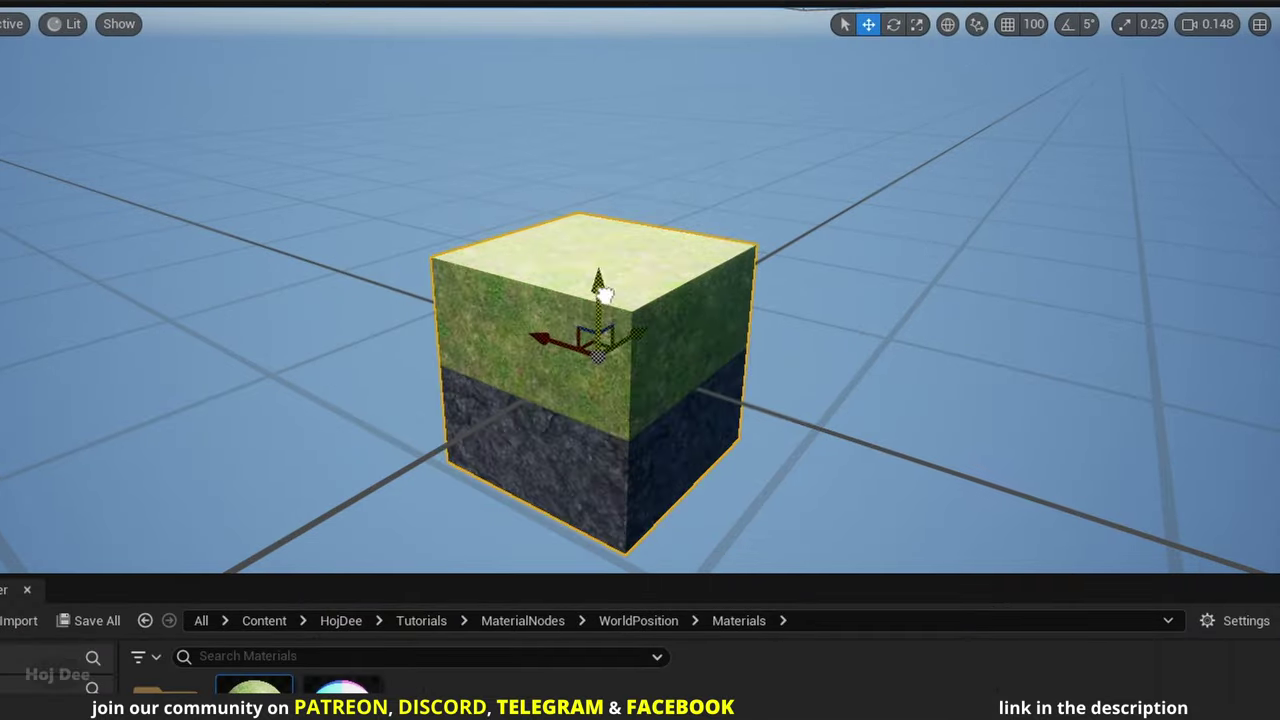
left_click_drag(600, 292, 655, 285)
key("e")
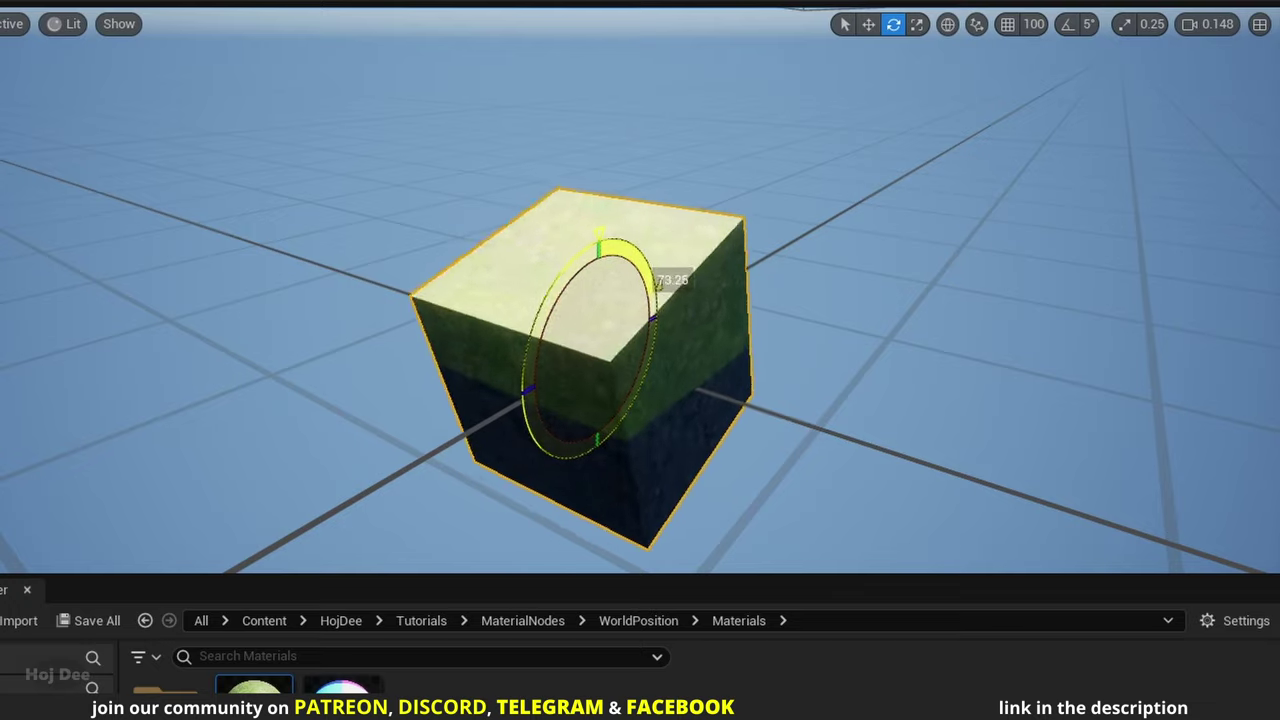
key("r")
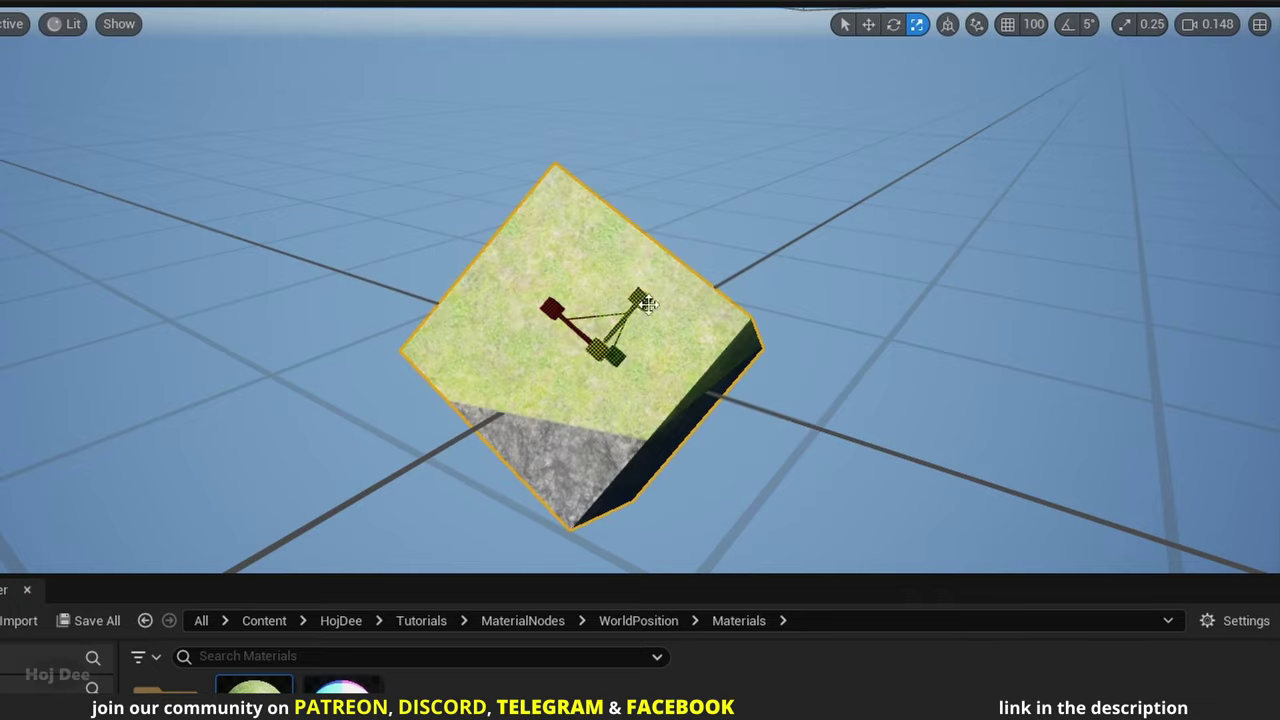
left_click_drag(648, 304, 680, 270)
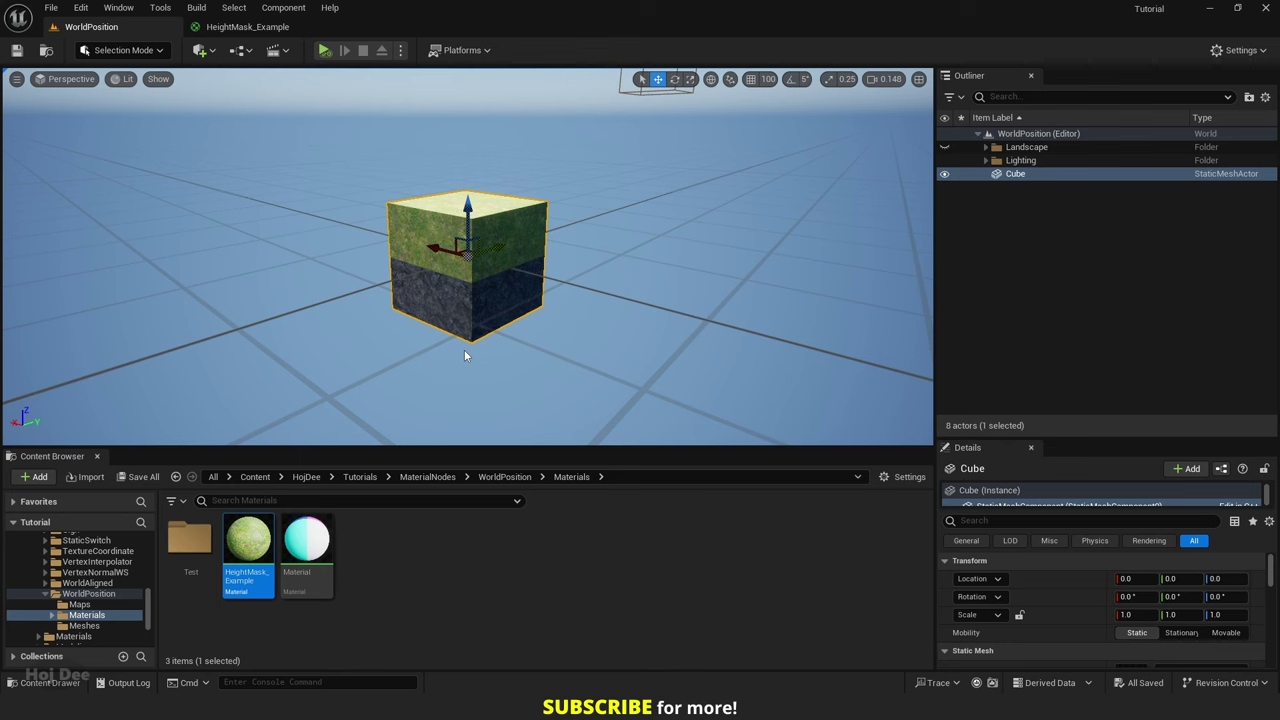
- In the HeightMask_Example graph, move Absolute World Position away from Saturate, add a Subtract node and connect the Z output to its A input
left_click(247, 27)
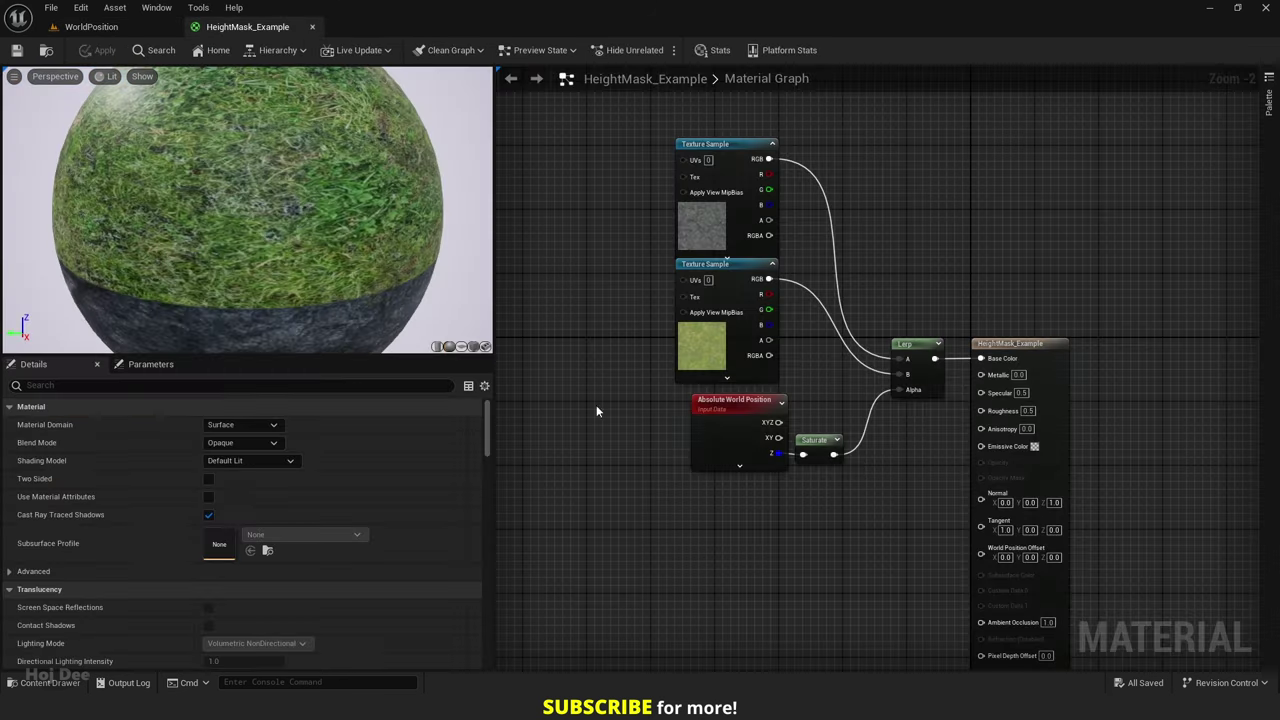
scroll(743, 431, "up", 3)
left_click_drag(818, 383, 626, 405)
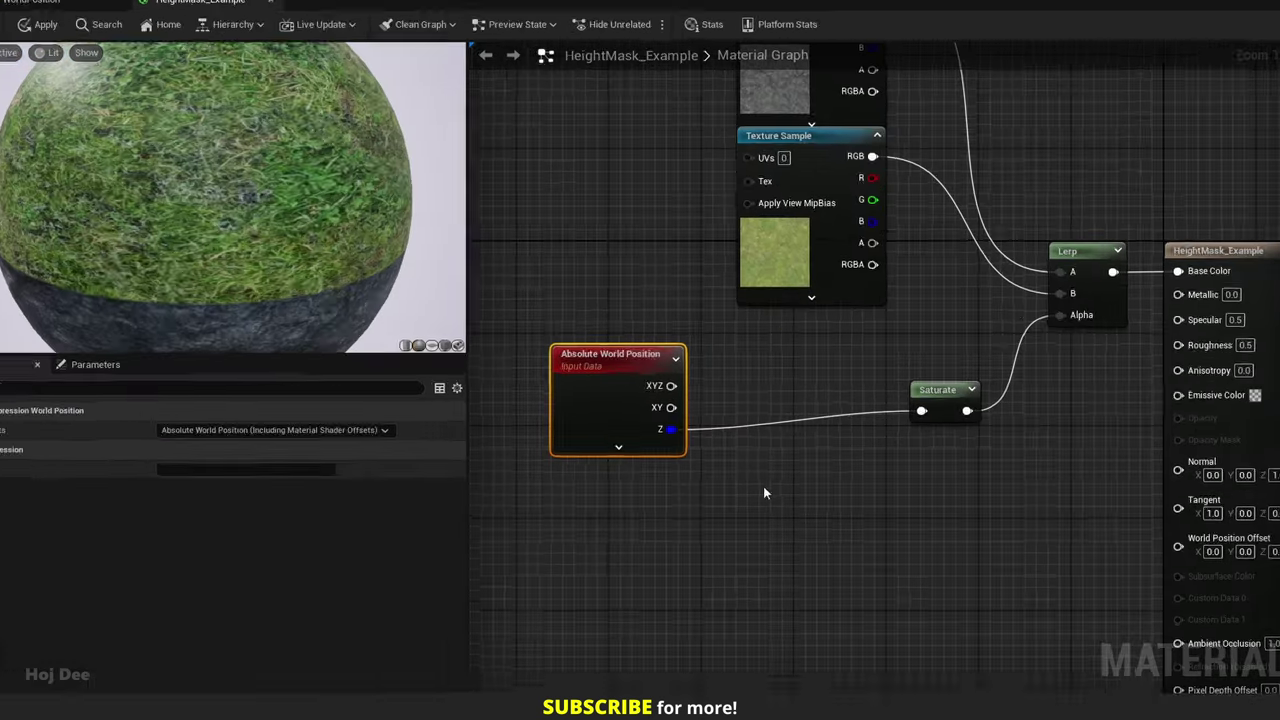
right_click(761, 477)
type("-")
key("Return")
left_click_drag(616, 456, 758, 580)
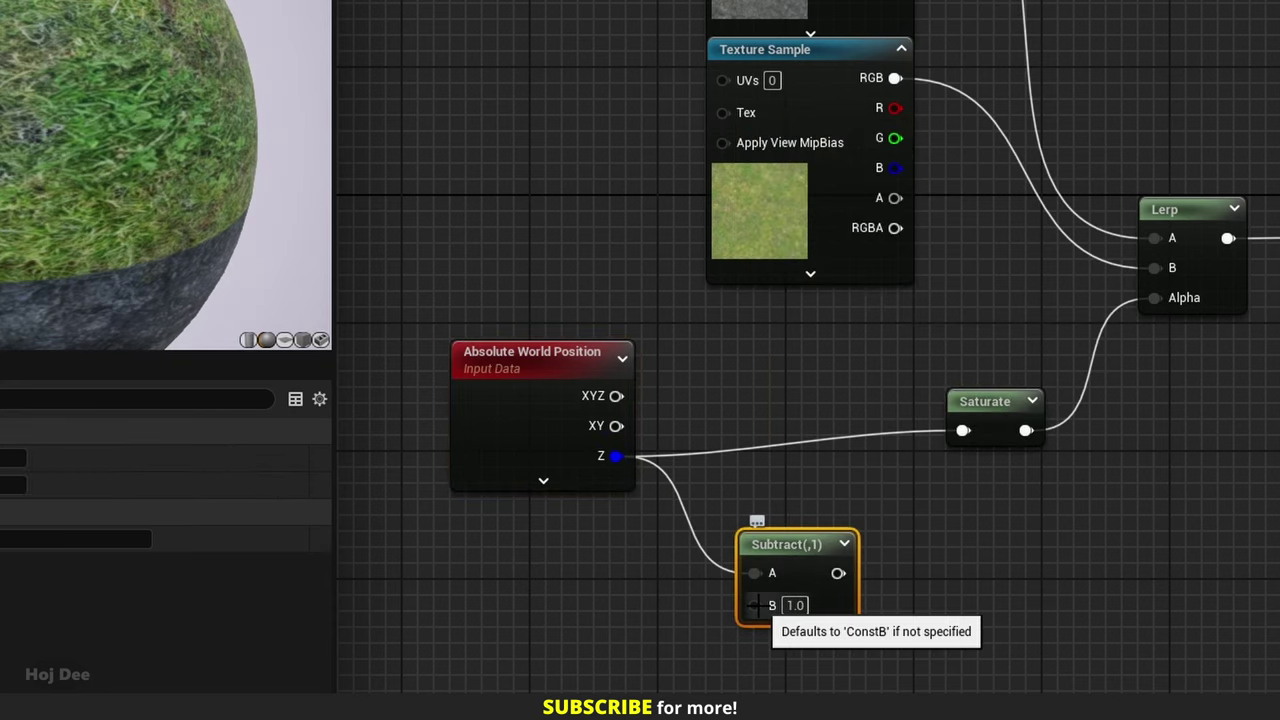
- Promote the Subtract node's B input to a parameter named "Transition Height" and place it beside the node
right_click(760, 607)
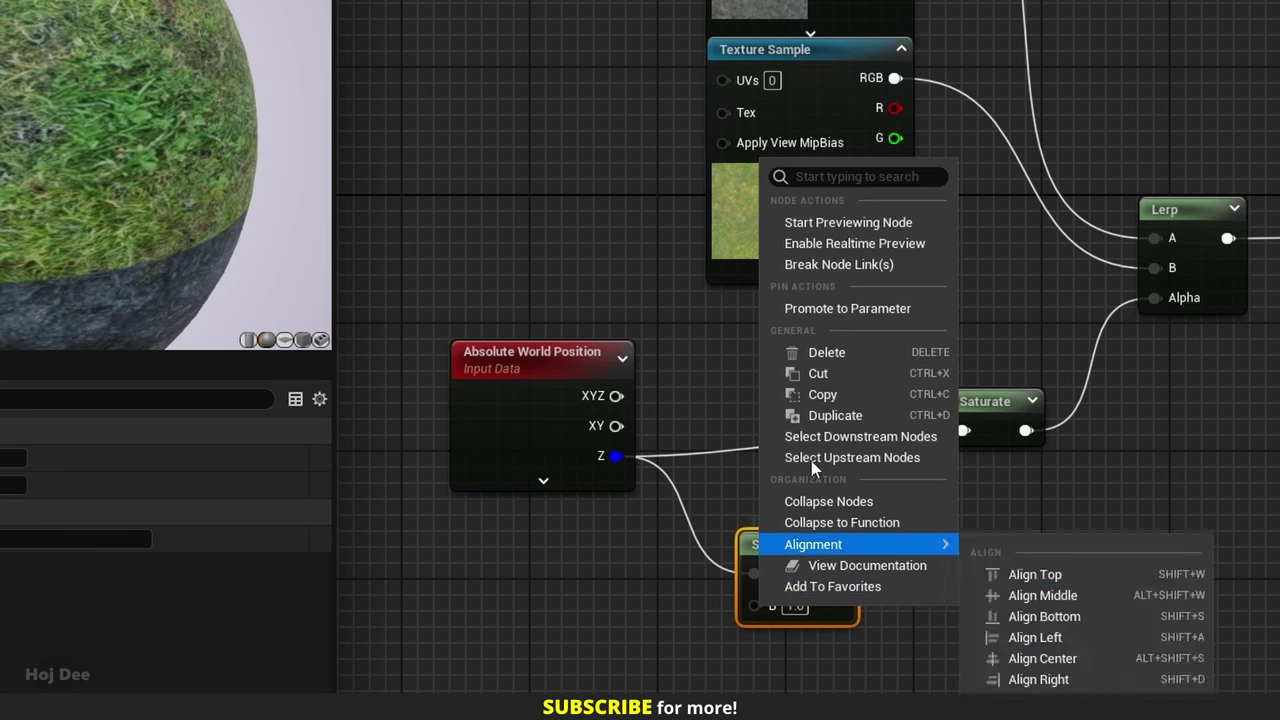
left_click(829, 312)
left_click_drag(651, 545, 512, 578)
type("Transi")
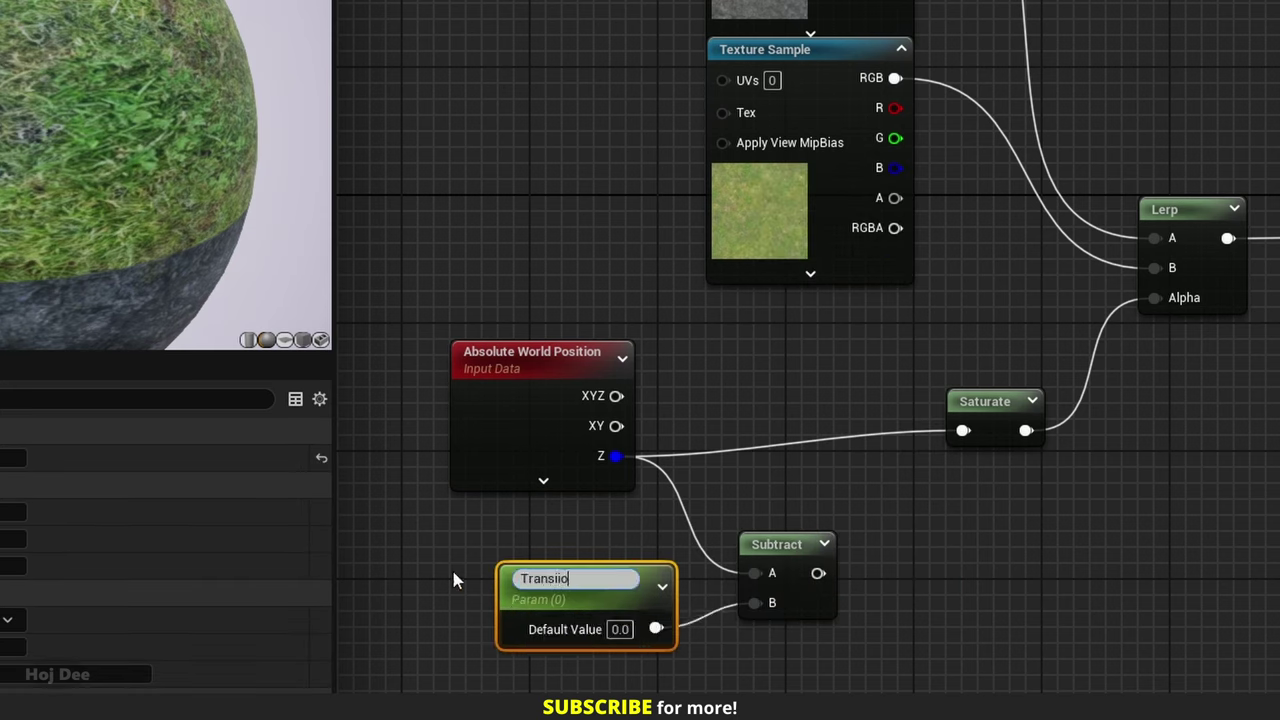
type("tion Height")
key("Return")
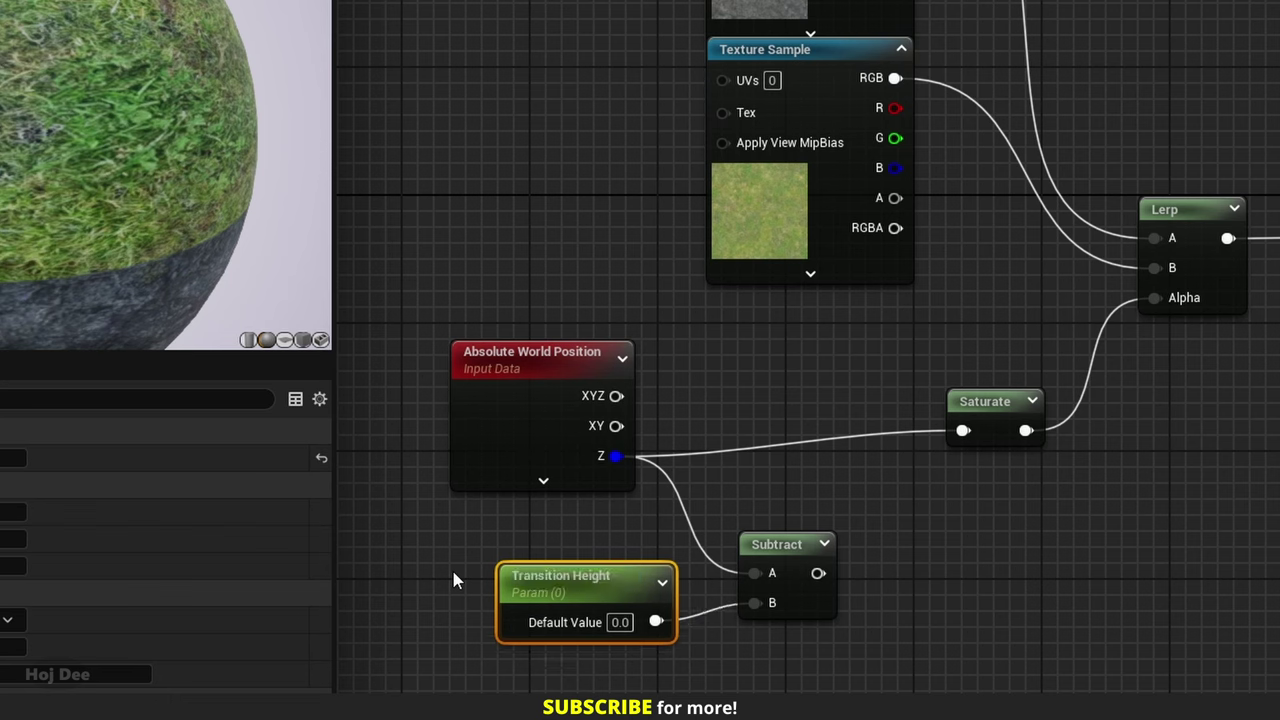
- Connect the Subtract output to the Saturate input in place of the direct Z link and apply the material
left_click_drag(777, 551, 962, 430)
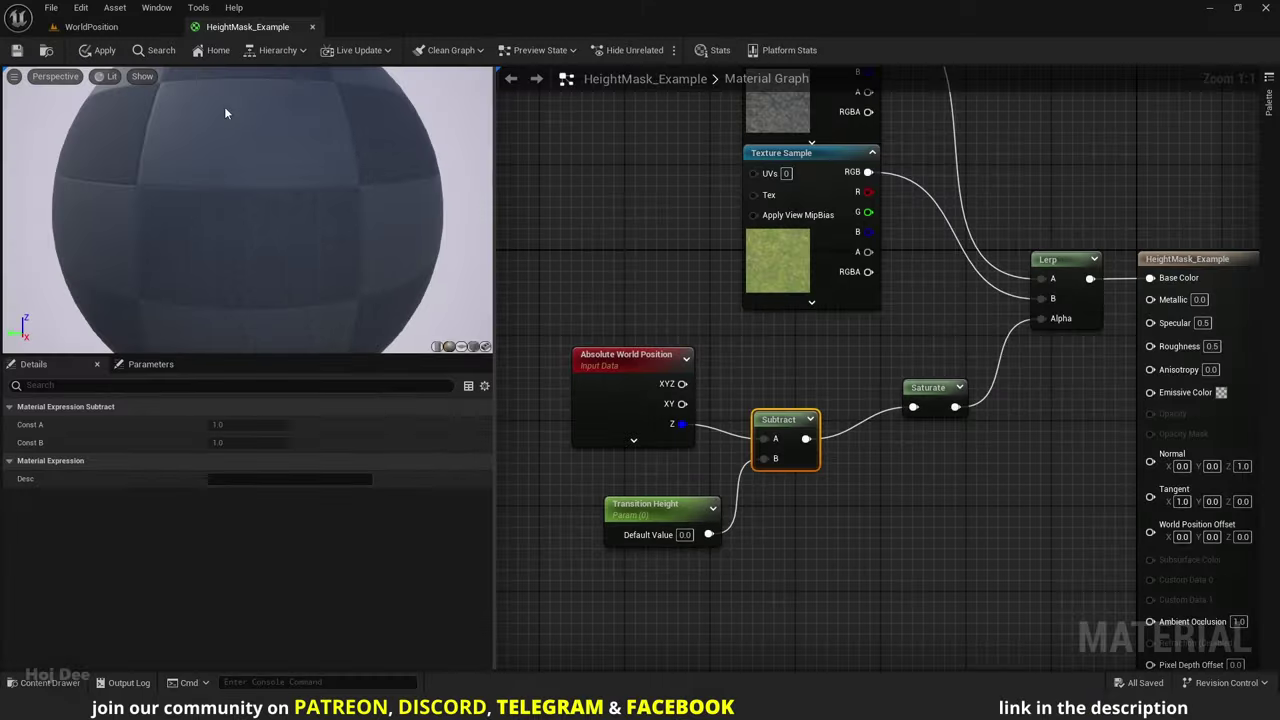
left_click(104, 51)
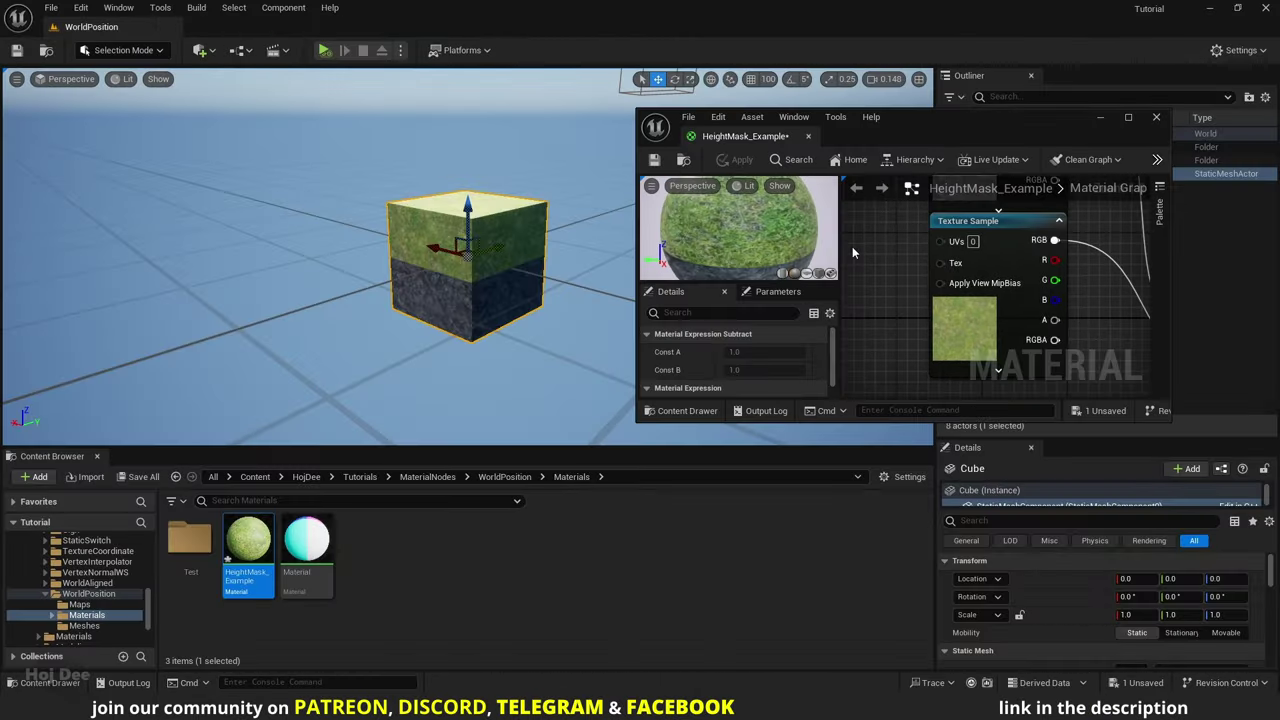
- Float the material editor beside the level's cube and raise the Transition Height parameter's default value to about 2.04
scroll(854, 253, "down", 4)
right_click_drag(862, 382, 929, 309)
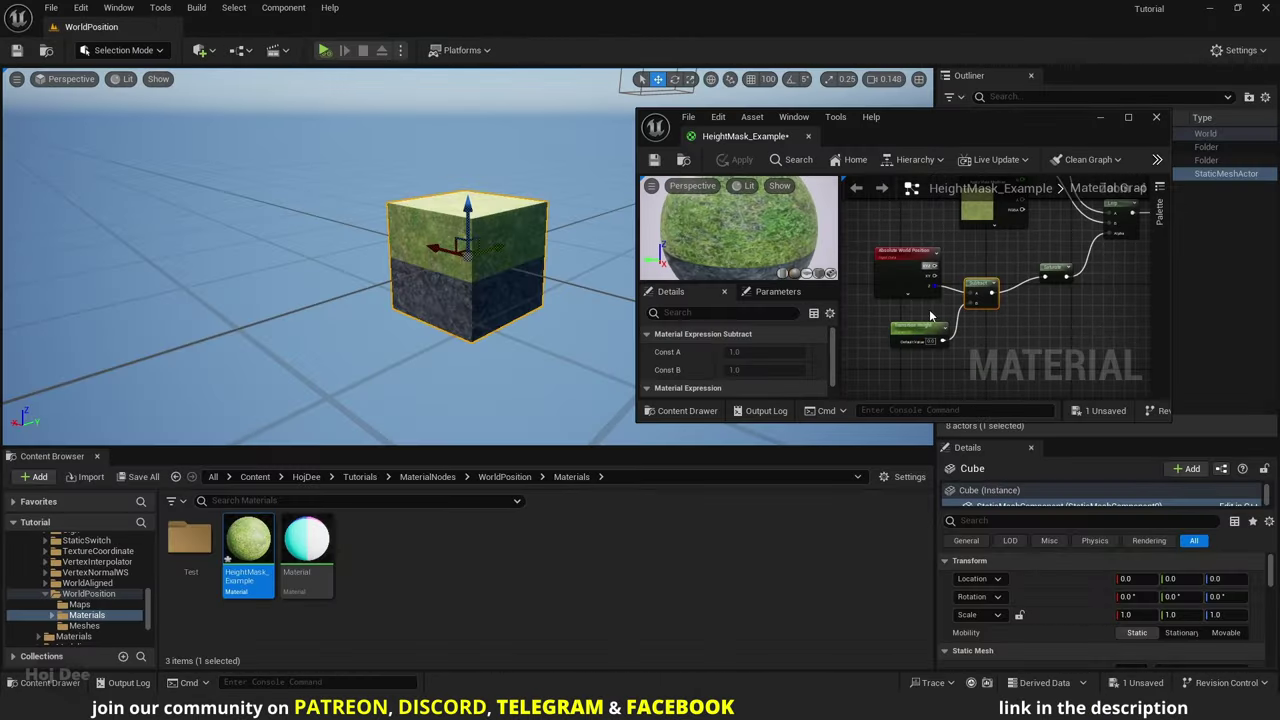
scroll(926, 312, "up", 4)
left_click(910, 328)
left_click_drag(802, 422, 800, 542)
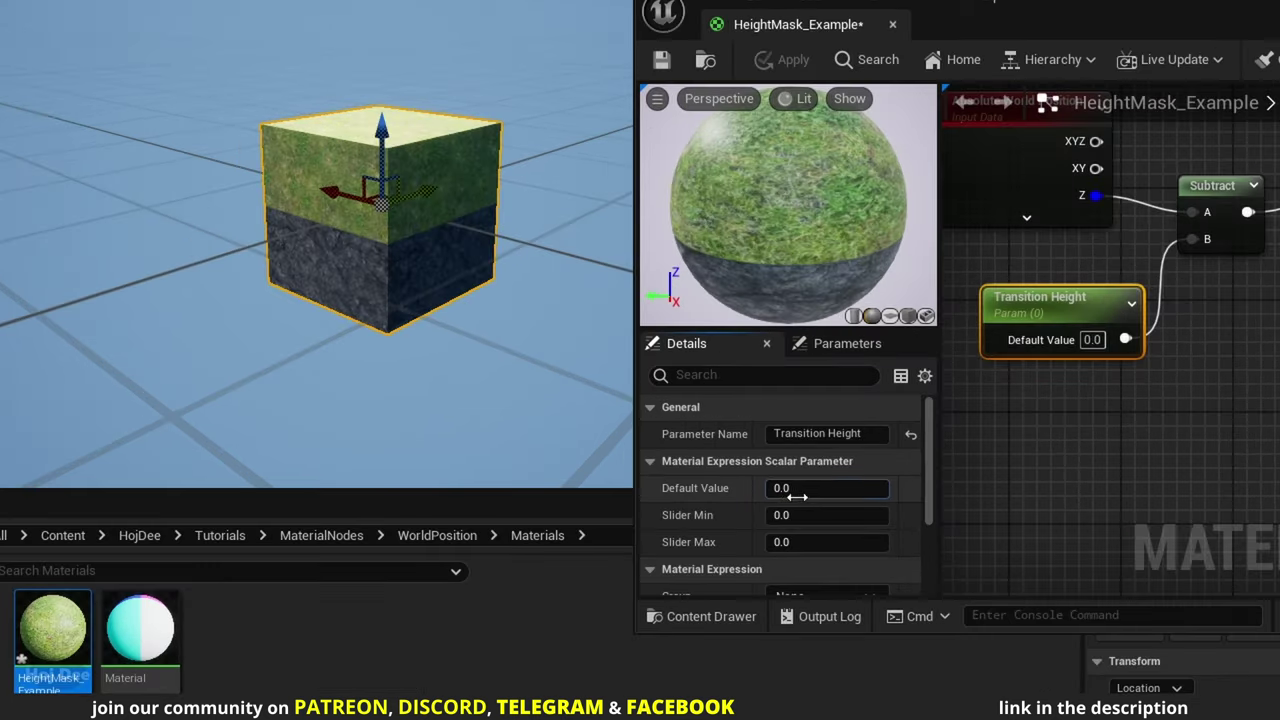
left_click_drag(743, 447, 768, 447)
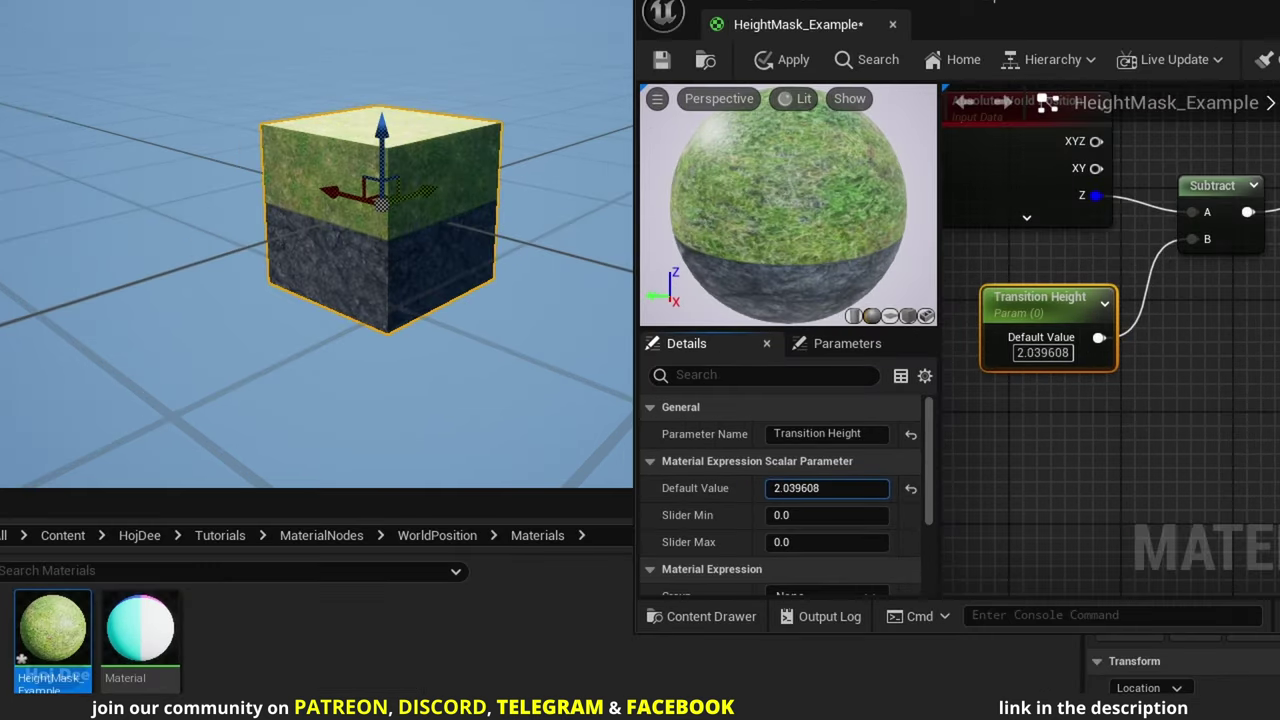
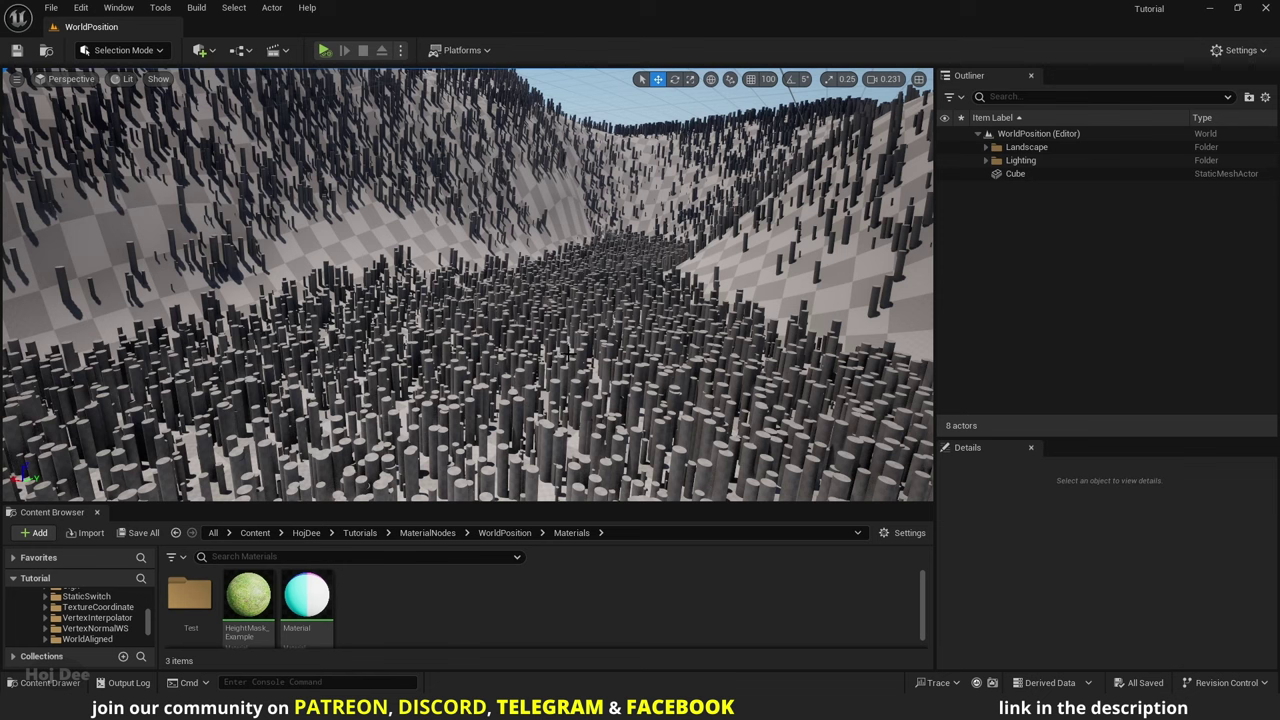
- Duplicate the HeightMask_Example material and open the copy, HeightMask_Example1, maximized for editing
left_click(256, 598)
key("ctrl+d")
double_click(307, 598)
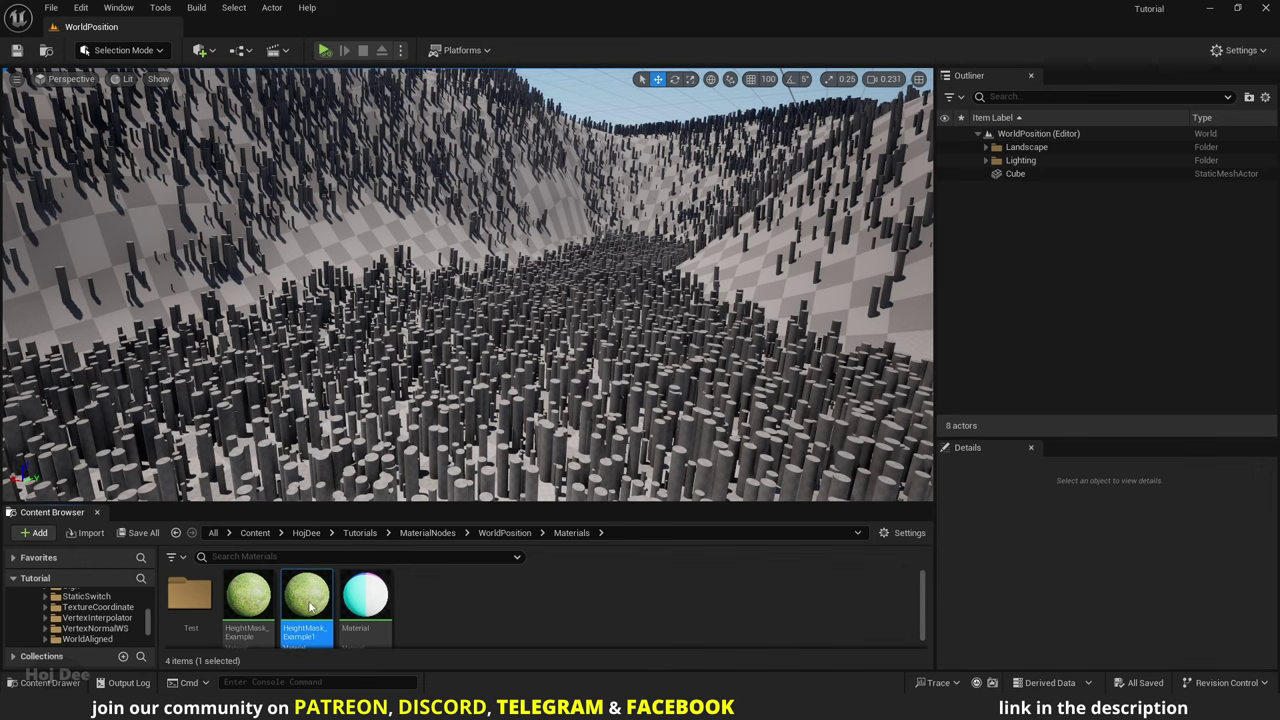
left_click_drag(720, 128, 798, 6)
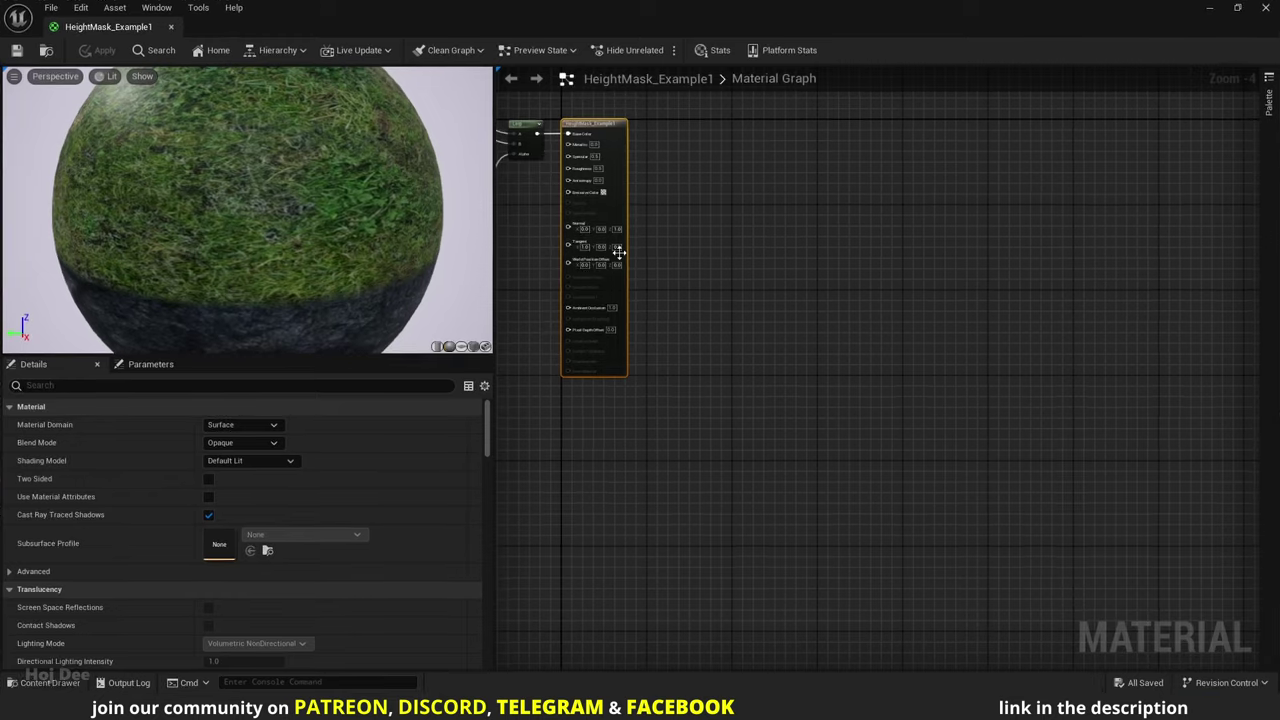
- Delete the rock and grass texture nodes that feed the Lerp's A and B inputs
scroll(620, 230, "down", 5)
left_click_drag(605, 162, 691, 272)
key("Delete")
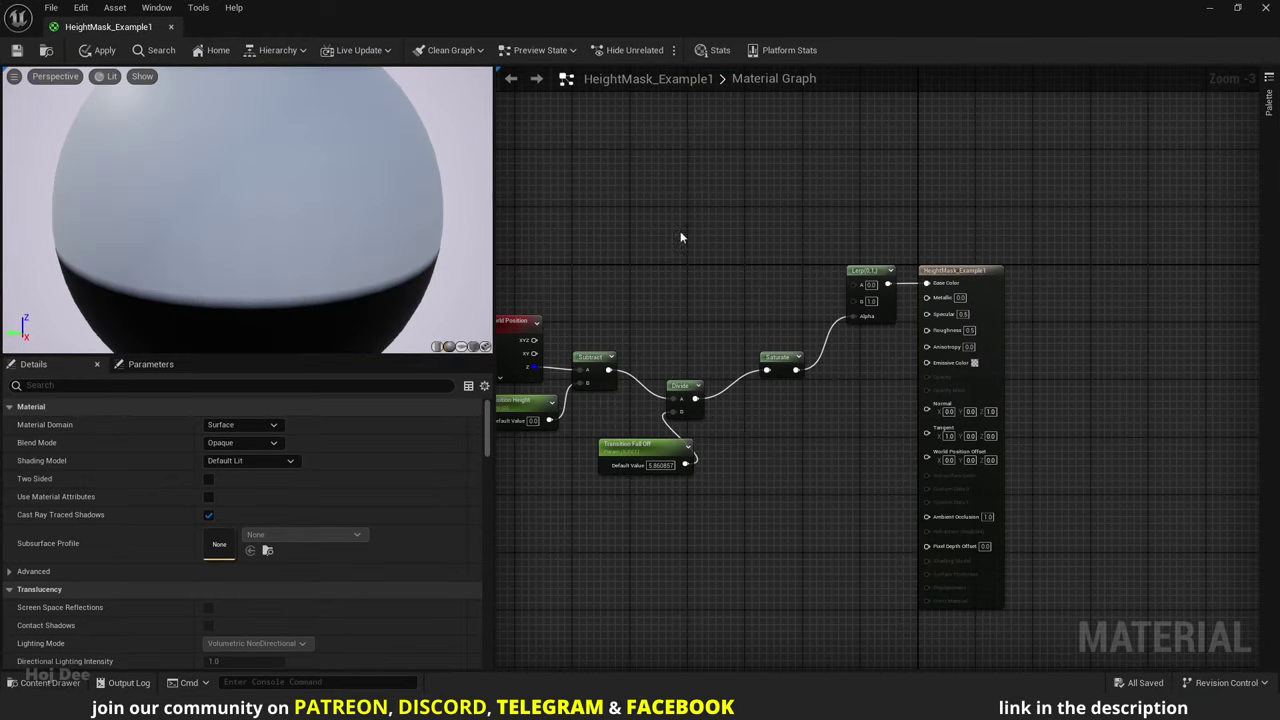
- Add two Constant3Vector nodes and stack them one above the other ahead of the Lerp node
key("3")
left_click(676, 158)
left_click_drag(688, 162, 665, 127)
key("3")
left_click(692, 229)
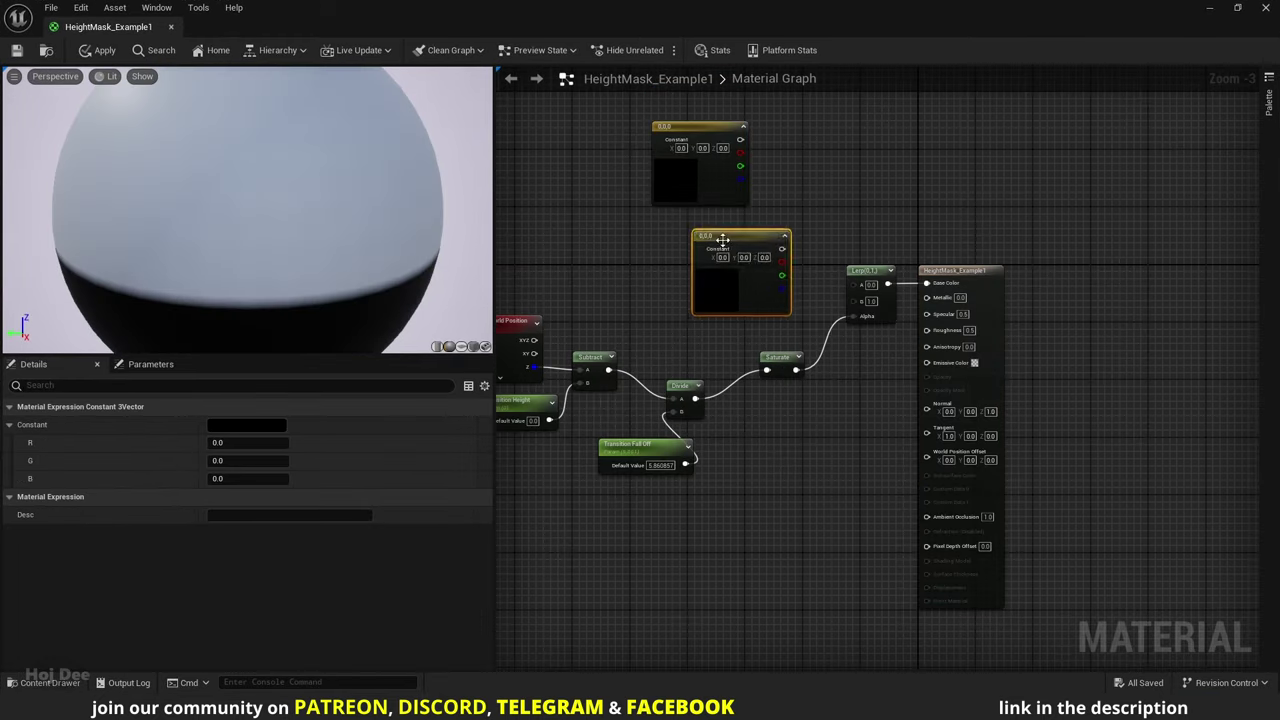
left_click_drag(721, 239, 682, 218)
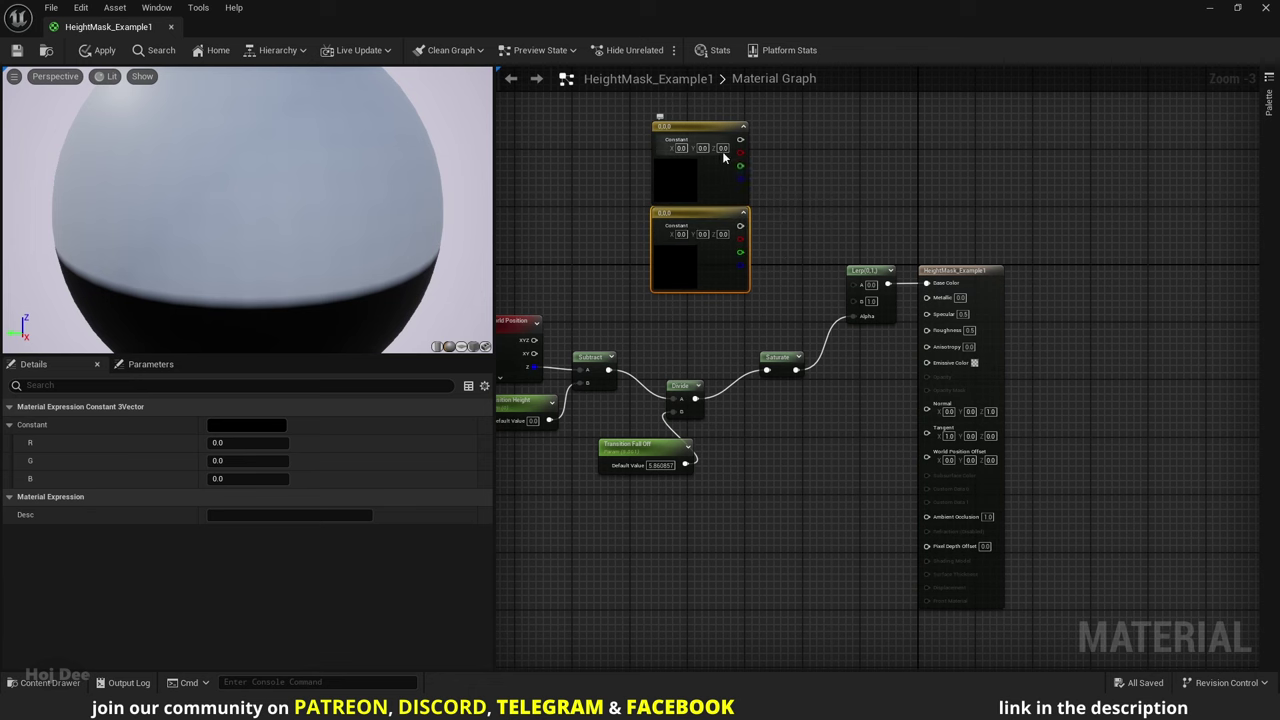
- Set the upper constant to blue (0, 0, 1) and the lower constant to red (1, 0, 0)
key("Return")
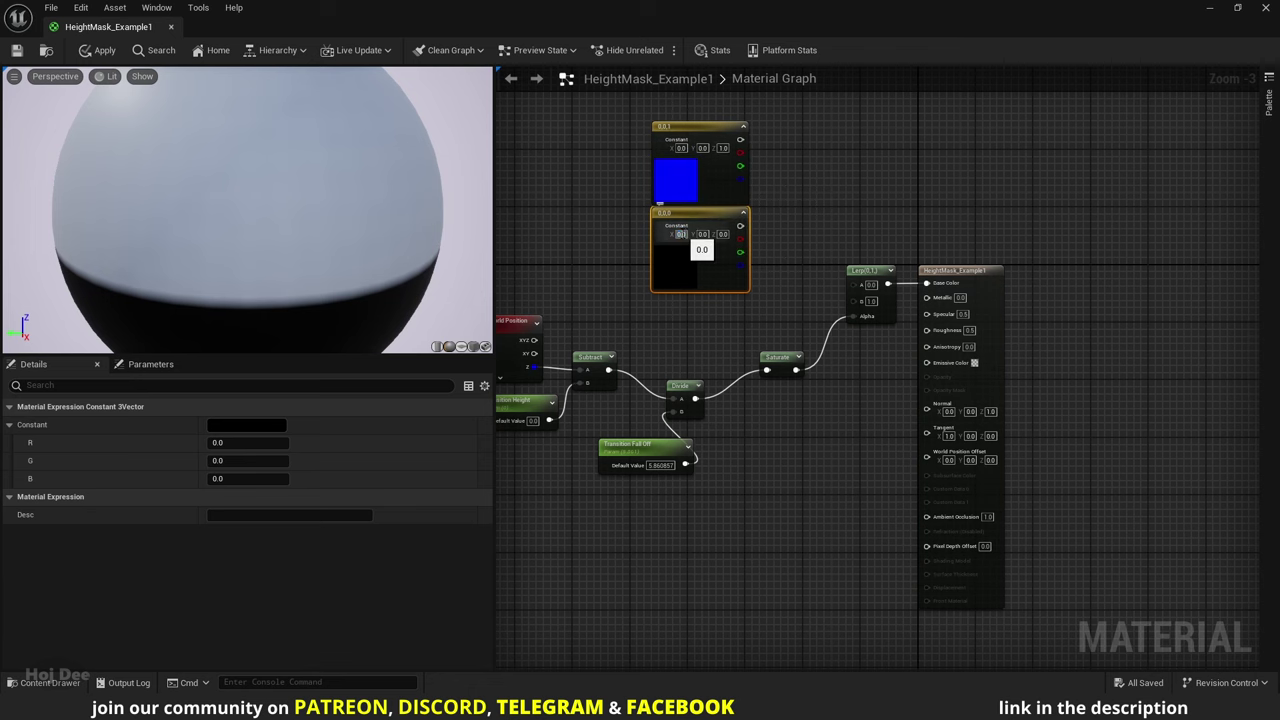
type("1")
key("Return")
- Connect the blue constant to the Lerp's A input and the red one to B, and save the material
scroll(788, 235, "up", 3)
left_click_drag(689, 158, 858, 372)
left_click_drag(689, 286, 858, 391)
left_click(19, 52)
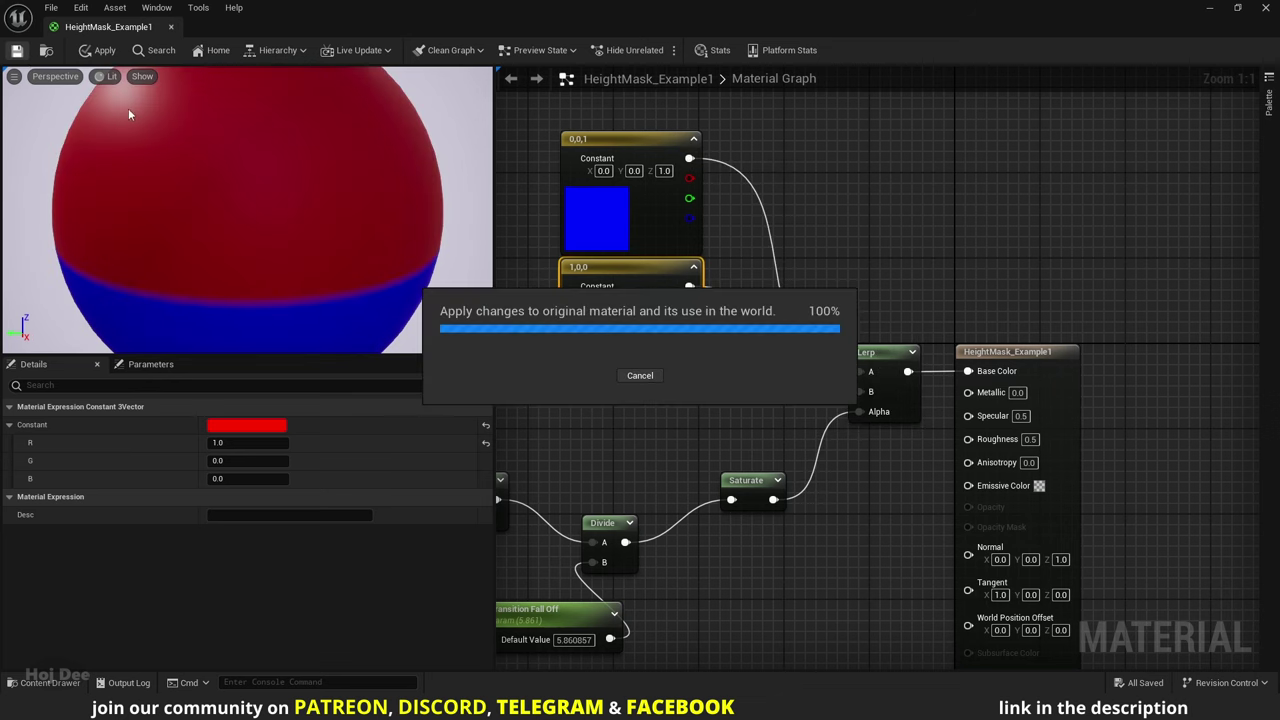
- Float the material editor over the level, enlarge the asset browser and open the SM_TestCylinder_1 mesh from the Meshes folder
double_click(476, 7)
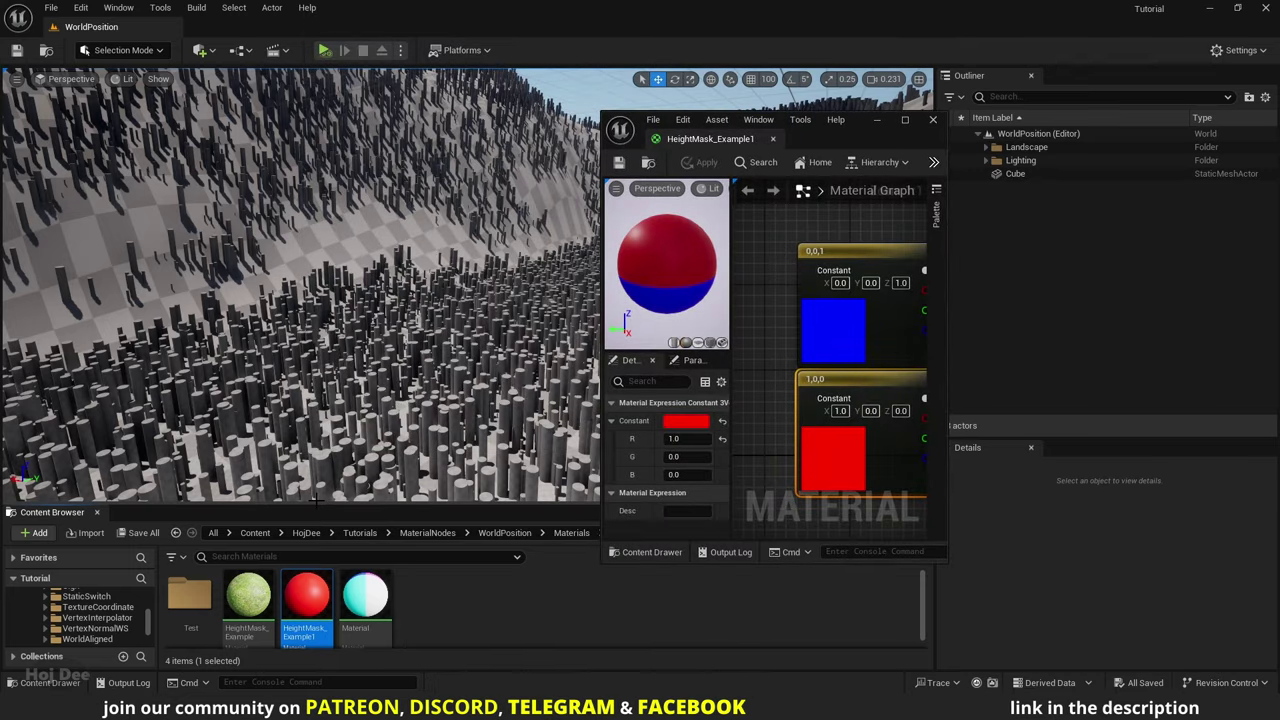
left_click_drag(315, 504, 312, 433)
left_click(84, 611)
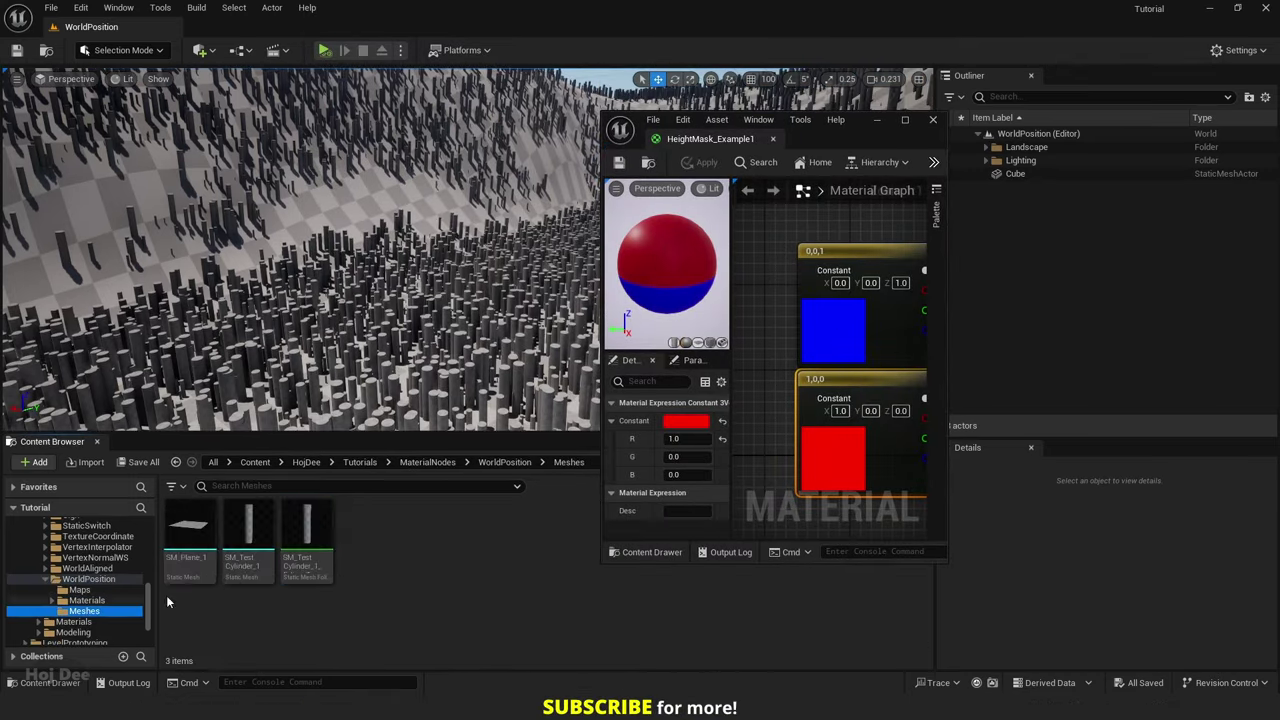
double_click(248, 525)
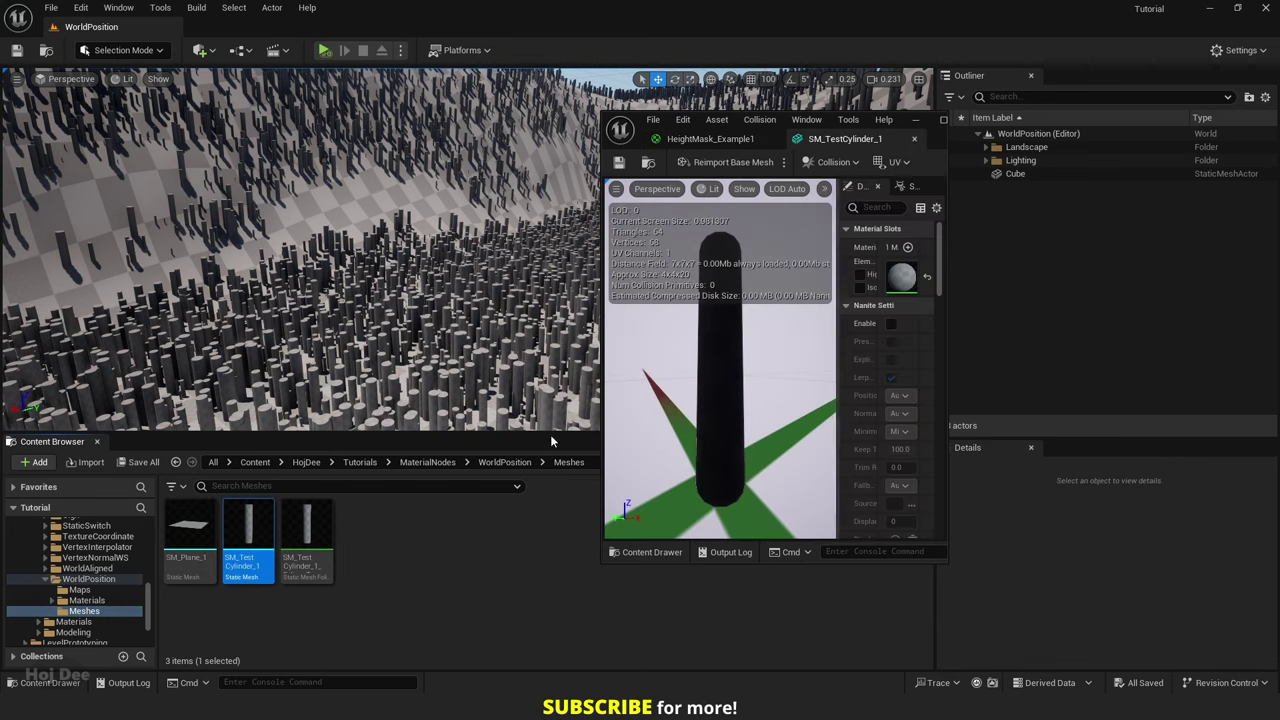
- Assign HeightMask_Example1 to the cylinder mesh's material slot, save and close the mesh, and view the cylinders across the landscape
left_click(87, 600)
left_click_drag(306, 525, 900, 275)
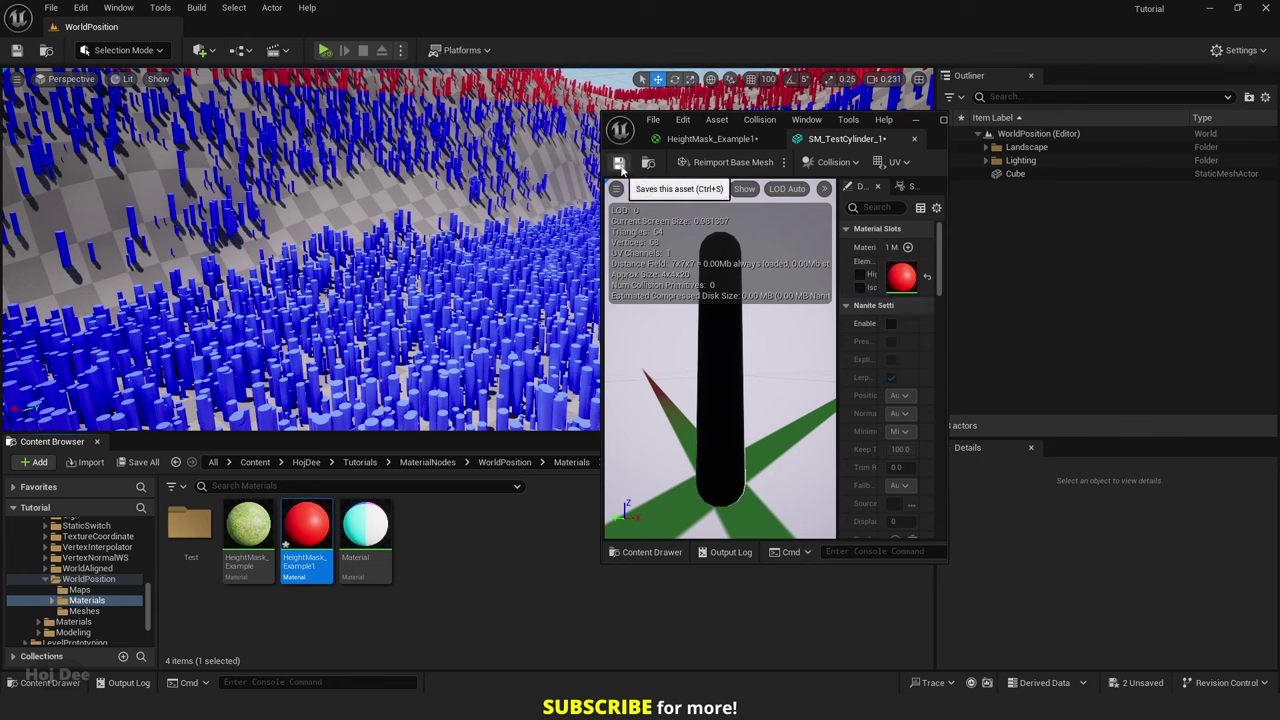
left_click(913, 138)
right_click_drag(421, 260, 400, 248)
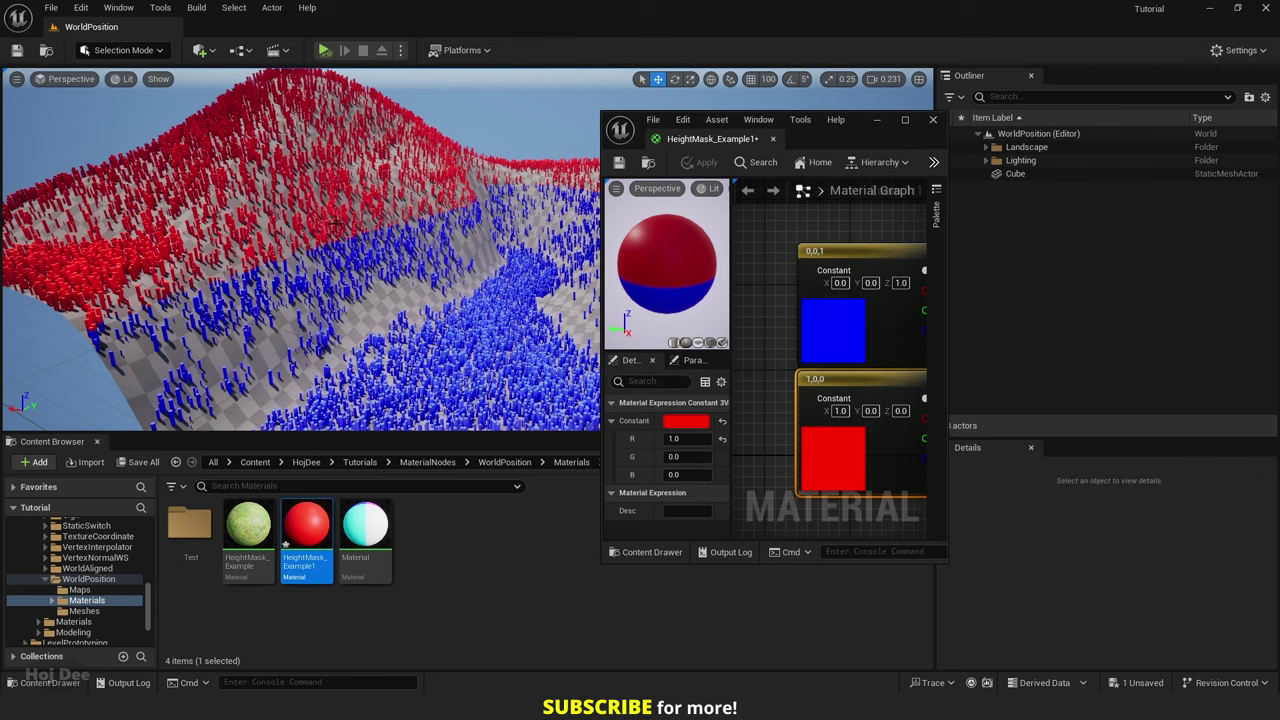
- Select the Transition Height parameter in HeightMask_Example1 and adjust its default value to shift the blue-red boundary
right_click_drag(747, 371, 765, 275)
scroll(771, 375, "down", 4)
right_click_drag(773, 395, 800, 220)
scroll(811, 306, "up", 4)
left_click(810, 307)
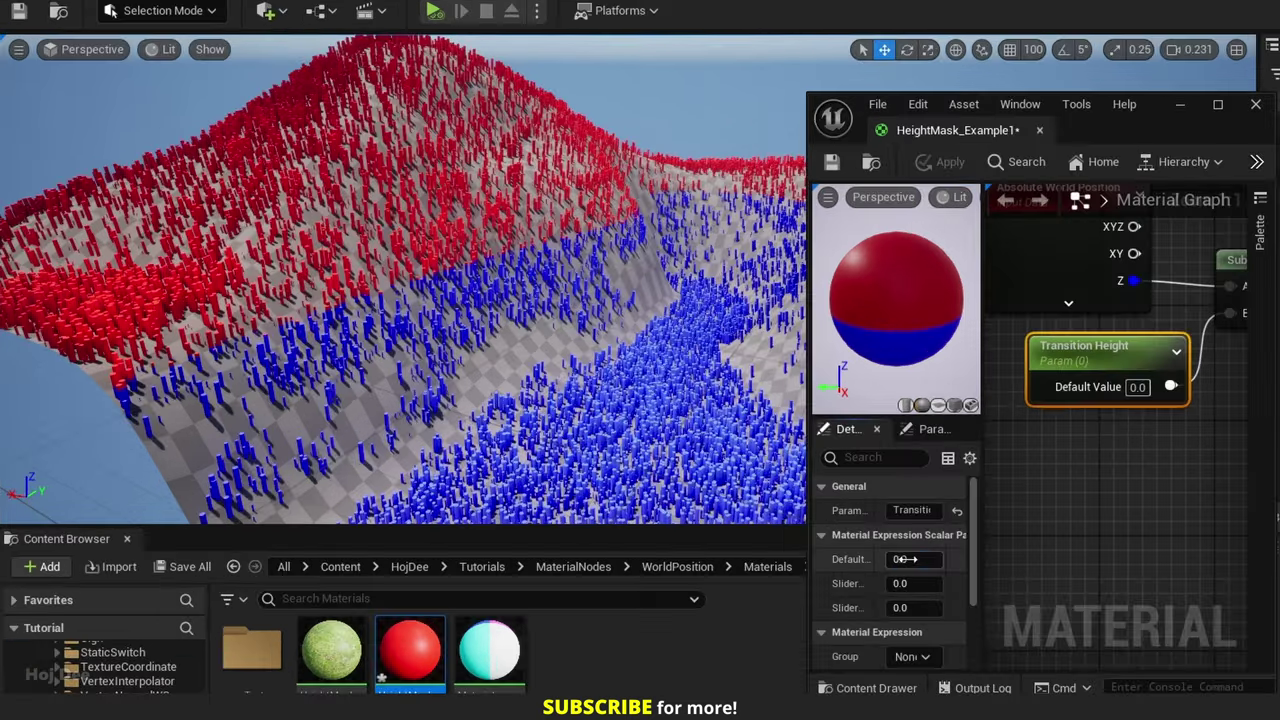
mouse_move(905, 559)
left_mouse_down()
mouse_move(965, 559)
mouse_move(810, 559)
mouse_move(906, 559)
left_mouse_up()
- Select the Transition Fall Off parameter and increase its default value to soften the blue-red transition
right_click_drag(1181, 553, 975, 470)
left_click(1157, 379)
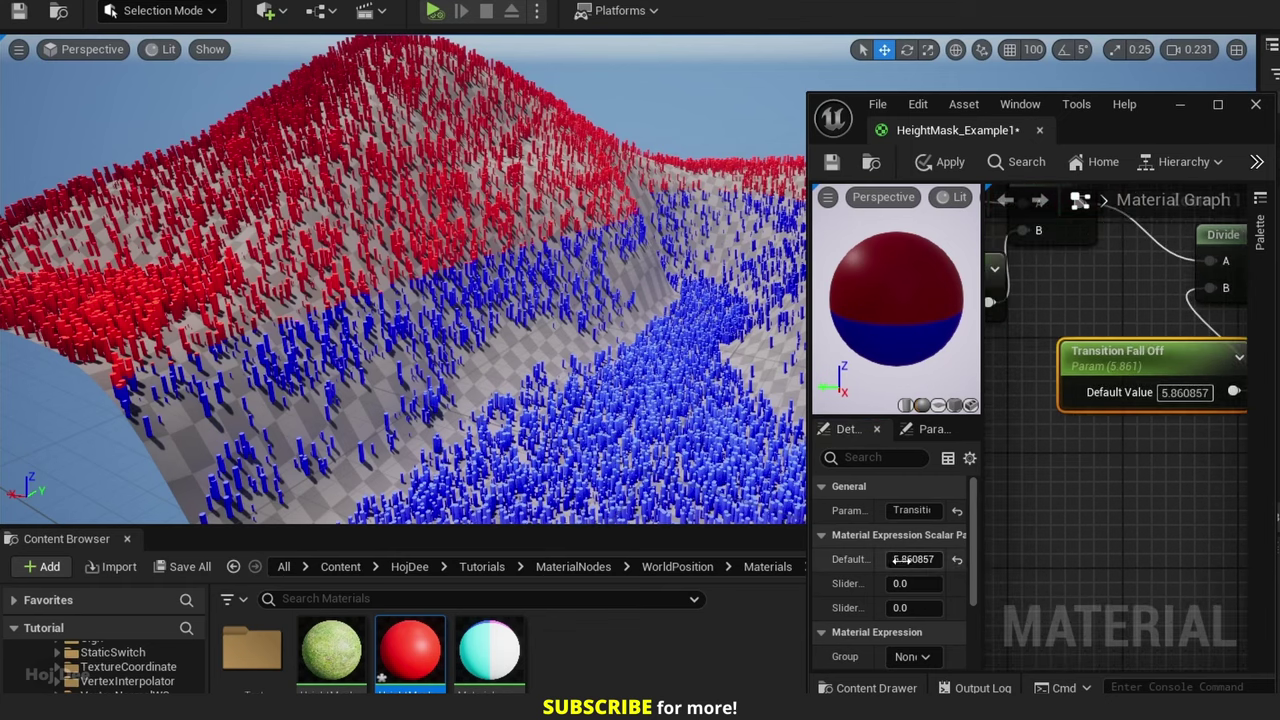
left_click_drag(895, 560, 968, 560)
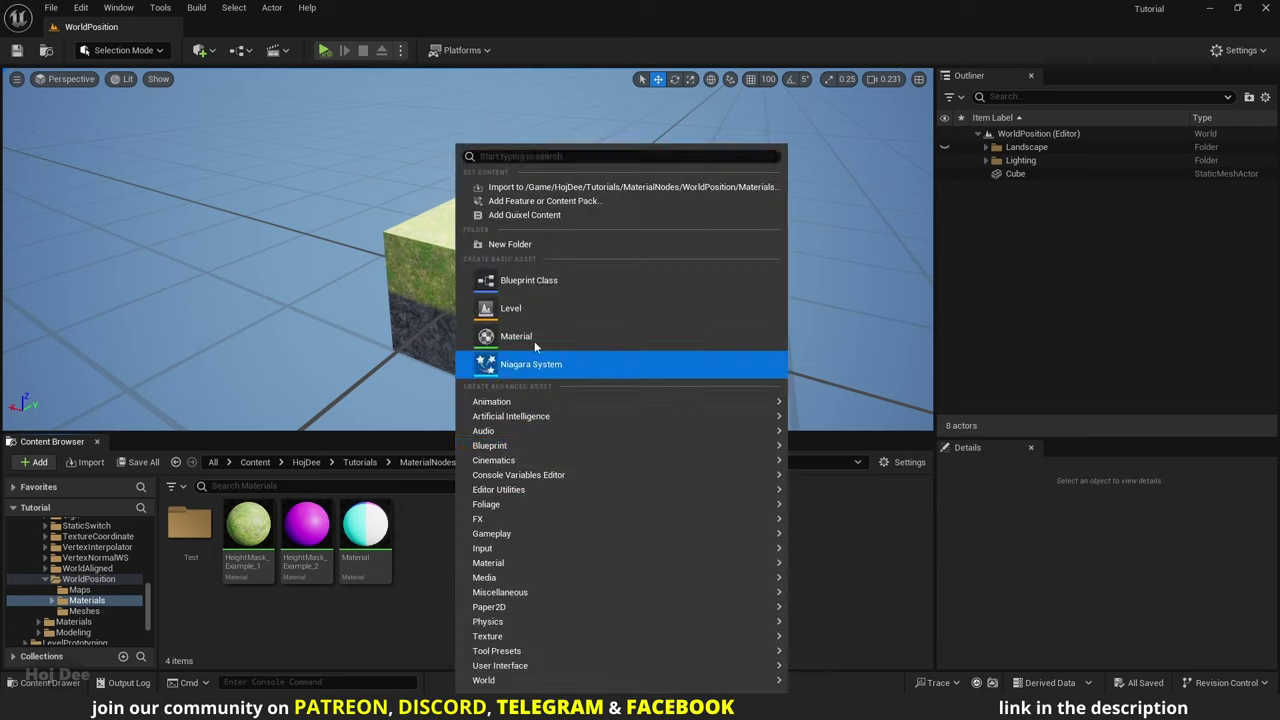
- Create a new material named "UV_Example_1" in the WorldPosition Materials folder and open it for editing
left_click(534, 336)
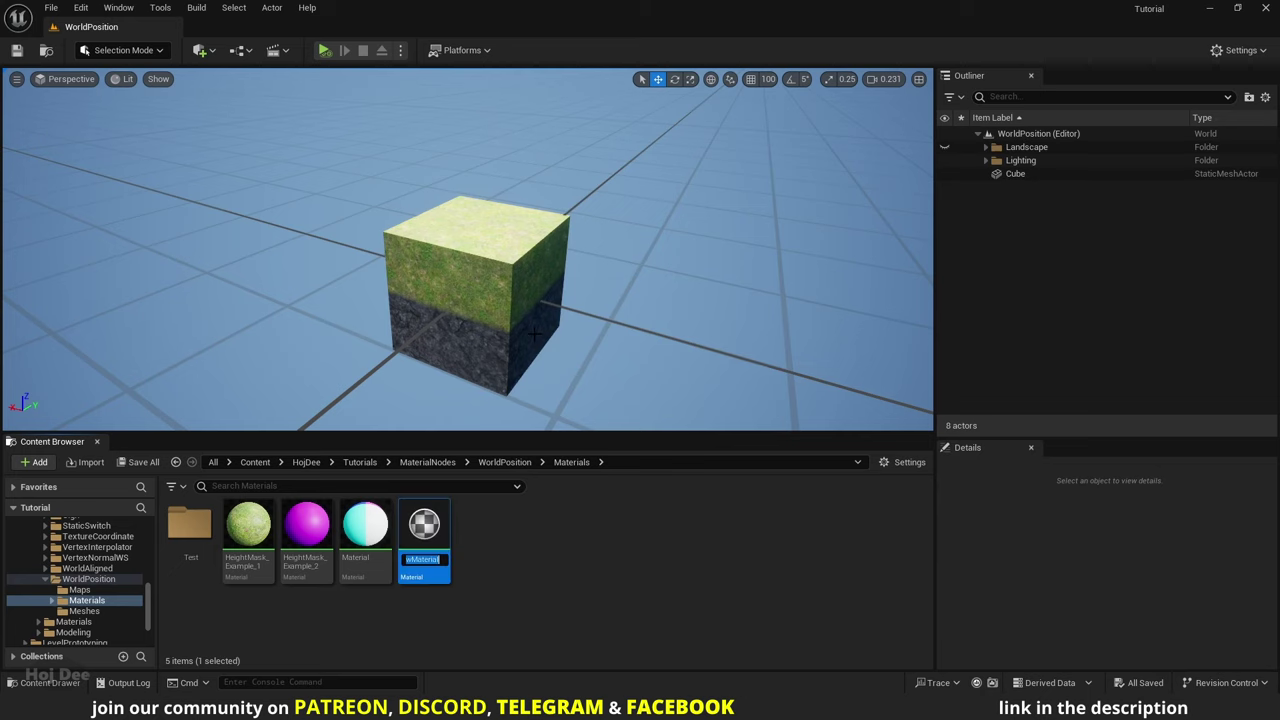
type("UV_Example_1")
key("Return")
key("Return")
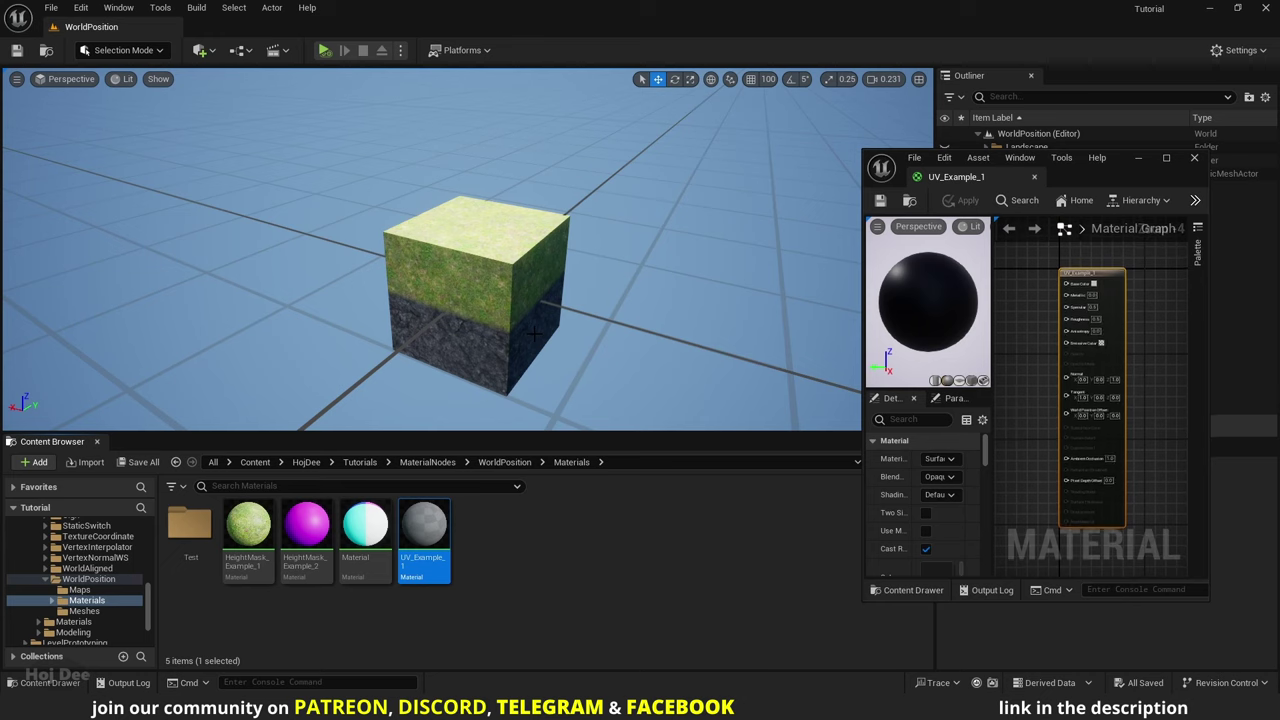
- Maximize the UV_Example_1 editor, make room beside the output node and locate T_uvChecker_1 in the Textures folder
left_click_drag(1122, 161, 716, 4)
right_click_drag(608, 412, 912, 494)
scroll(706, 255, "up", 3)
key("ctrl+space")
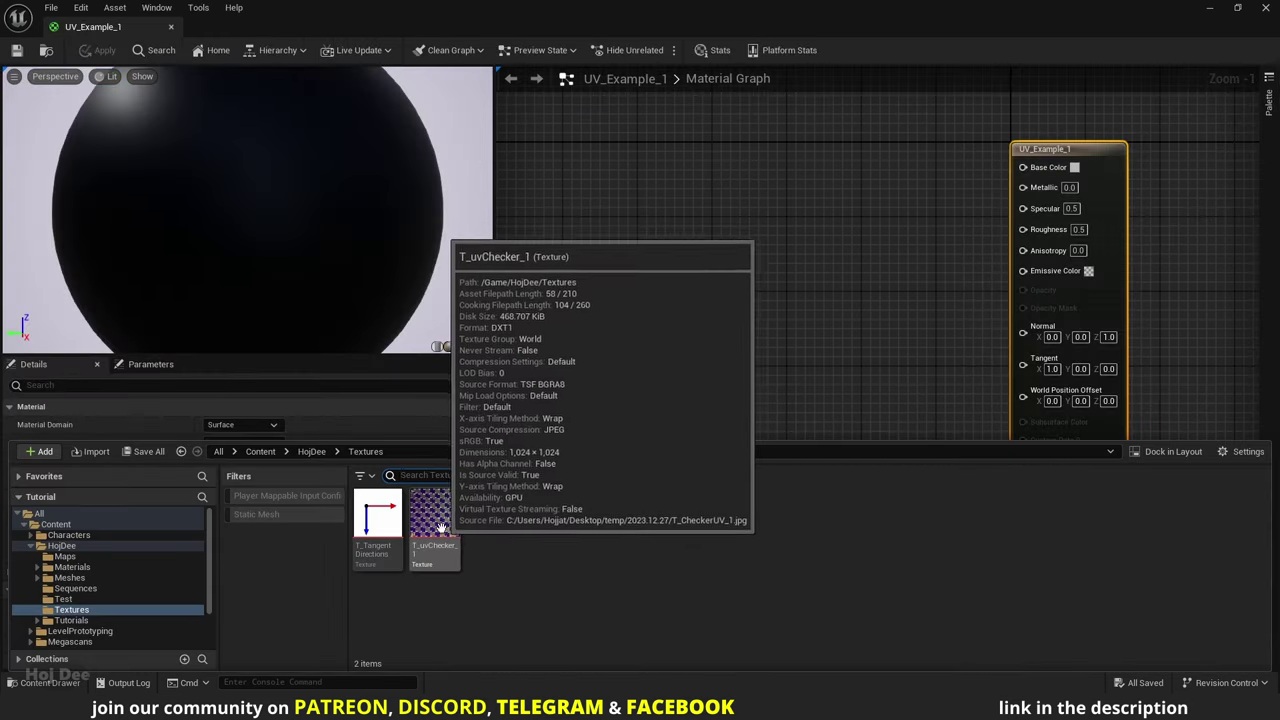